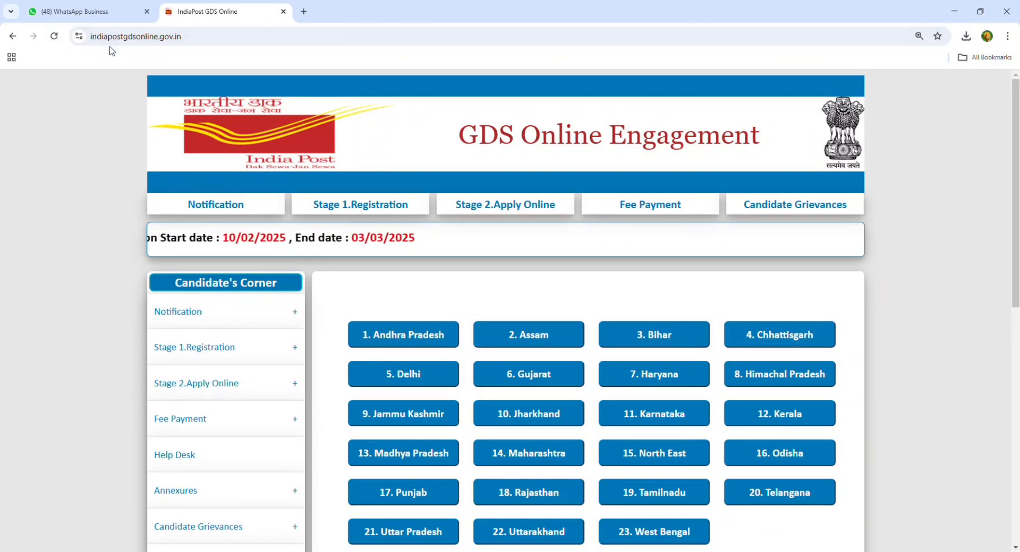
- On the GDS home page, go to Stage 1.Registration in Candidate's Corner
left_click_drag(91, 36, 184, 57)
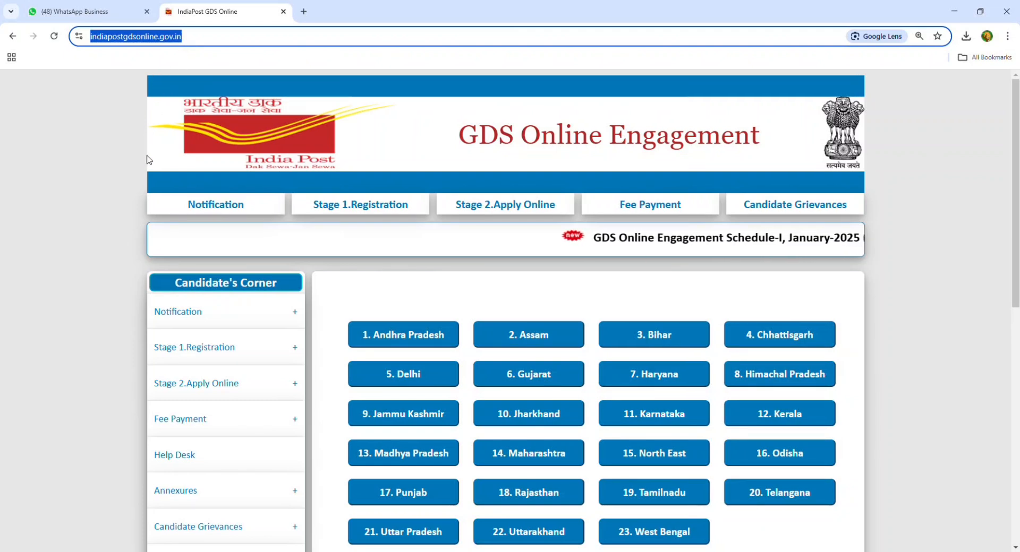
mouse_move(228, 325)
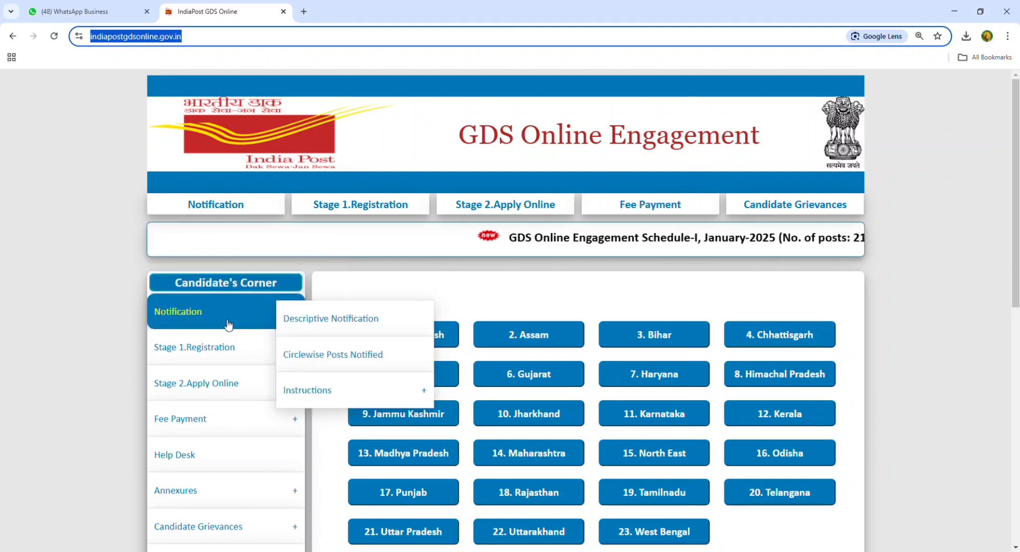
mouse_move(230, 342)
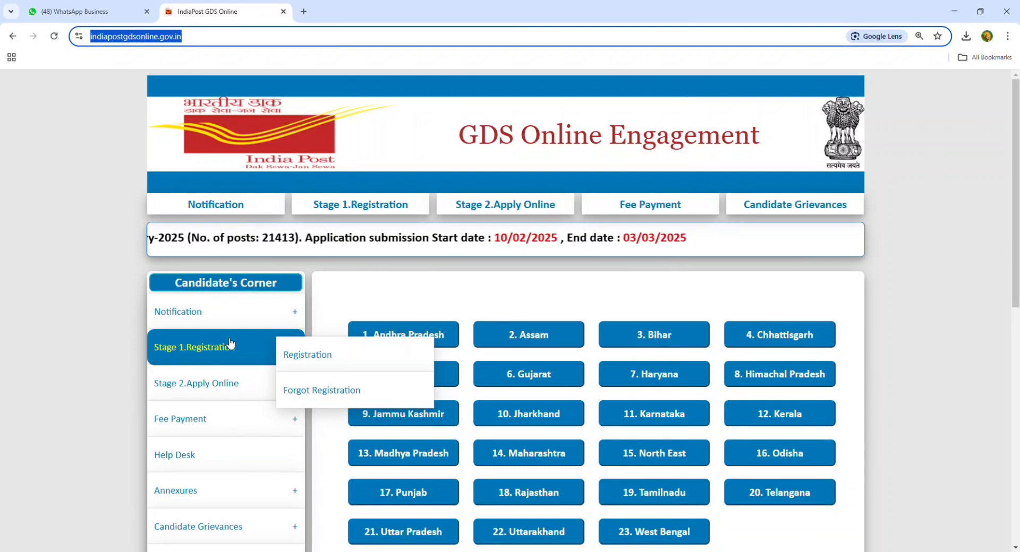
left_click(296, 346)
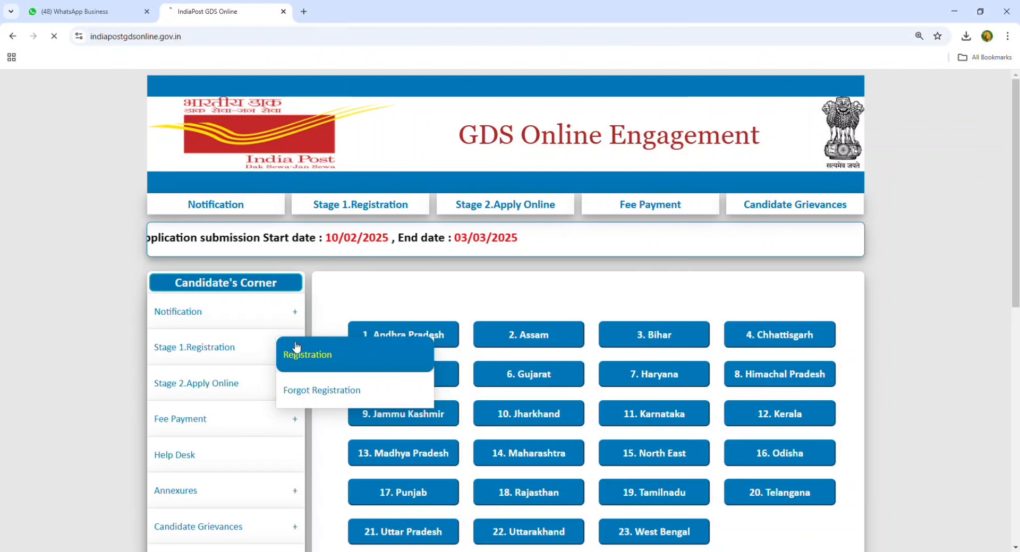
scroll(245, 268, "down", 3)
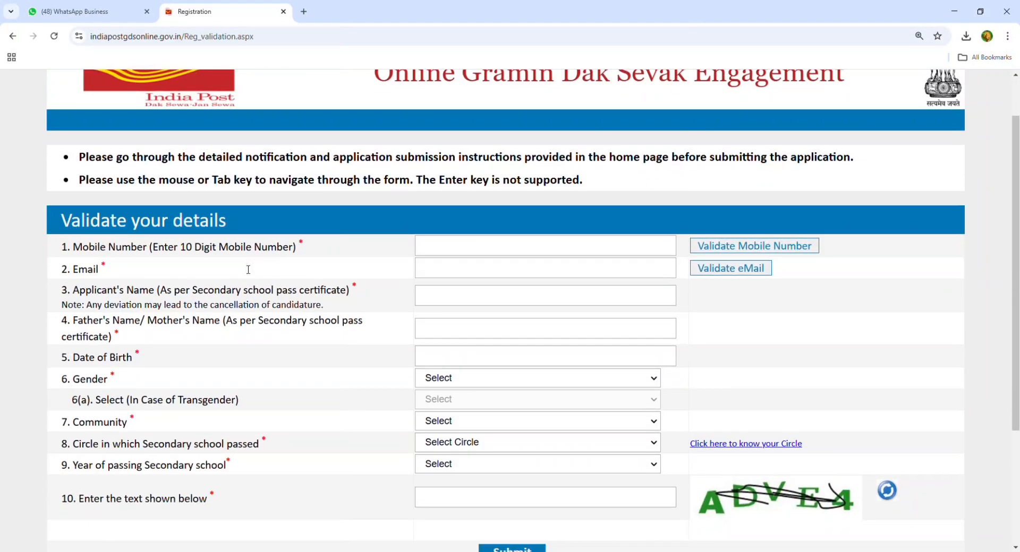
scroll(240, 250, "up", 3)
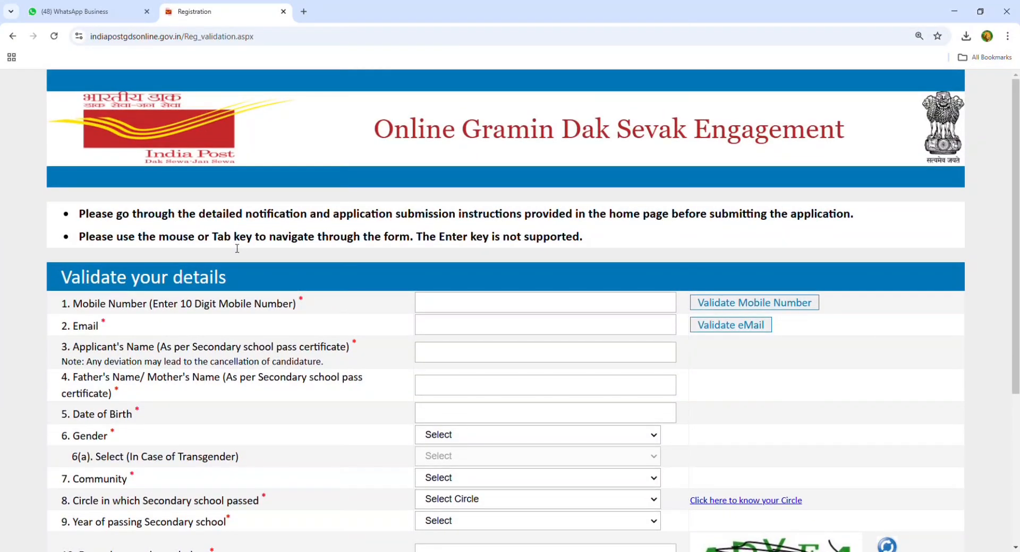
left_click_drag(61, 269, 231, 280)
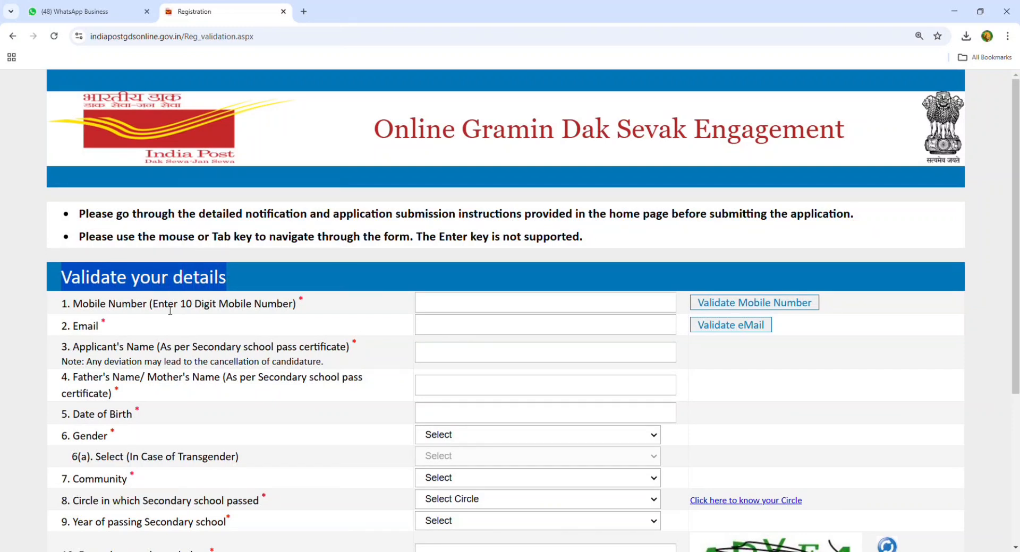
left_click_drag(63, 306, 336, 301)
left_click(449, 309)
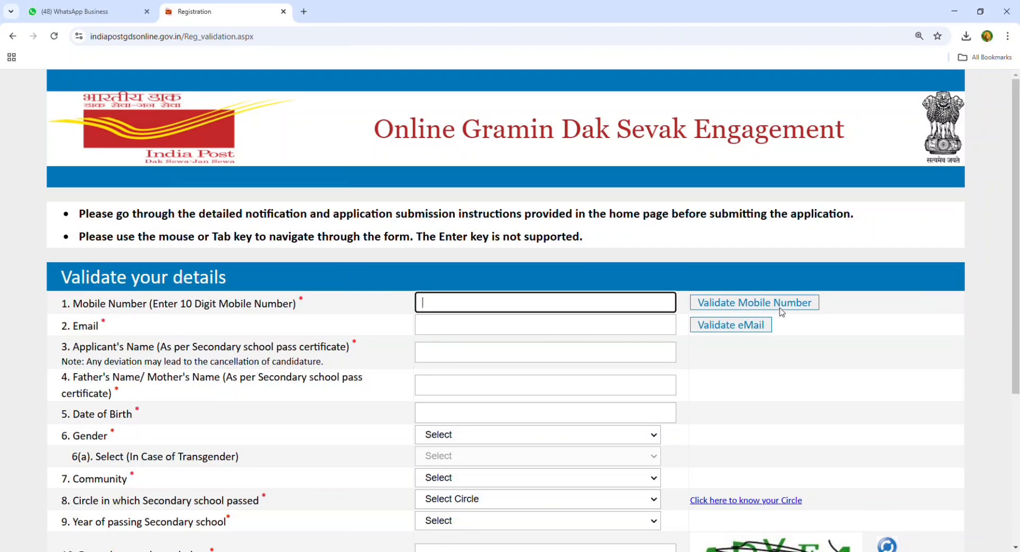
left_click_drag(69, 326, 106, 338)
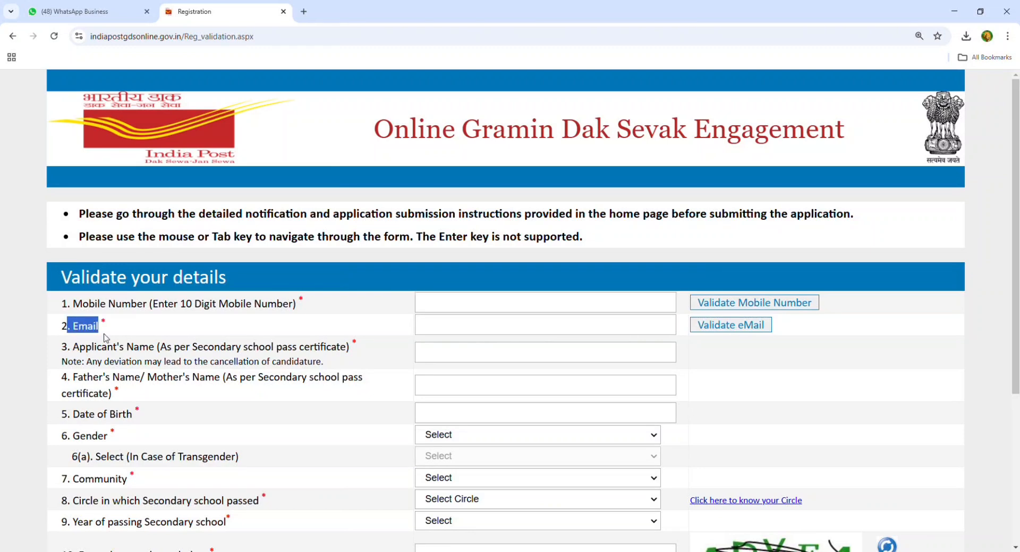
left_click(446, 331)
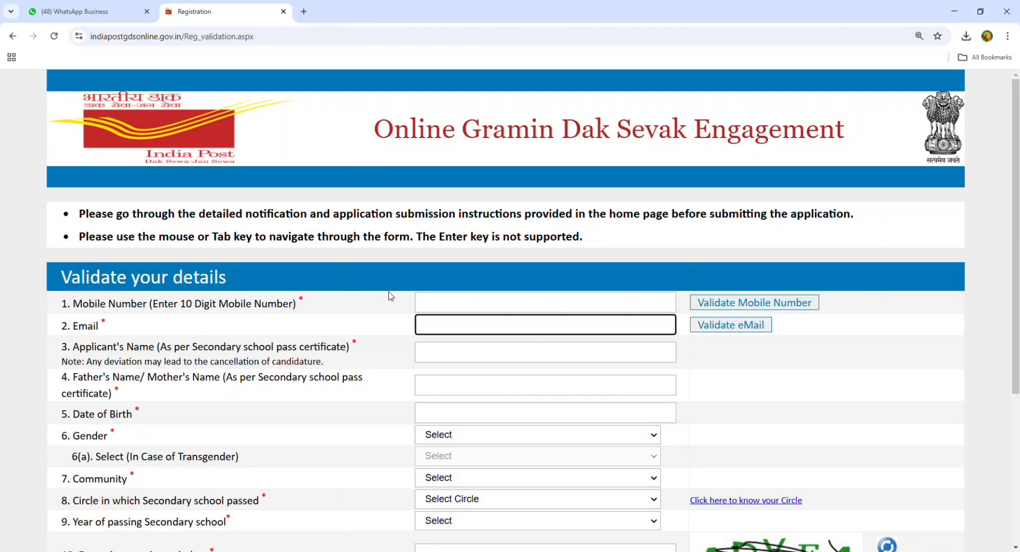
scroll(378, 295, "down", 1)
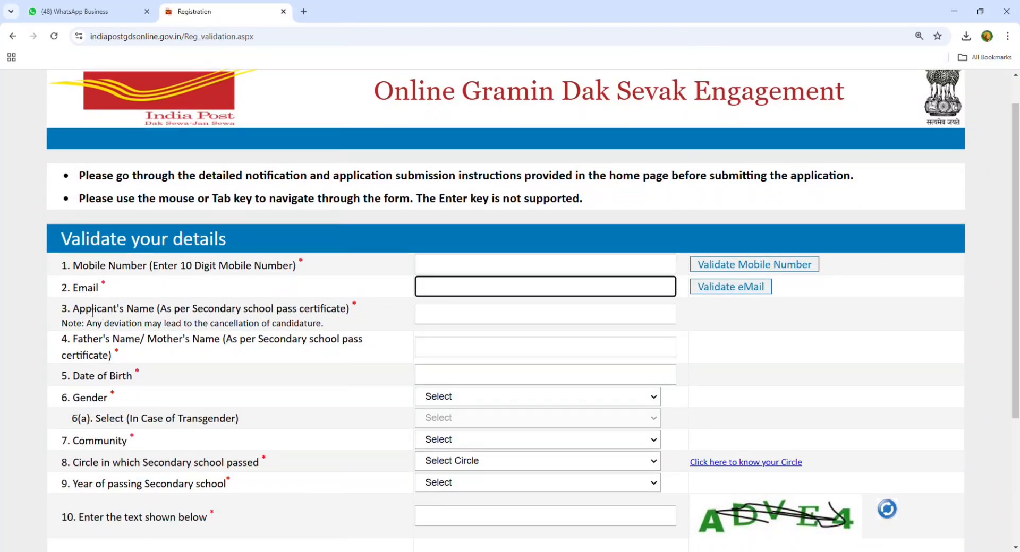
left_click_drag(79, 310, 347, 321)
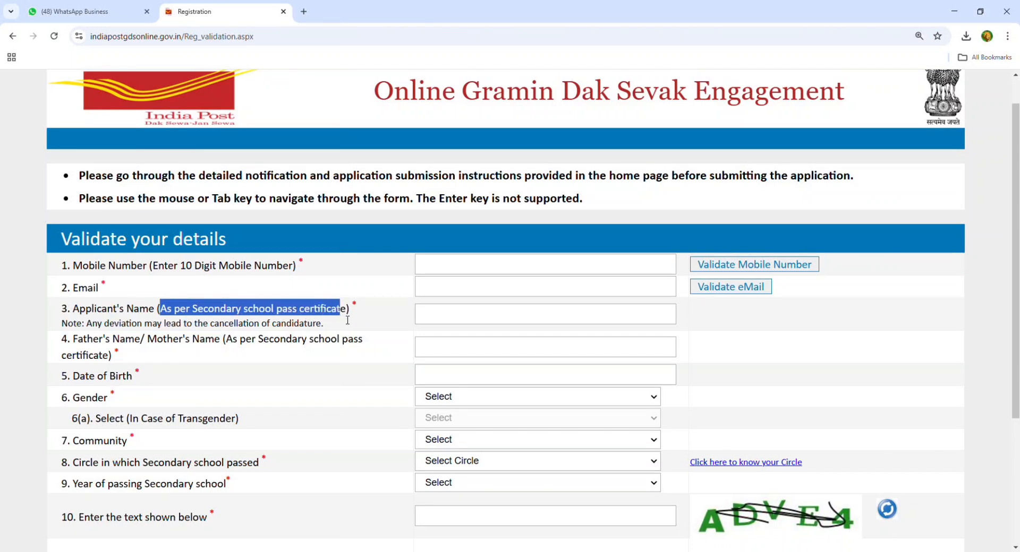
left_click(433, 319)
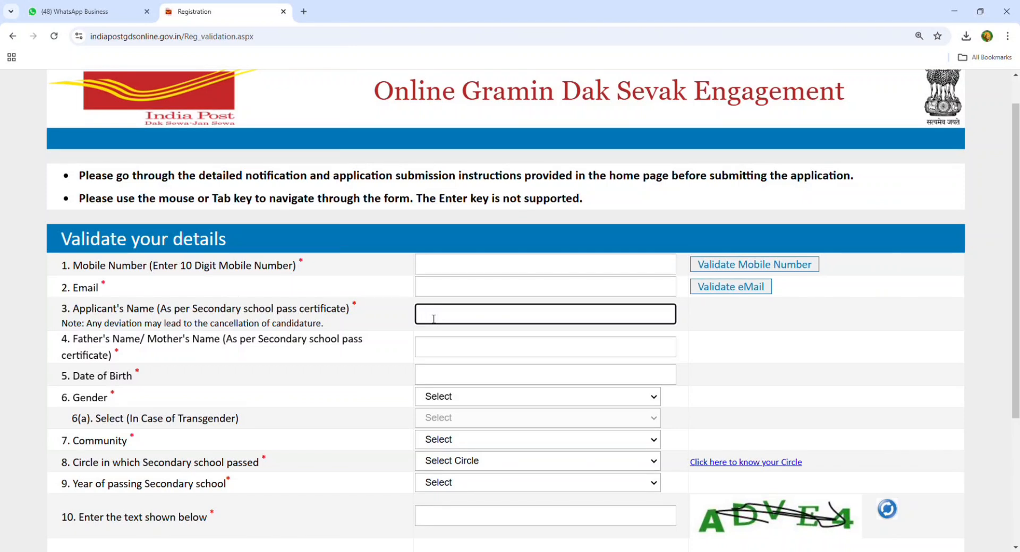
left_click_drag(71, 343, 317, 356)
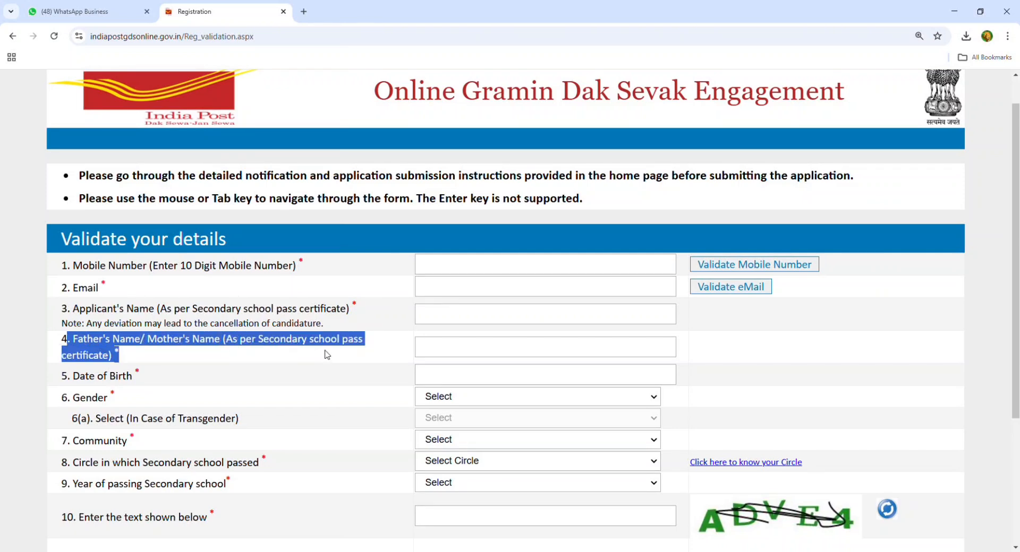
left_click(472, 350)
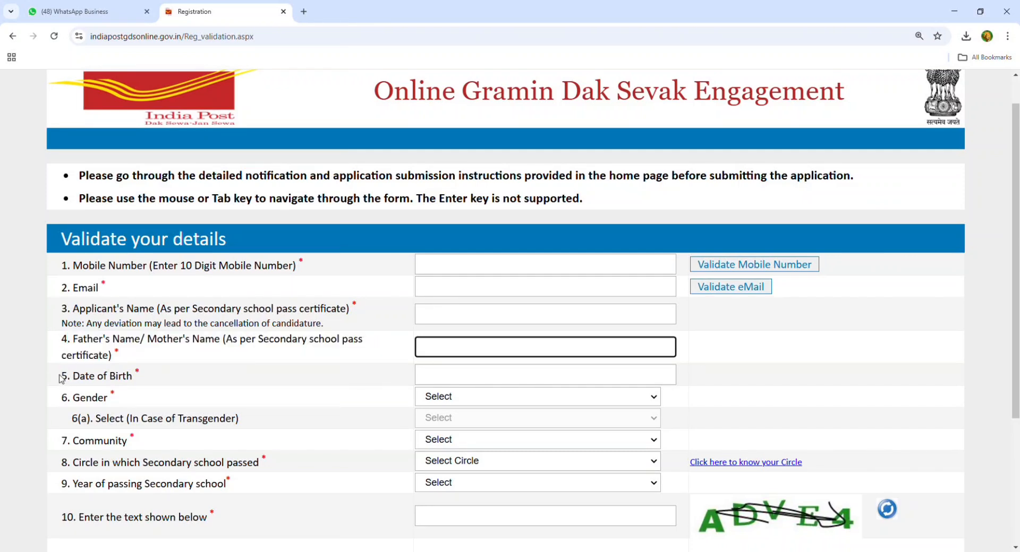
left_click_drag(61, 379, 139, 386)
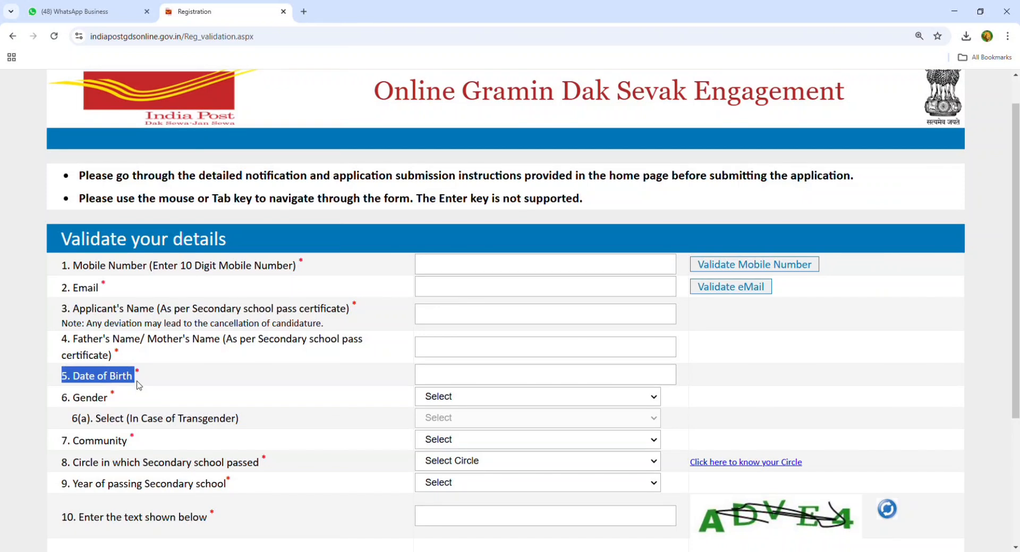
- Close the date-of-birth calendar without picking a date and choose Male as Gender
left_click(456, 380)
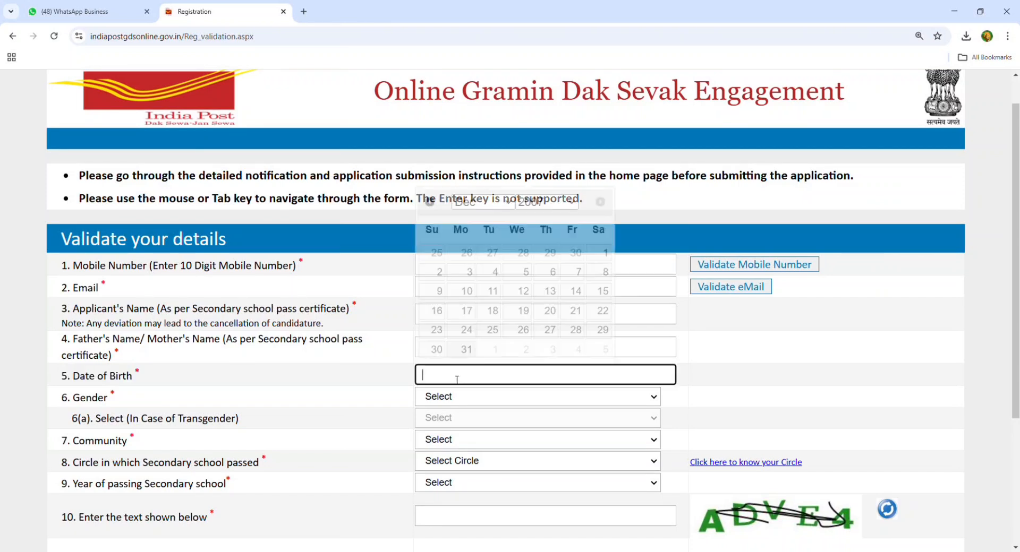
left_click(567, 201)
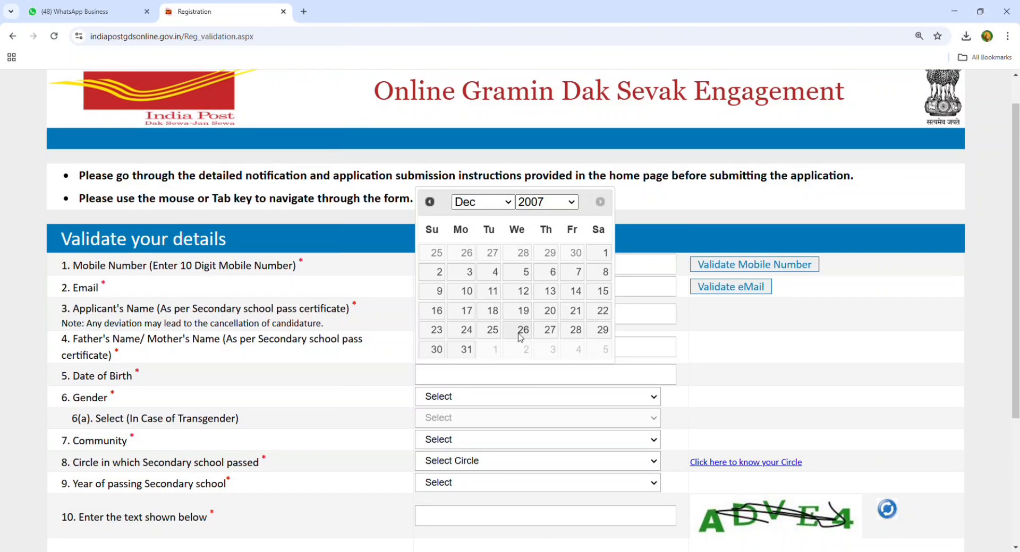
left_click(393, 389)
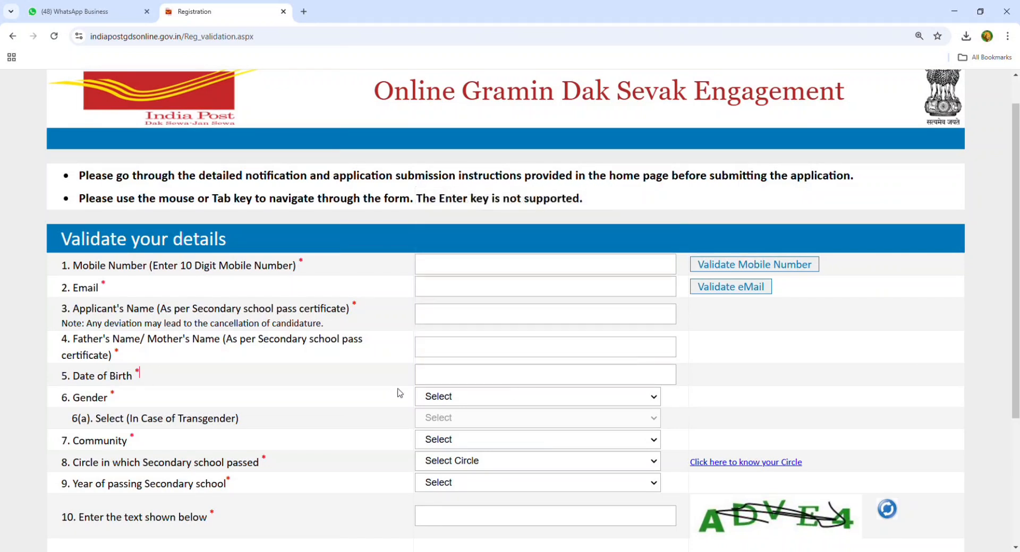
left_click_drag(74, 402, 108, 402)
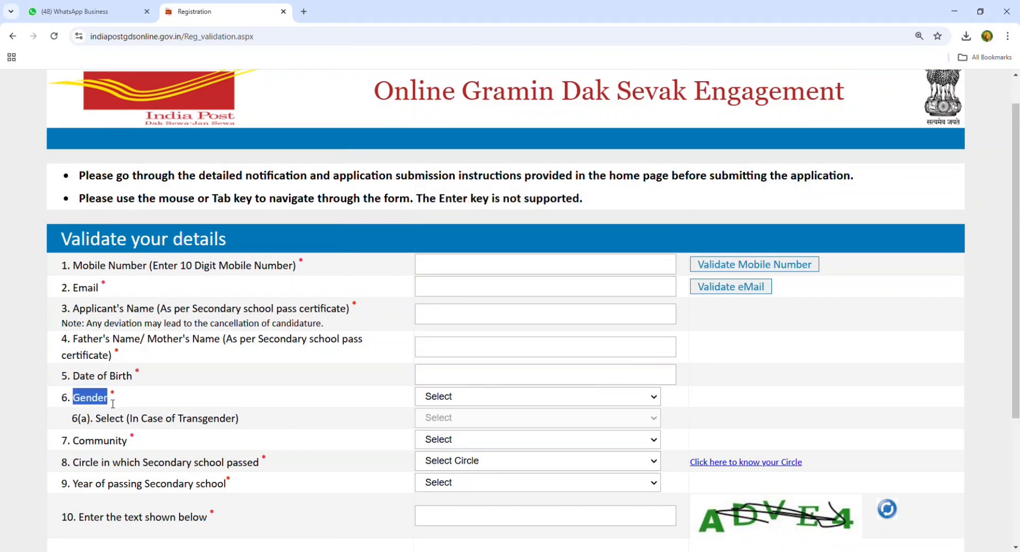
left_click(454, 428)
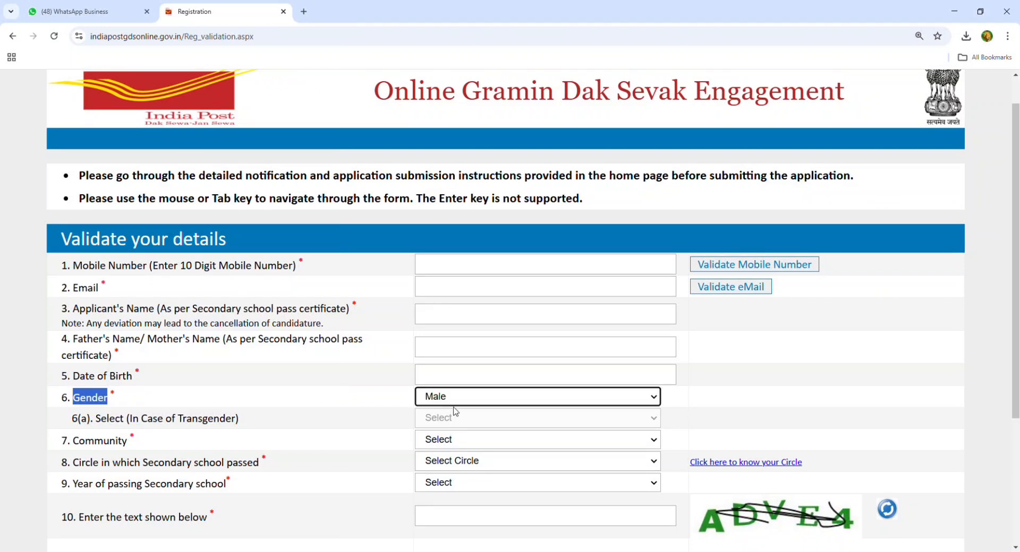
left_click(457, 397)
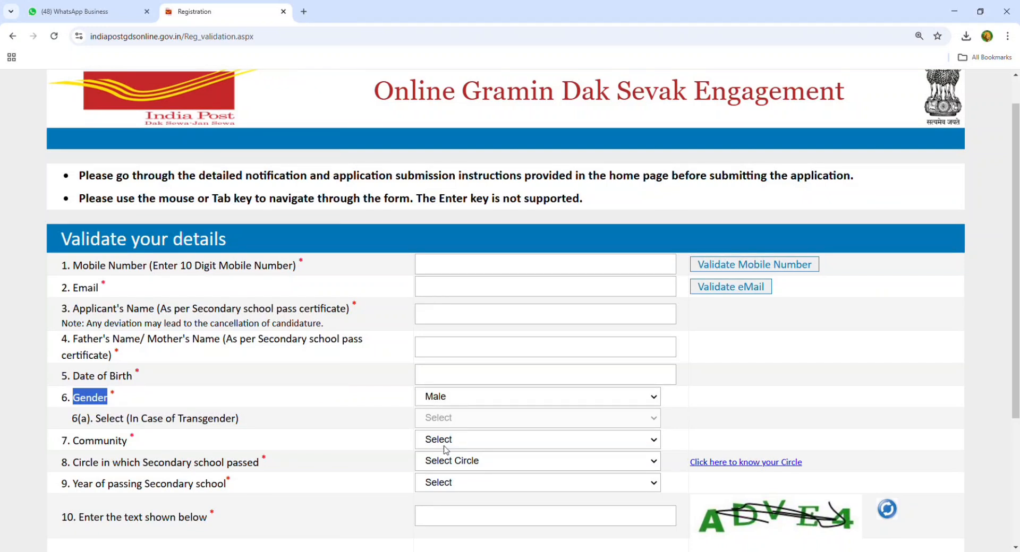
left_click(456, 405)
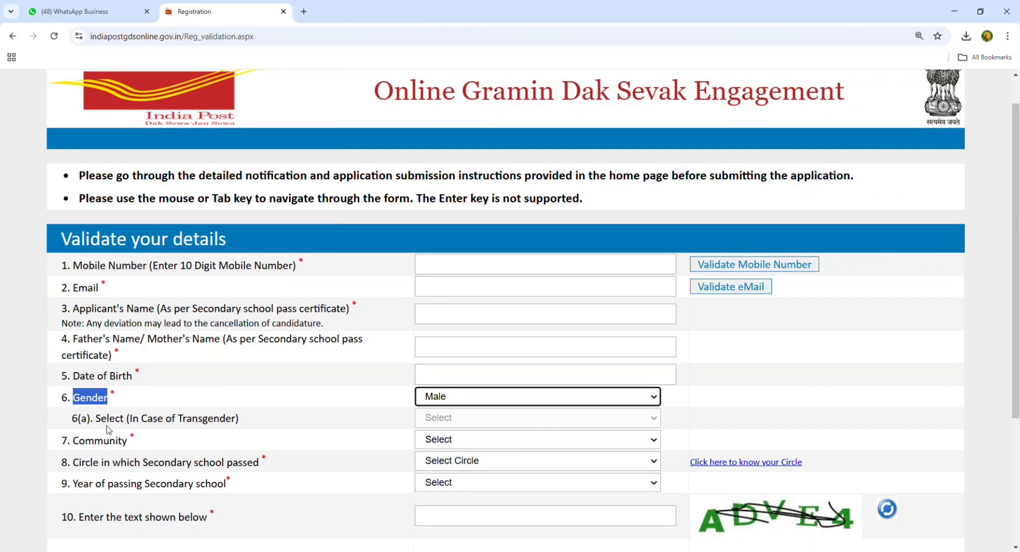
left_click_drag(100, 419, 242, 423)
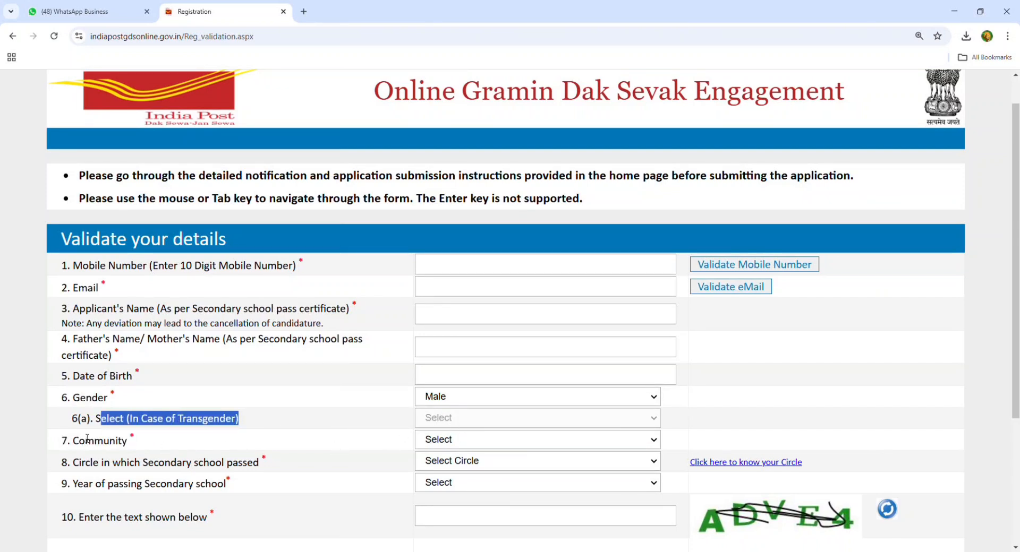
left_click_drag(74, 447, 132, 448)
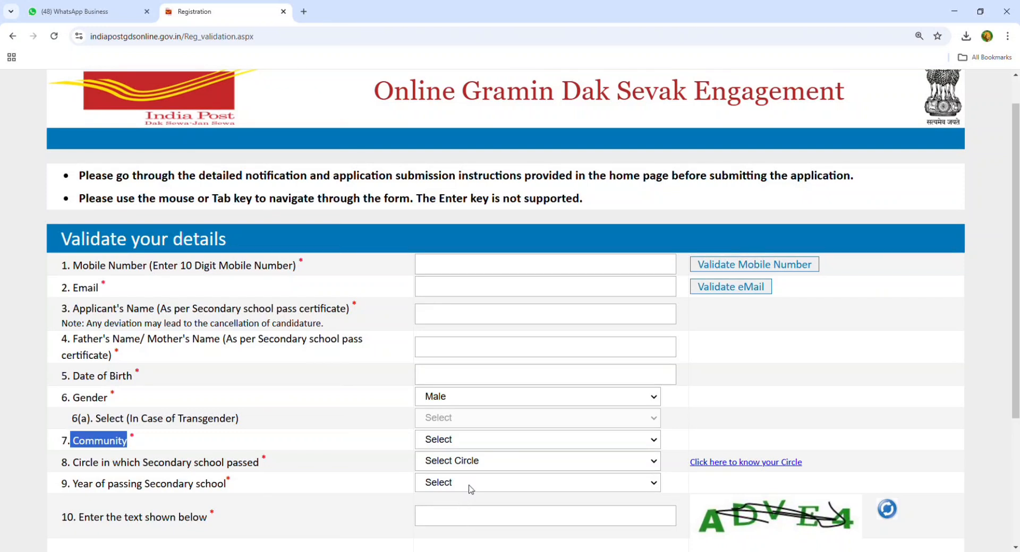
- Set Community to OBC and the secondary-school circle to Maharashtra
key("o")
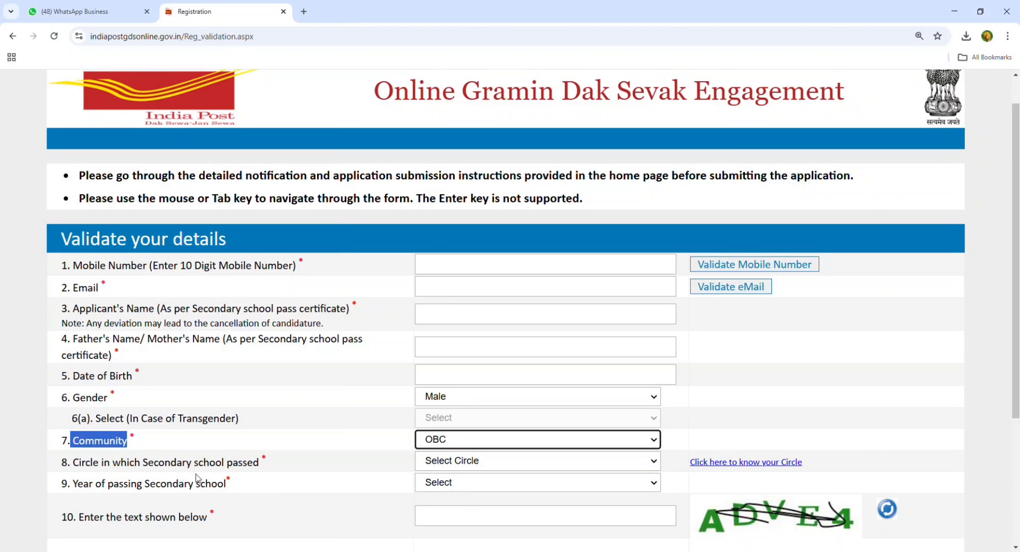
left_click_drag(81, 463, 285, 472)
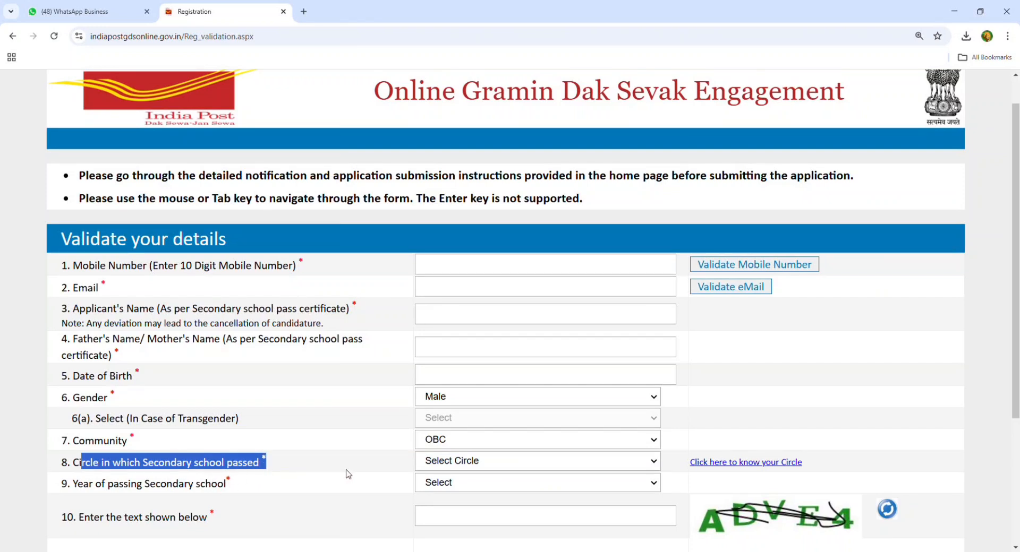
left_click(475, 377)
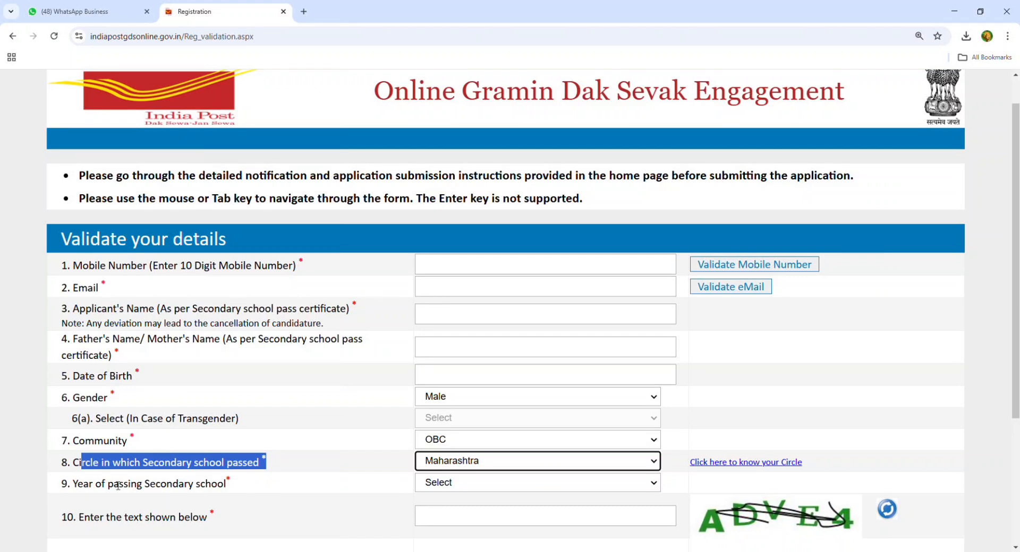
- Choose 2012 as the secondary-school passing year and start entering the captcha
left_click_drag(61, 484, 225, 494)
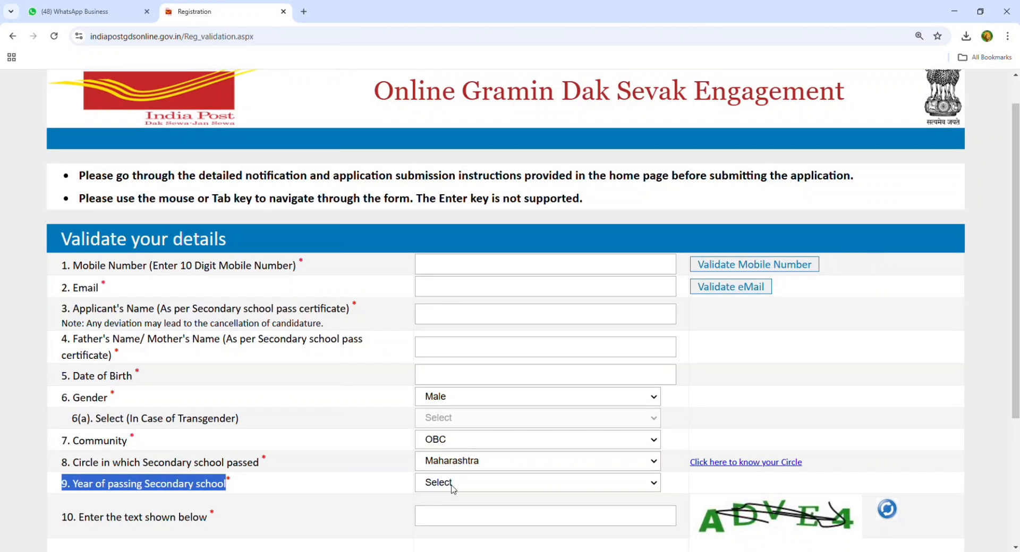
left_click(467, 391)
left_click(467, 350)
scroll(459, 498, "down", 1)
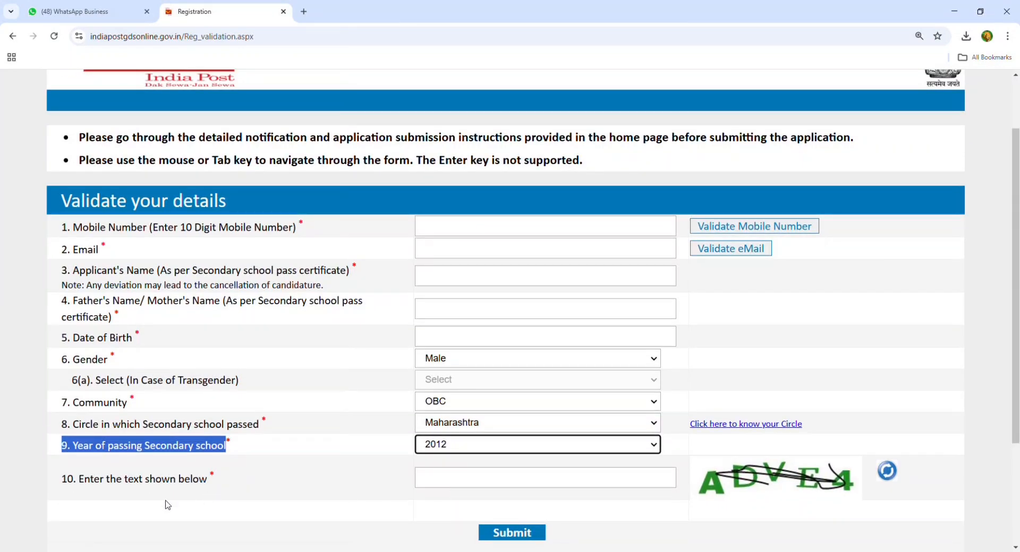
left_click_drag(84, 480, 202, 491)
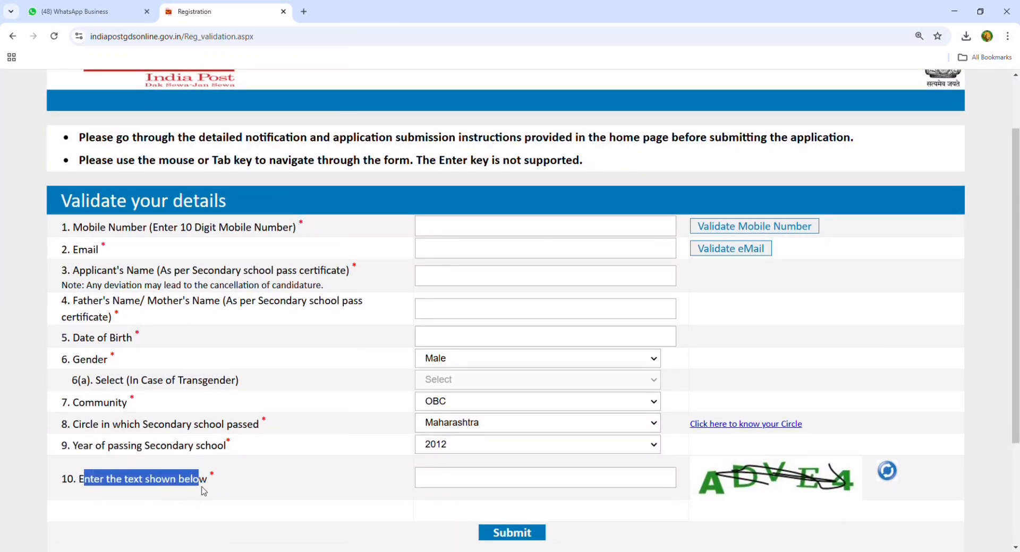
left_click(471, 482)
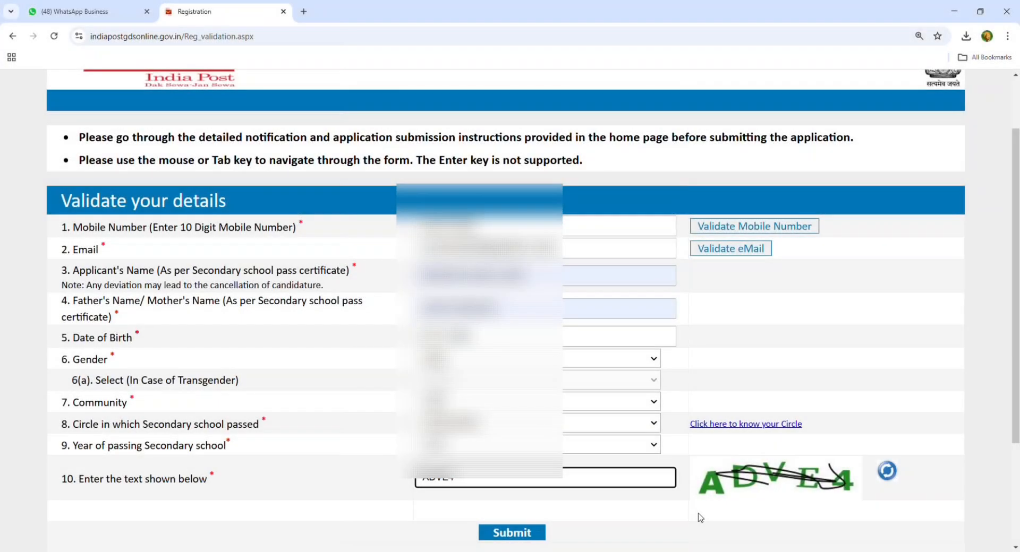
- Request OTPs for the mobile number and the email, dismissing both sent notices
left_click(718, 228)
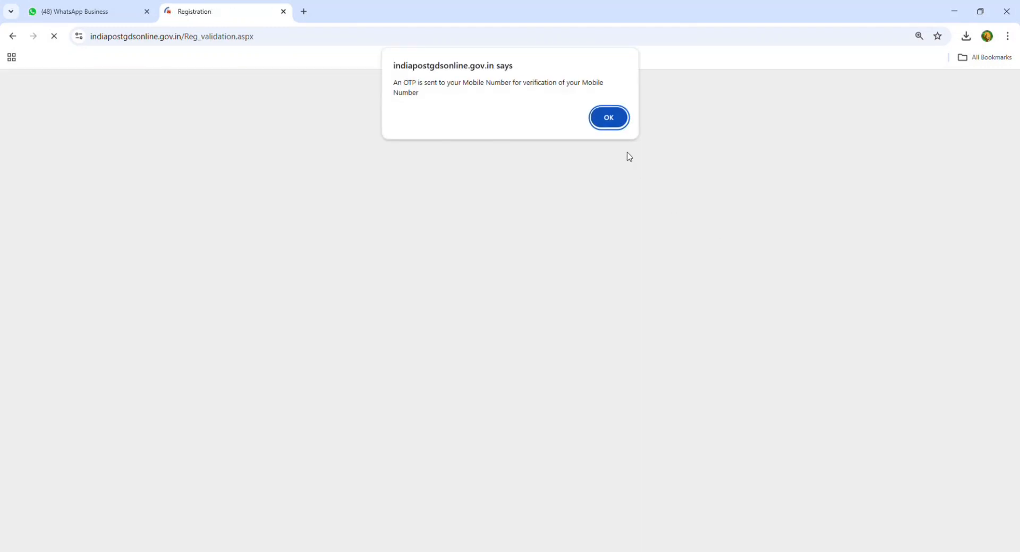
left_click(608, 118)
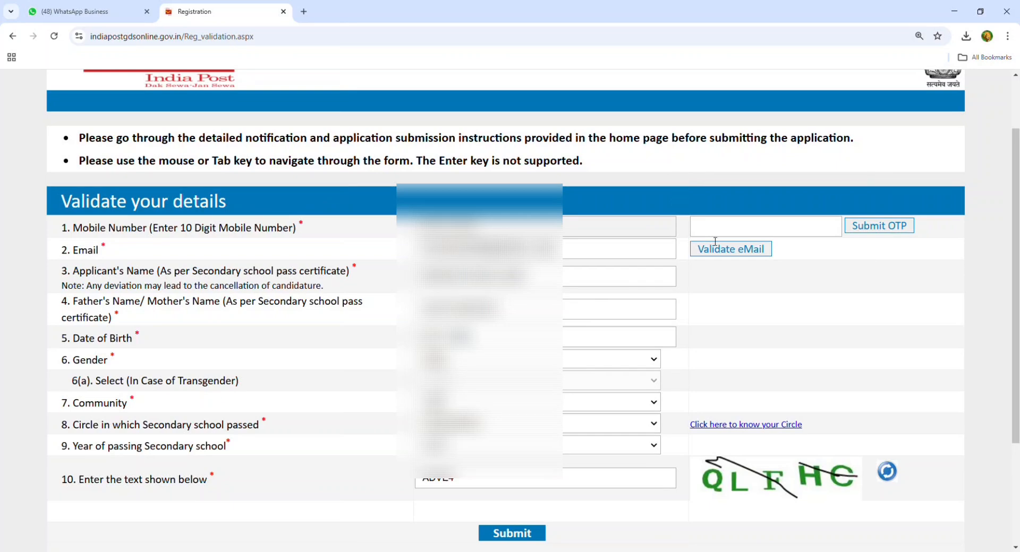
left_click(717, 249)
left_click(609, 137)
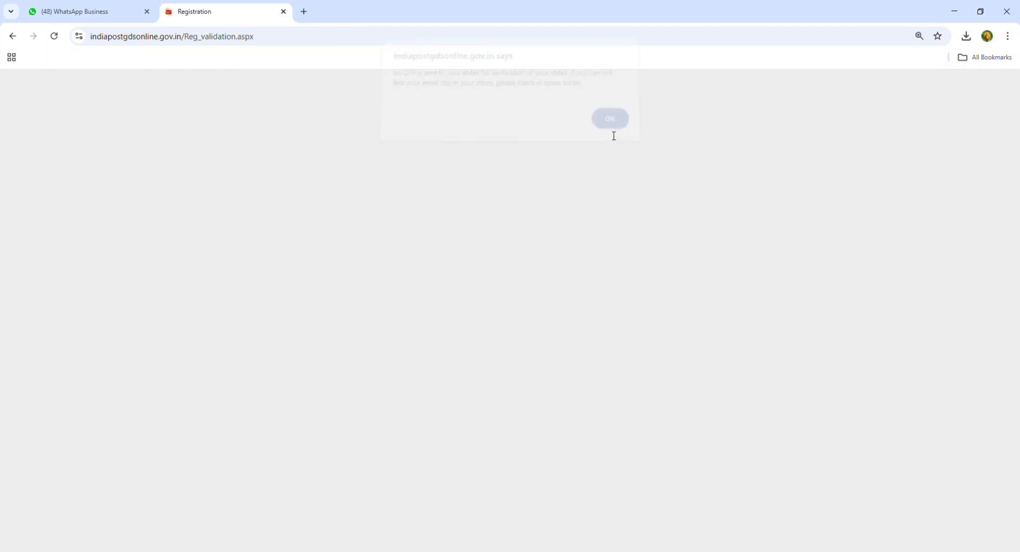
- Type the SMS OTP into the mobile verification box, correcting a typo
left_click(706, 235)
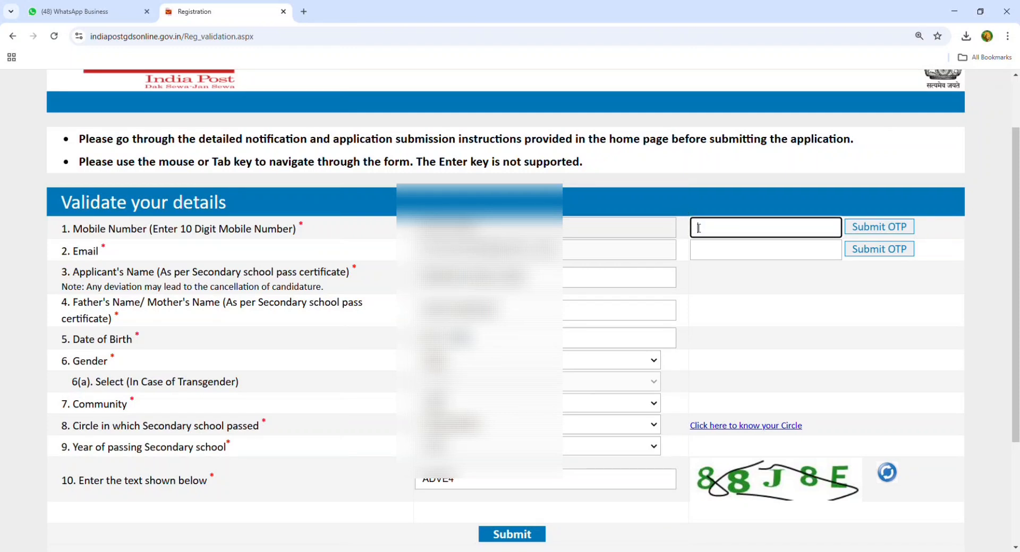
left_click(710, 250)
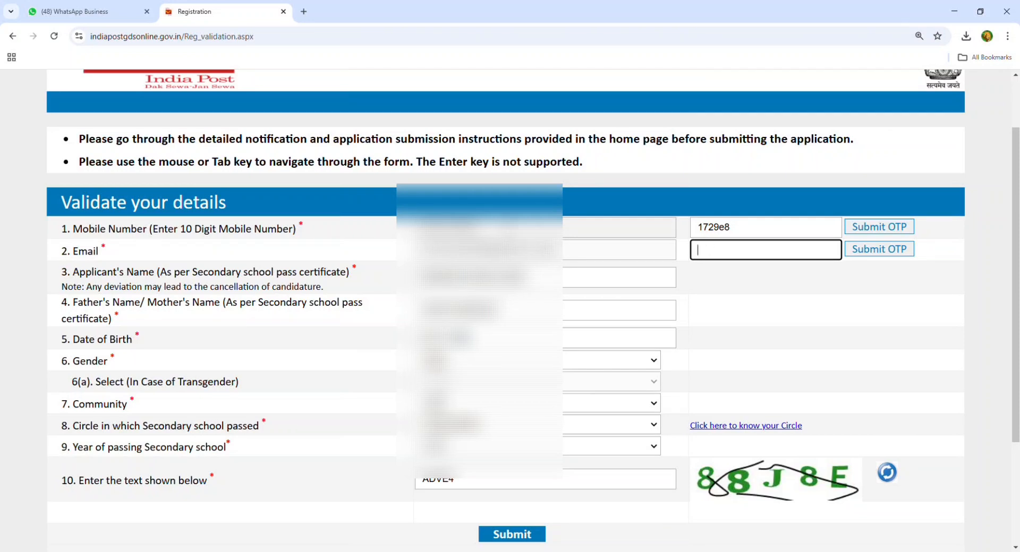
- Copy the code from the 'email validation OTP - GDS DOP' mail in Gmail
left_click(303, 12)
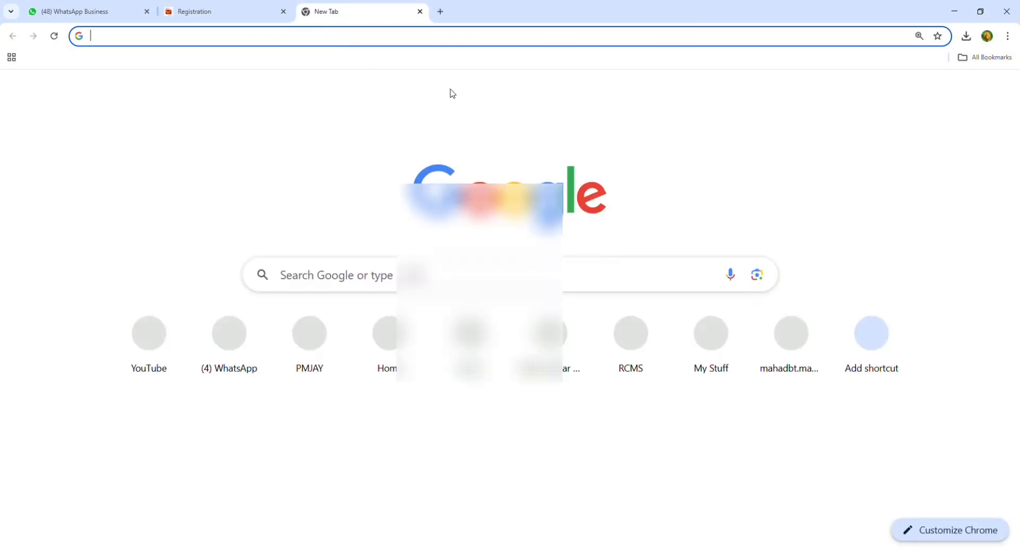
left_click(849, 94)
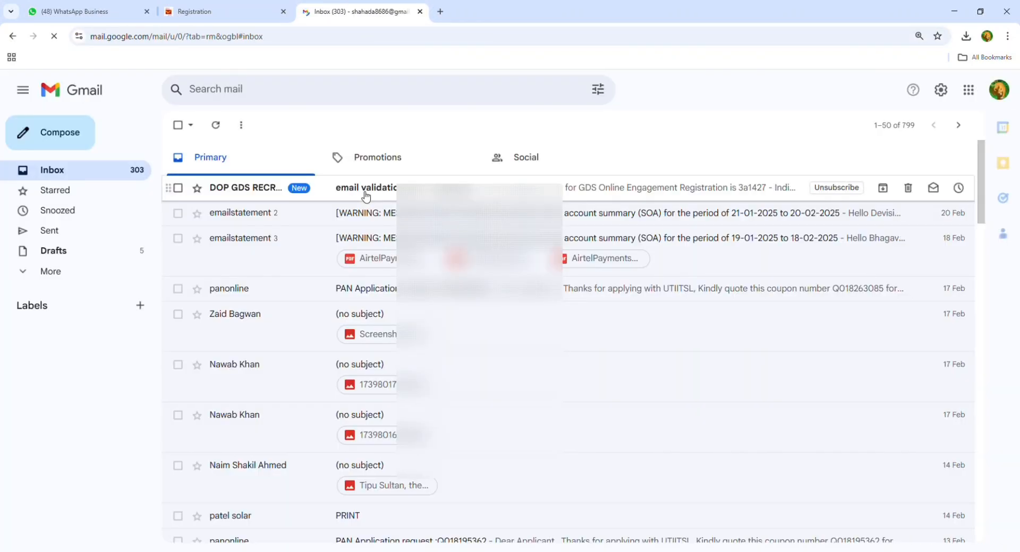
left_click(365, 195)
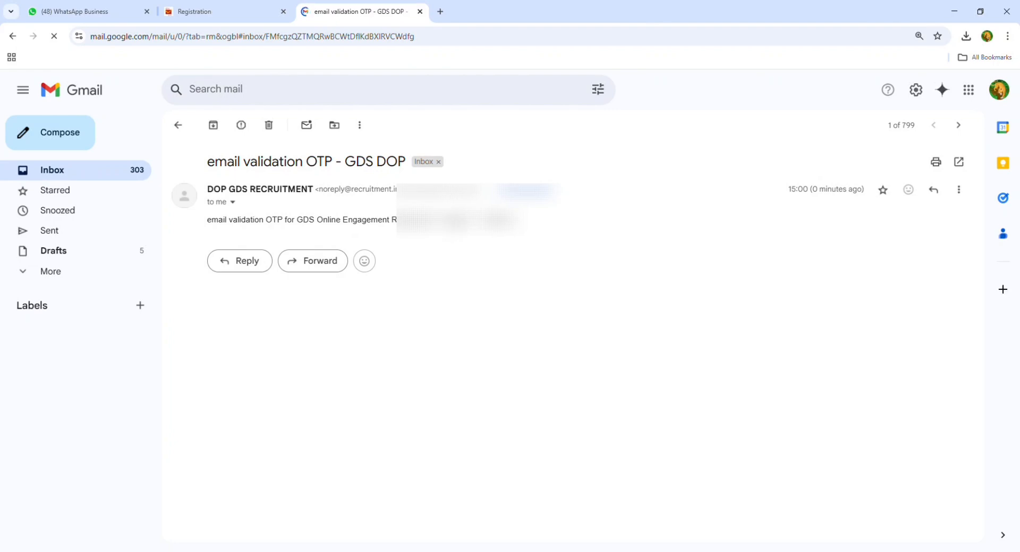
double_click(460, 220)
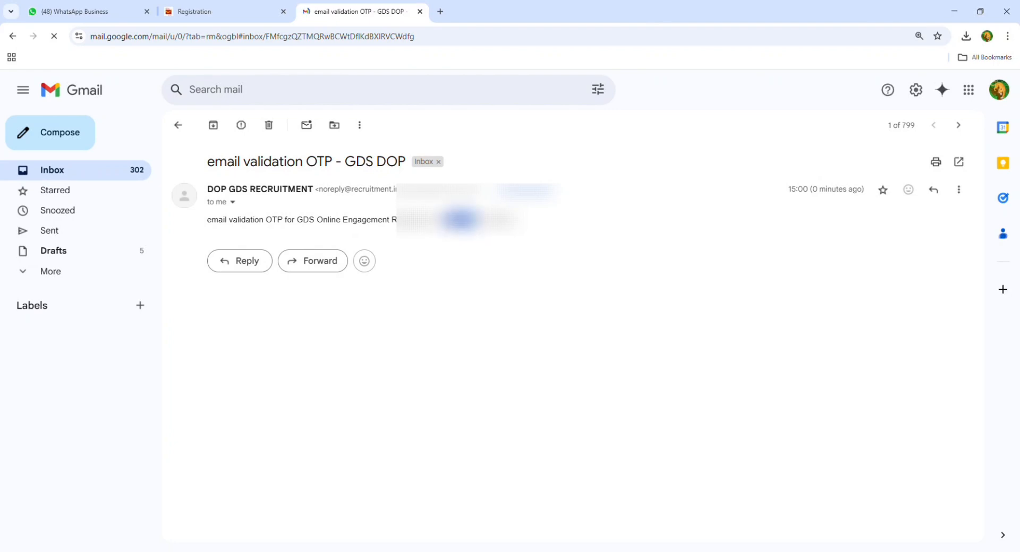
left_click(223, 11)
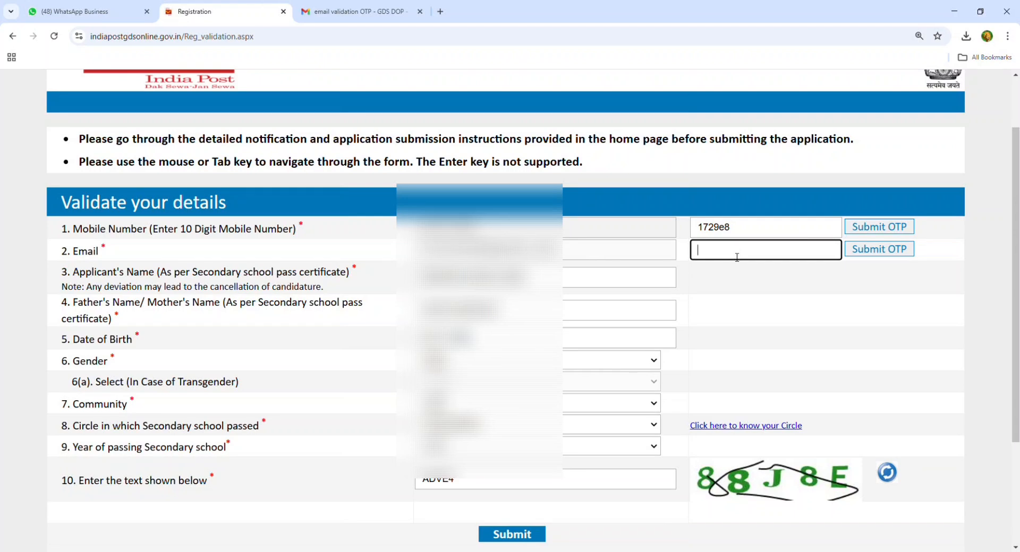
- Paste the email OTP and submit both the mobile and email OTPs for validation
left_click_drag(751, 231, 702, 223)
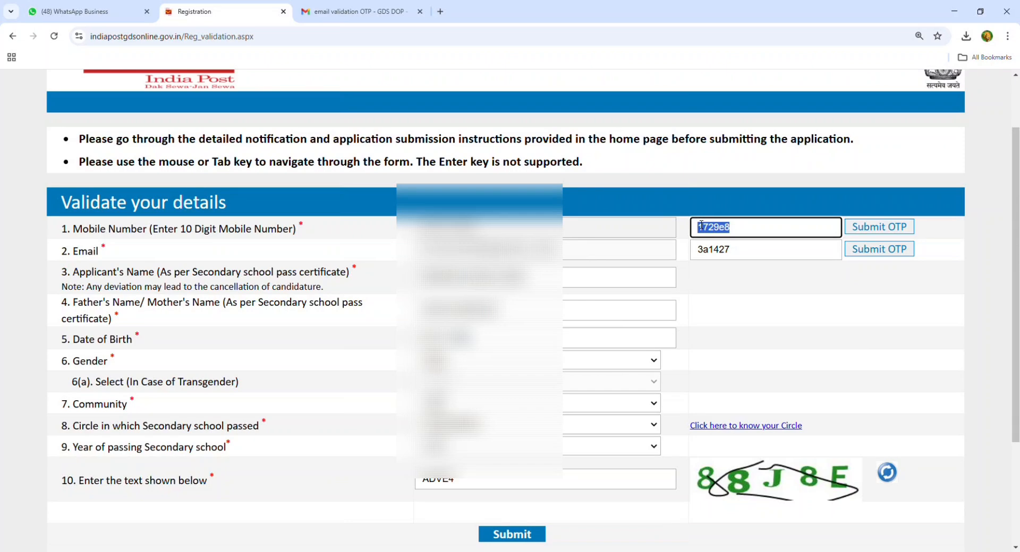
left_click(879, 228)
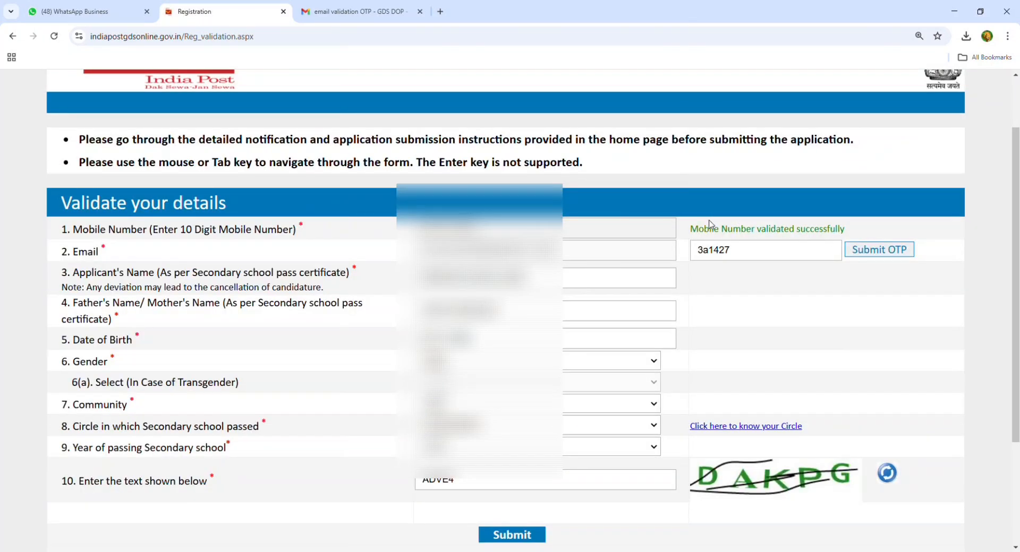
left_click_drag(692, 229, 843, 232)
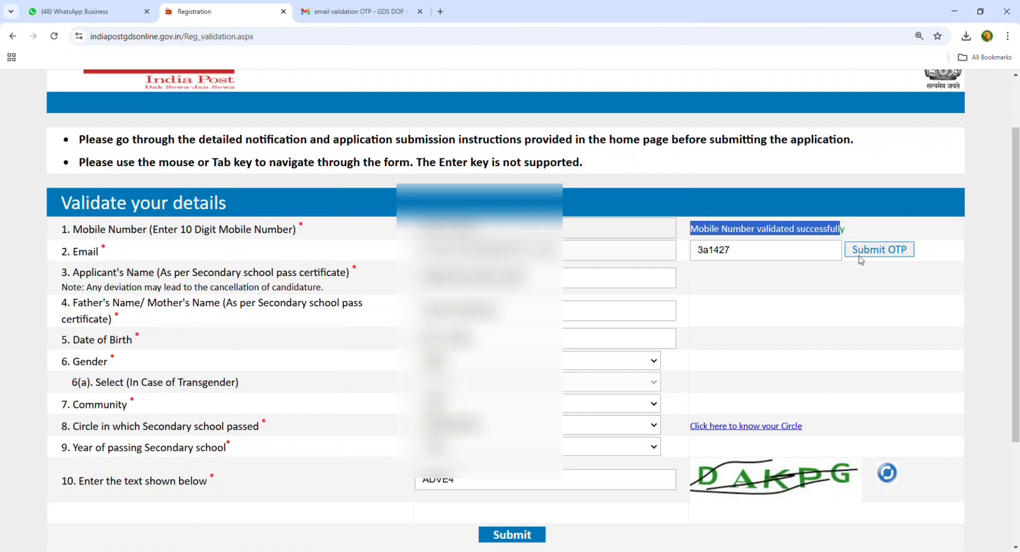
left_click(859, 257)
left_click_drag(705, 229, 809, 260)
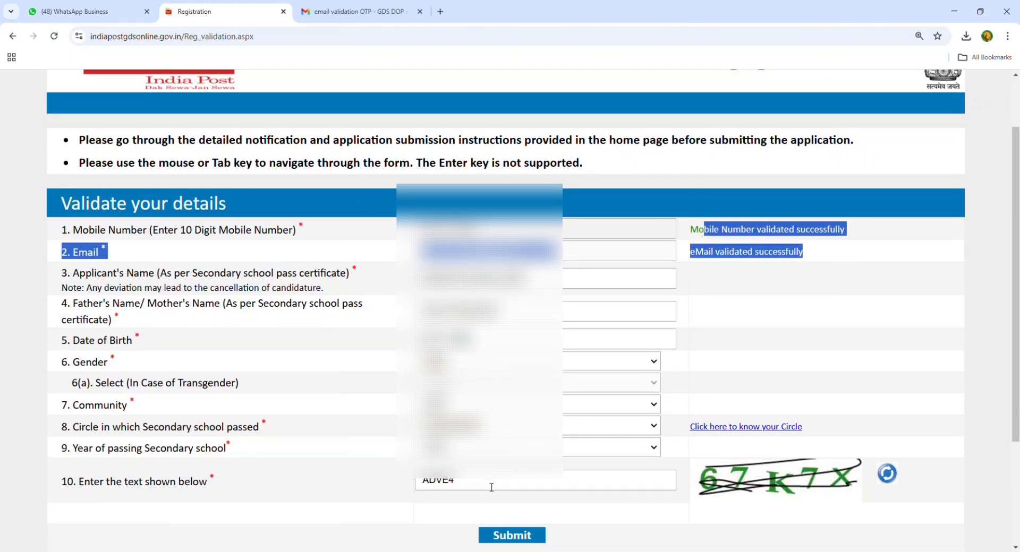
- Replace the old captcha entry with the refreshed captcha characters
left_click_drag(491, 487, 405, 482)
type("667")
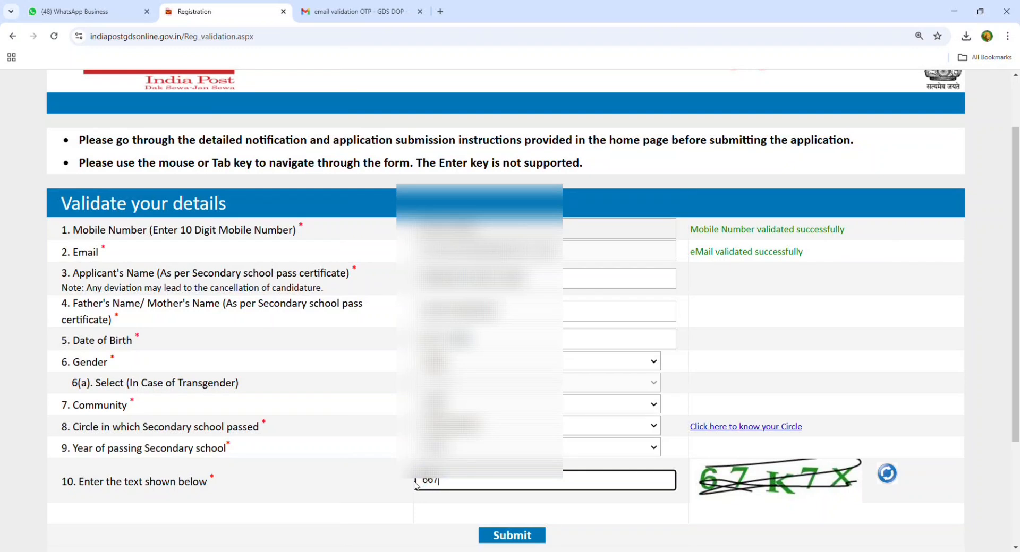
key("BackSpace")
type("7K7X")
- Correct the end of the applicant's name and enter the father's name
left_click_drag(478, 278, 756, 296)
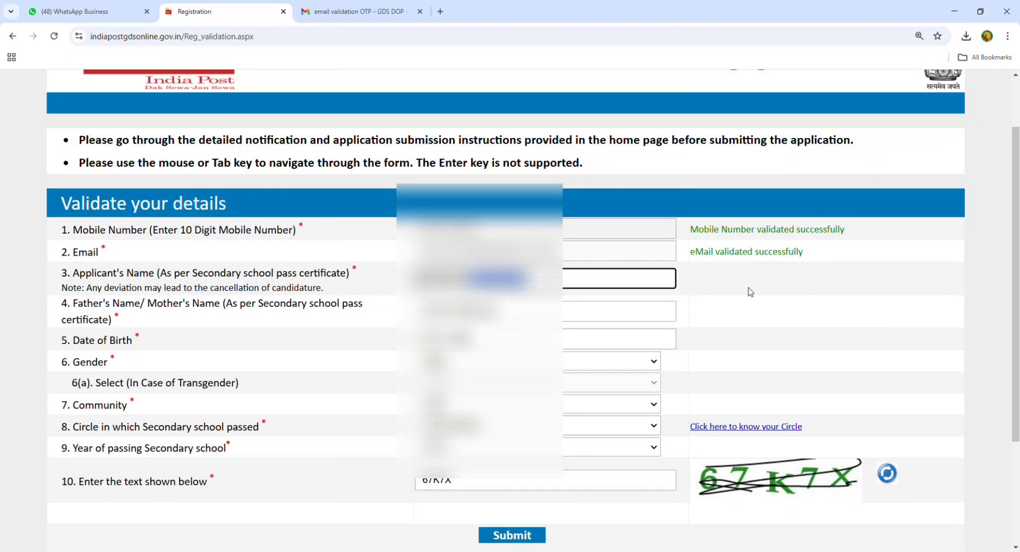
key("BackSpace")
key("BackSpace")
key("BackSpace")
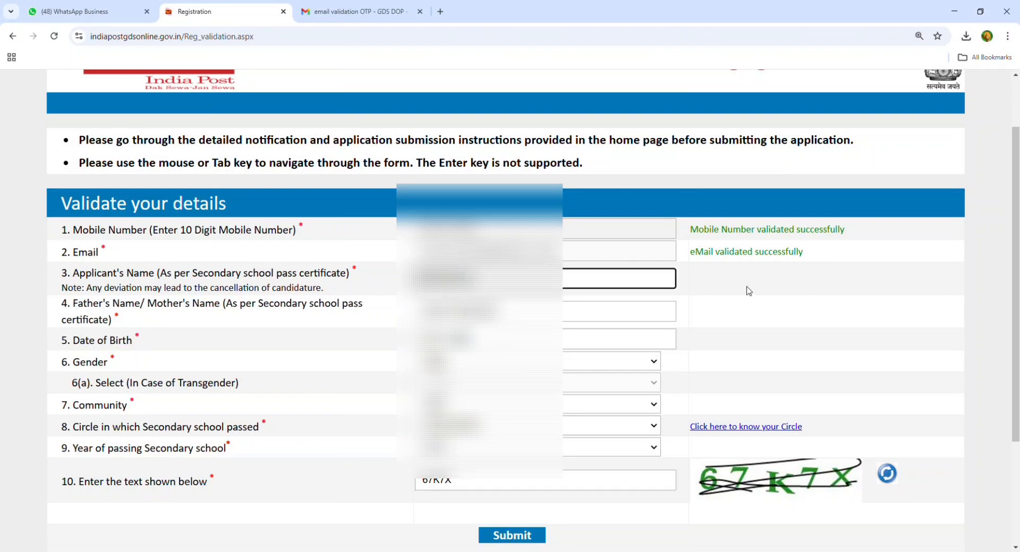
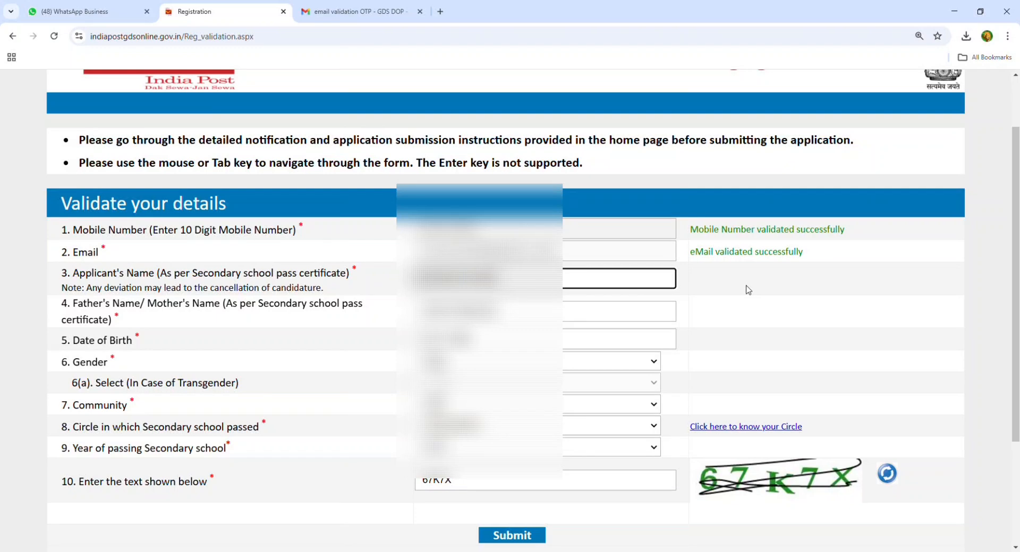
key("Tab")
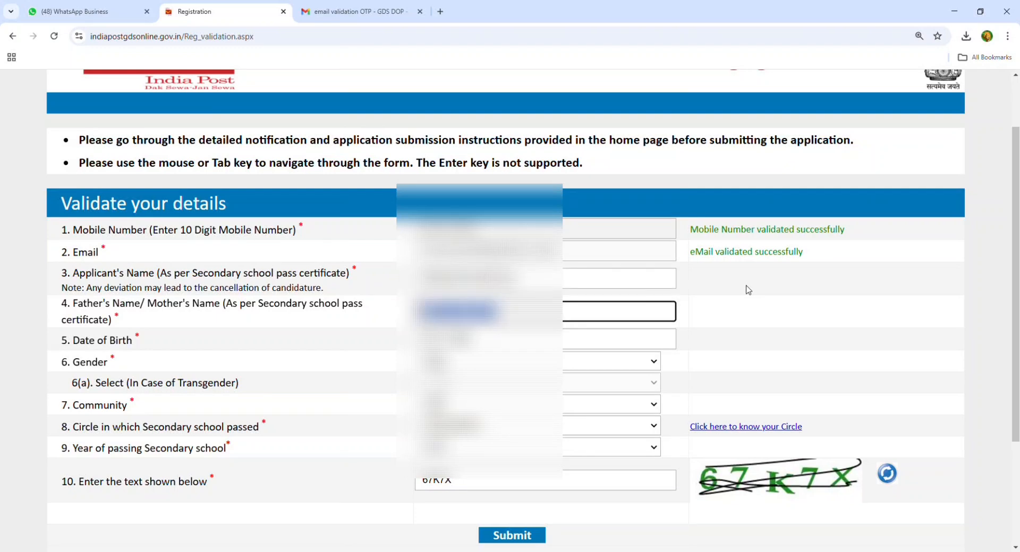
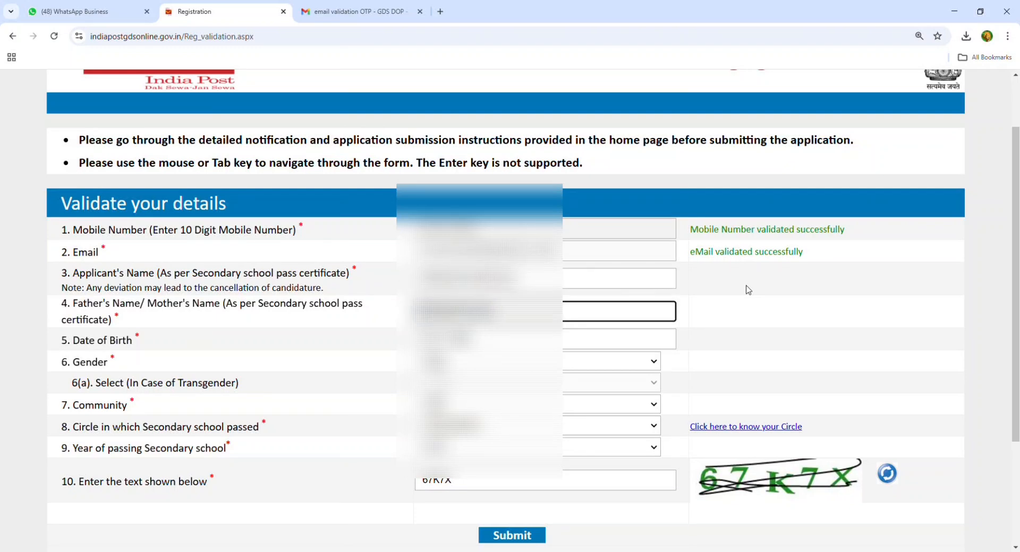
- Submit the validated details and acknowledge the 1st-stage completion alert
left_click(522, 538)
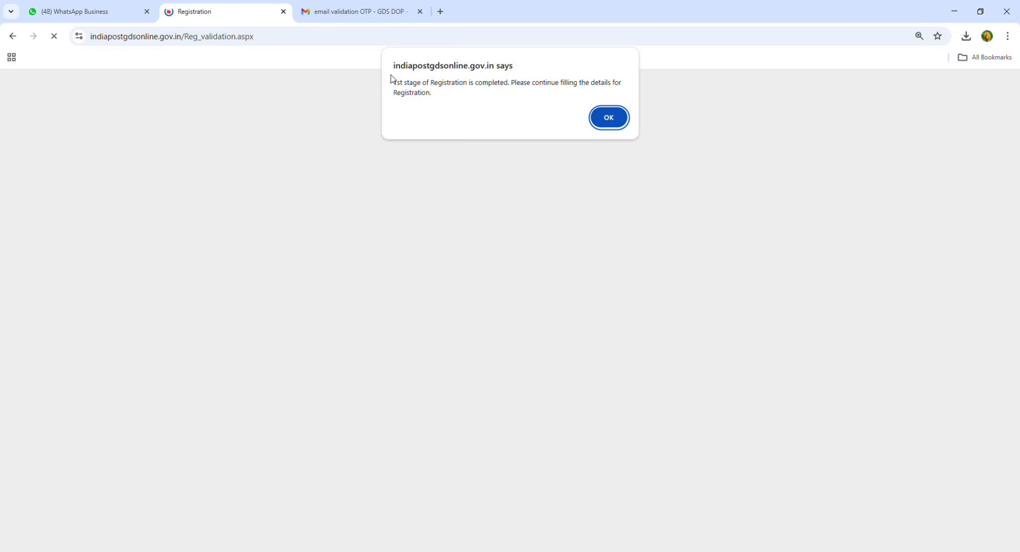
triple_click(396, 91)
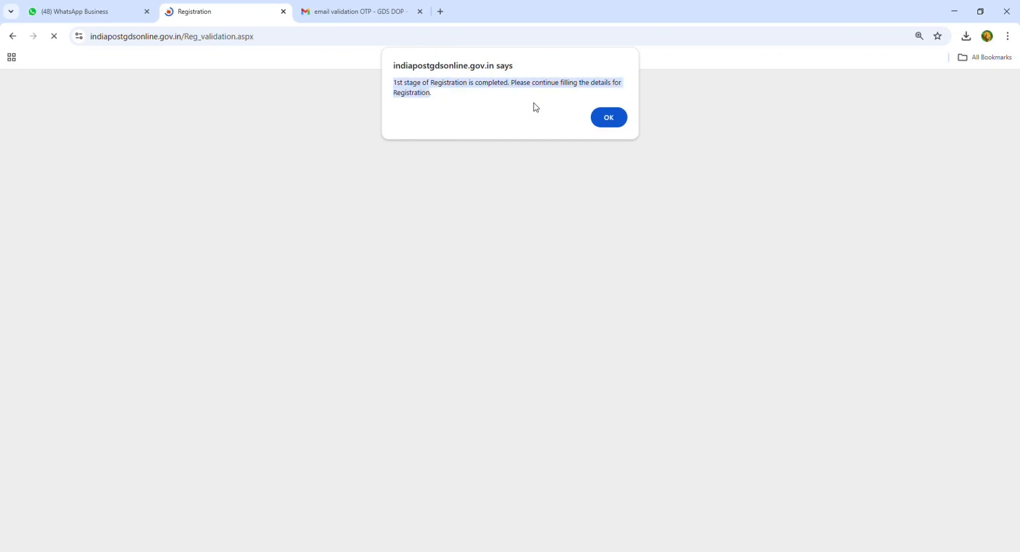
left_click(612, 118)
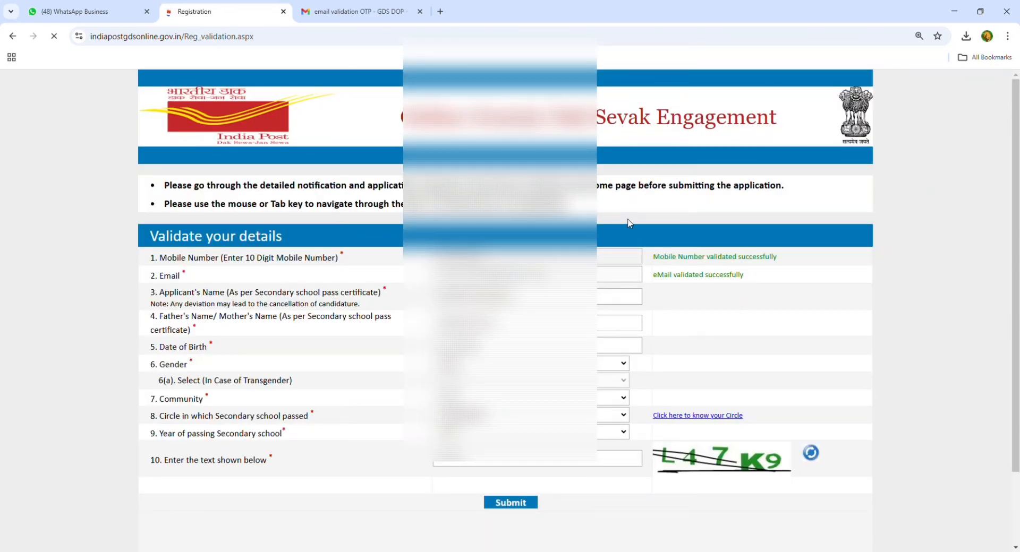
scroll(629, 222, "down", 3)
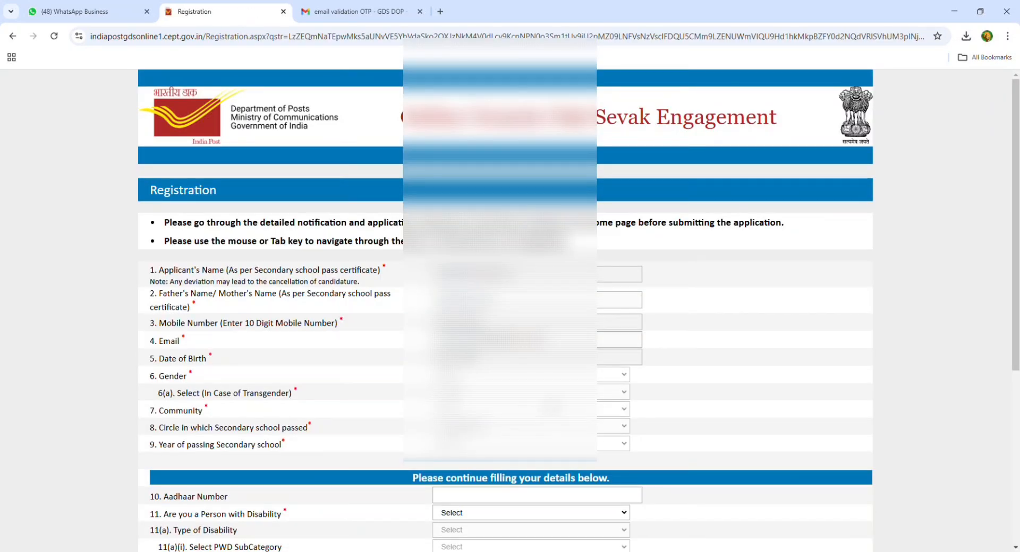
- Answer No to the disability question, leaving Aadhaar Number blank
scroll(386, 229, "down", 5)
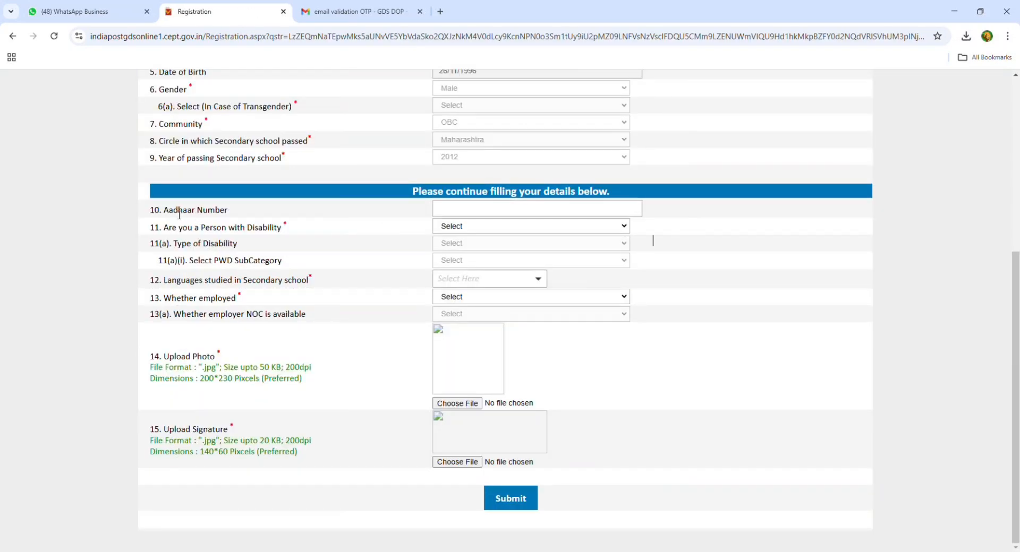
left_click_drag(155, 213, 231, 216)
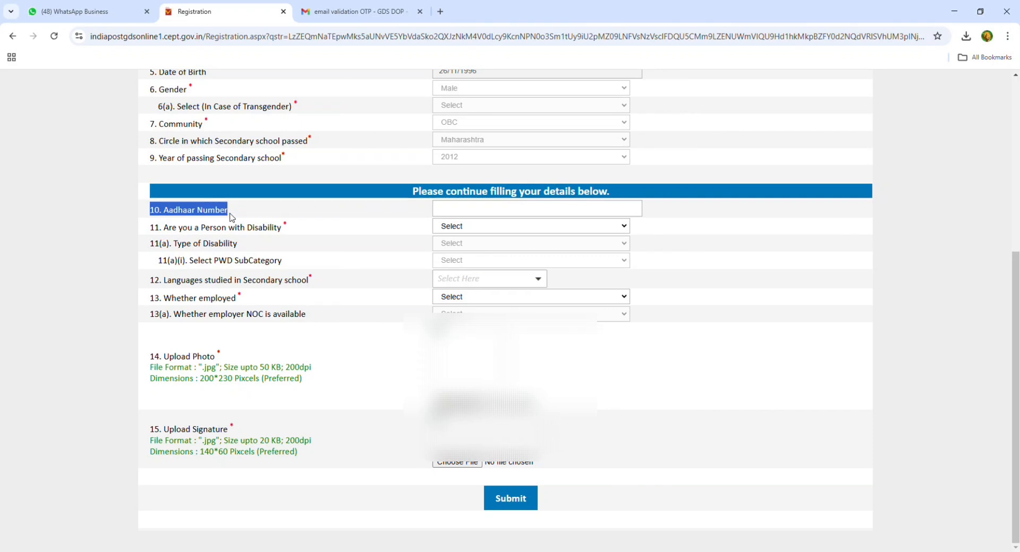
left_click(443, 211)
left_click_drag(170, 228, 286, 234)
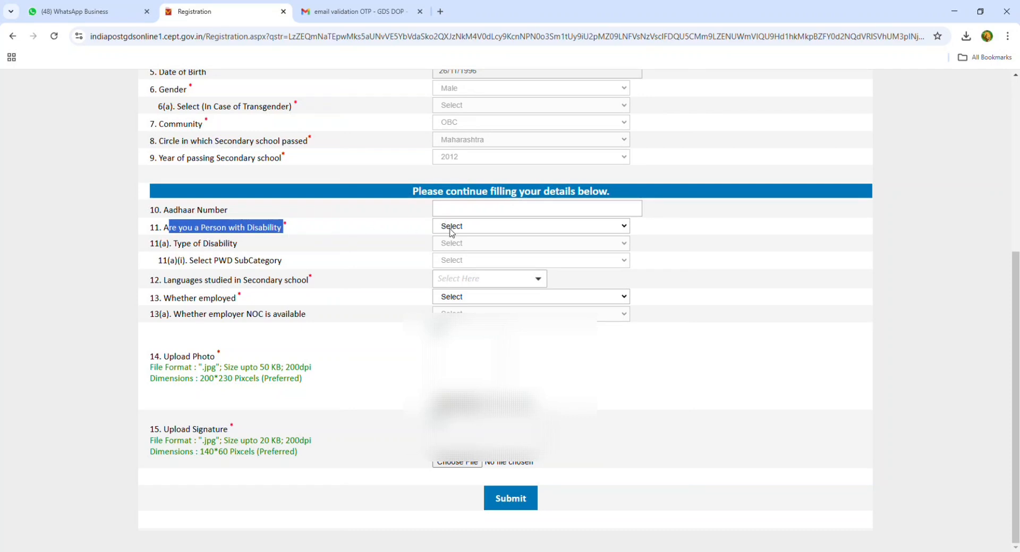
left_click(456, 264)
left_click(199, 251)
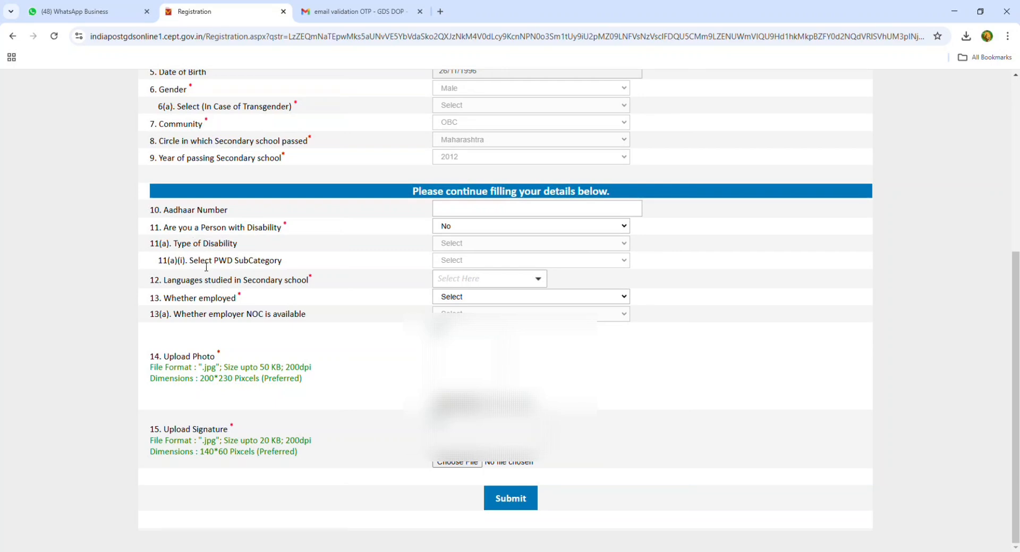
left_click_drag(187, 243, 290, 268)
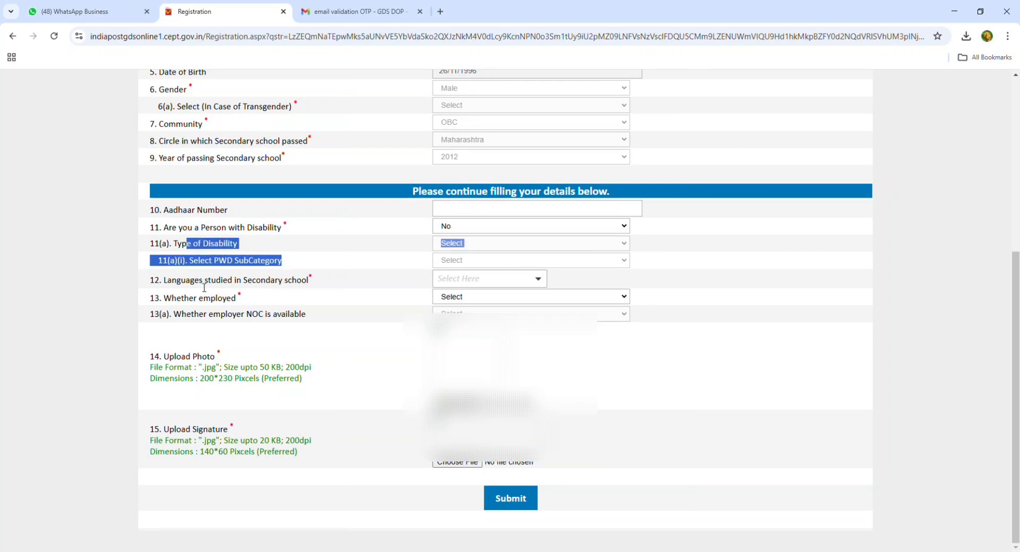
- Select English, Hindi and Marathi as the secondary-school languages
left_click_drag(199, 280, 315, 283)
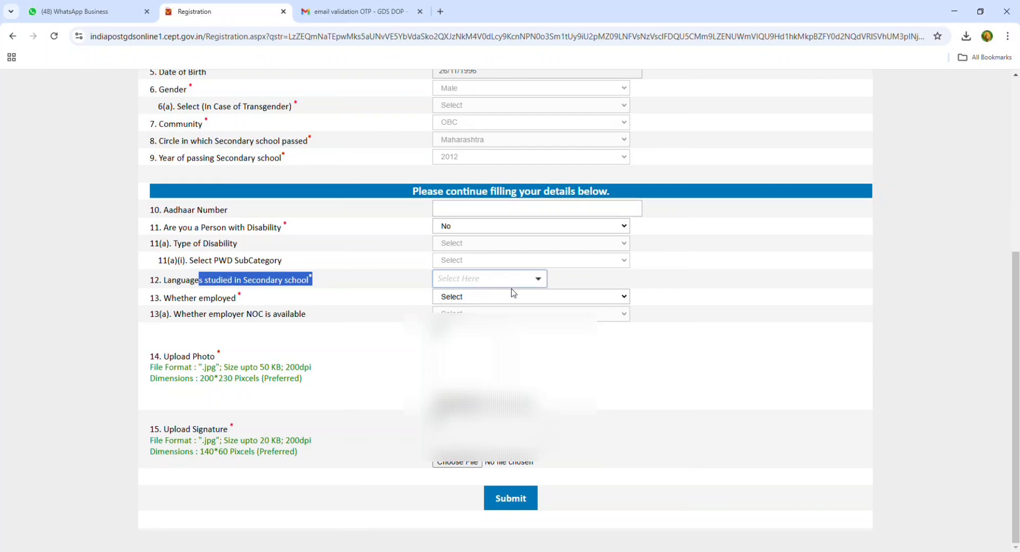
left_click(541, 282)
scroll(486, 302, "down", 1)
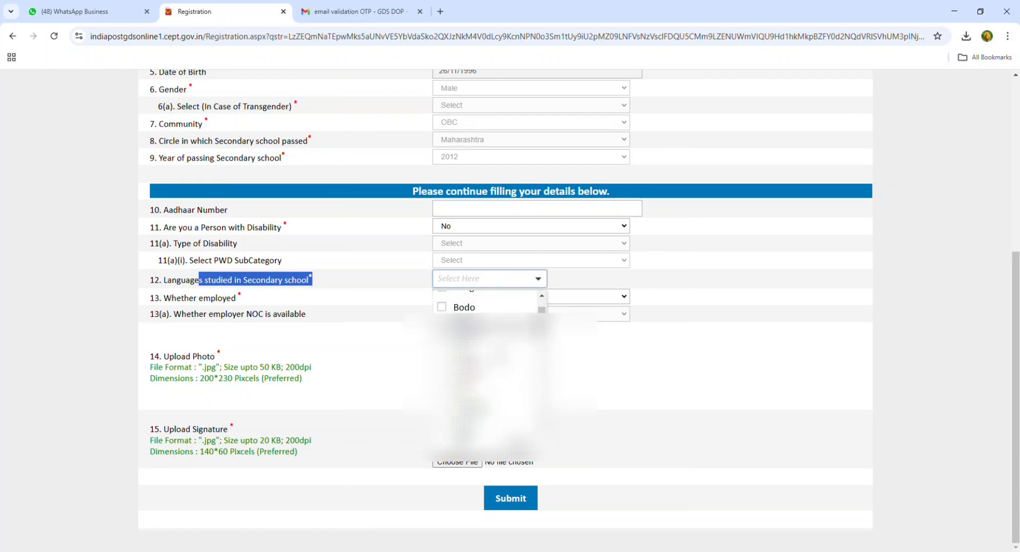
scroll(485, 302, "down", 1)
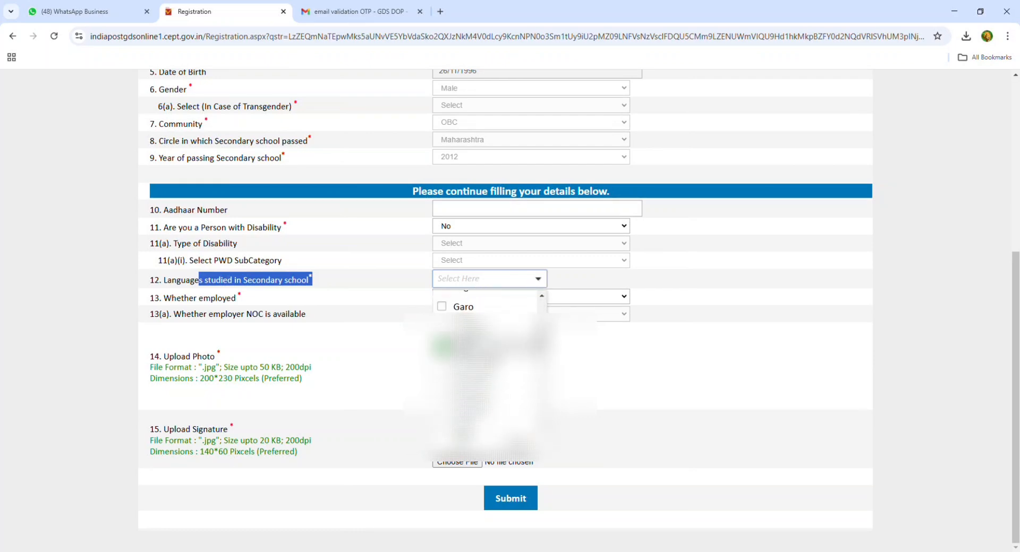
scroll(486, 303, "down", 3)
scroll(485, 303, "down", 2)
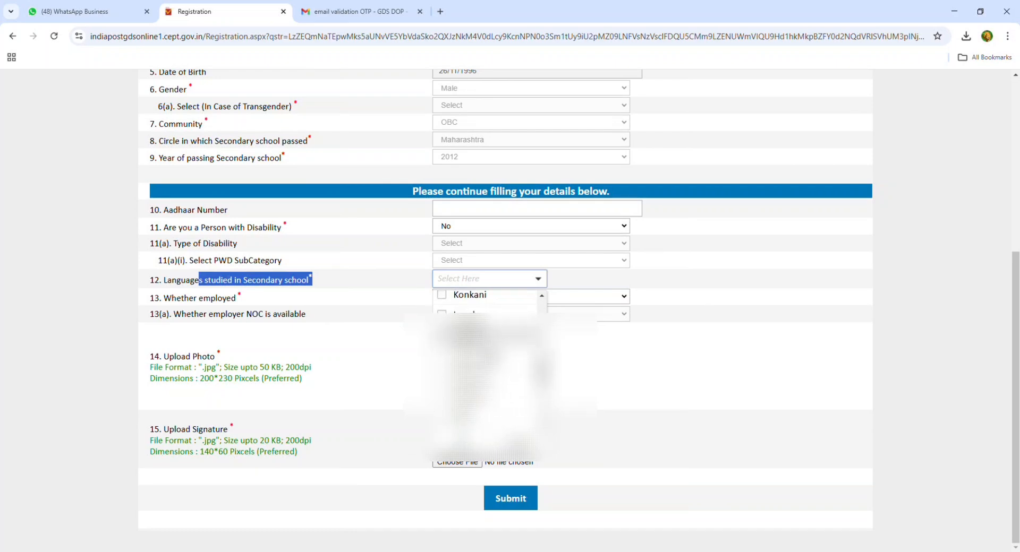
left_click(461, 446)
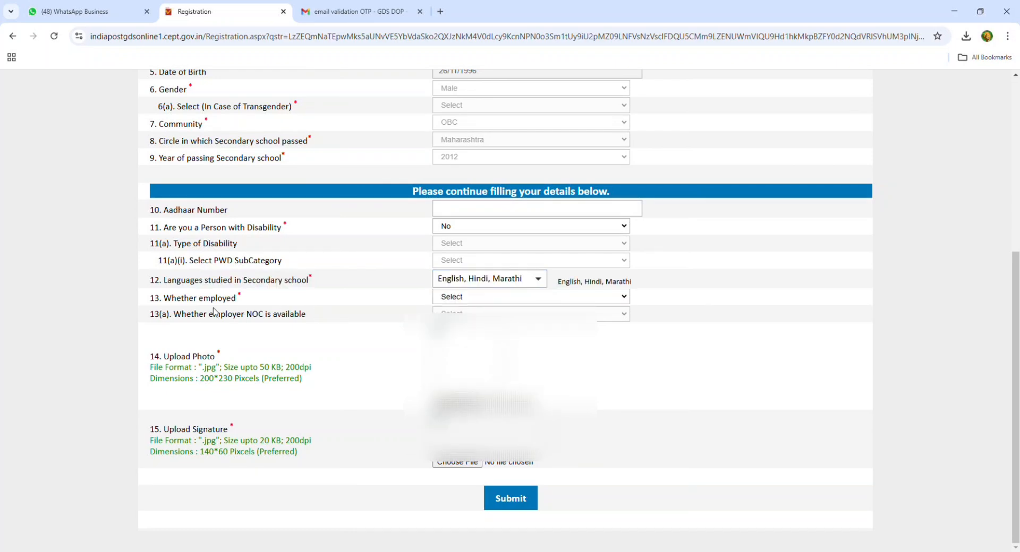
- Answer No to employment and choose a file for the applicant photo
left_click_drag(205, 298, 237, 301)
left_click(457, 329)
left_click_drag(170, 360, 291, 373)
left_click(219, 363)
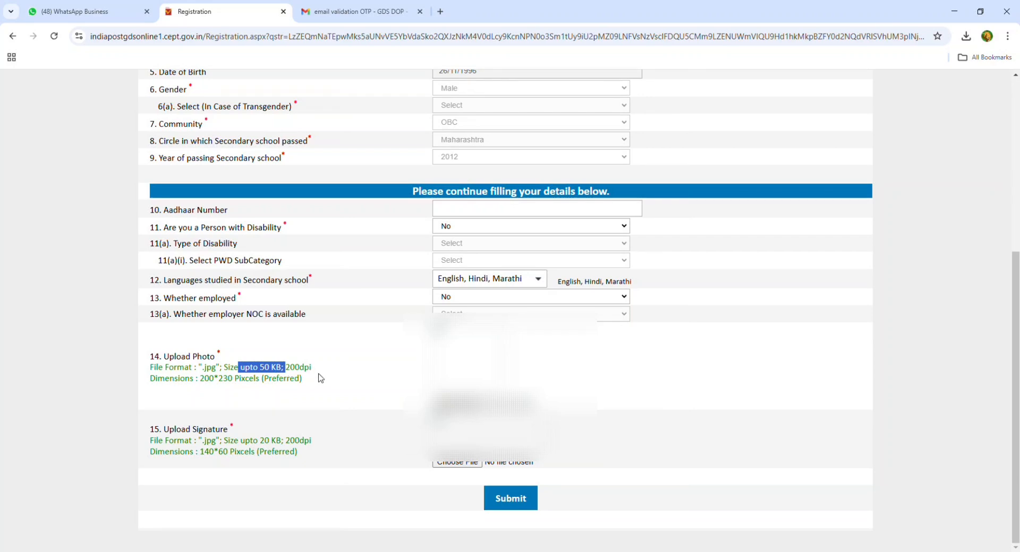
left_click_drag(260, 368, 303, 383)
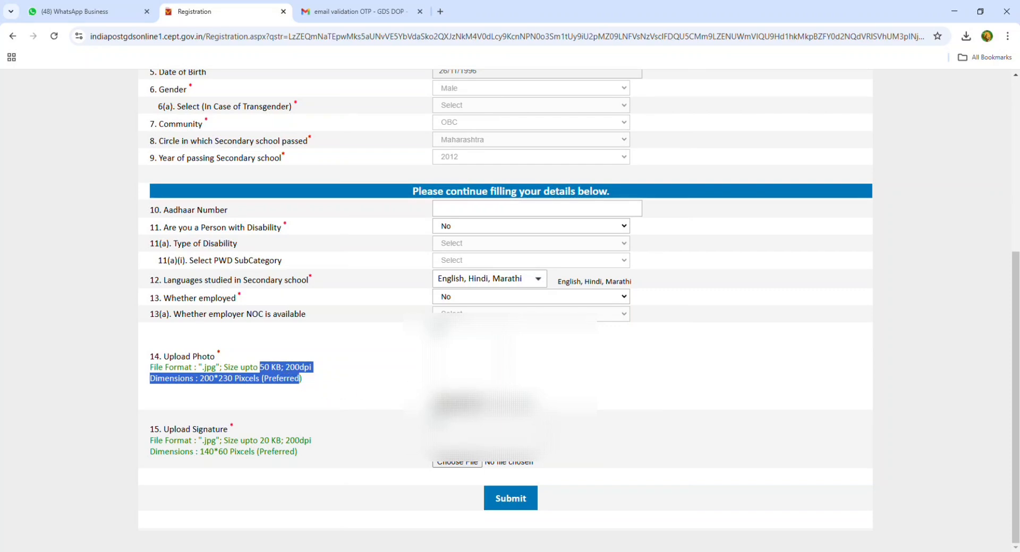
left_click(459, 405)
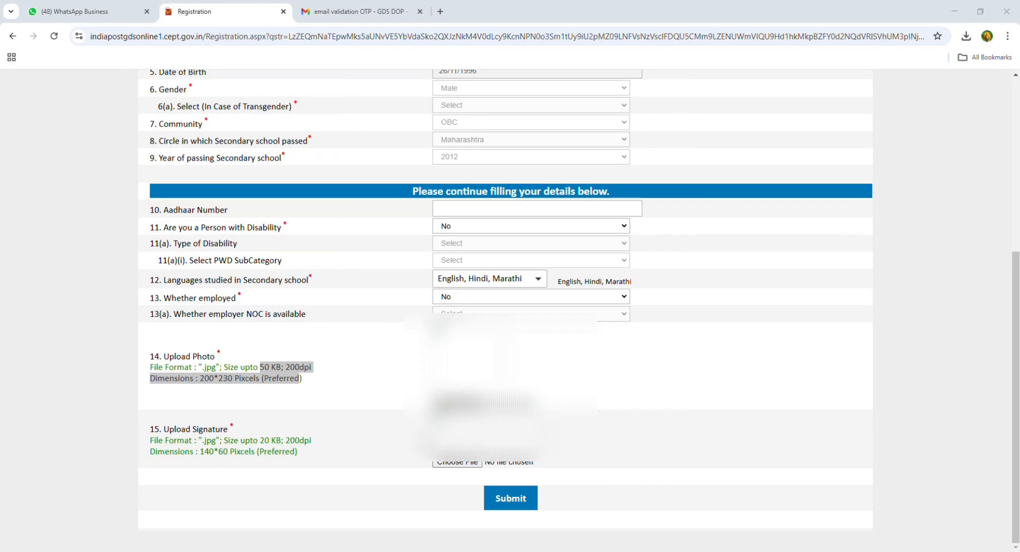
- Pick IMG_0007.jpg as the signature upload file
left_click(455, 464)
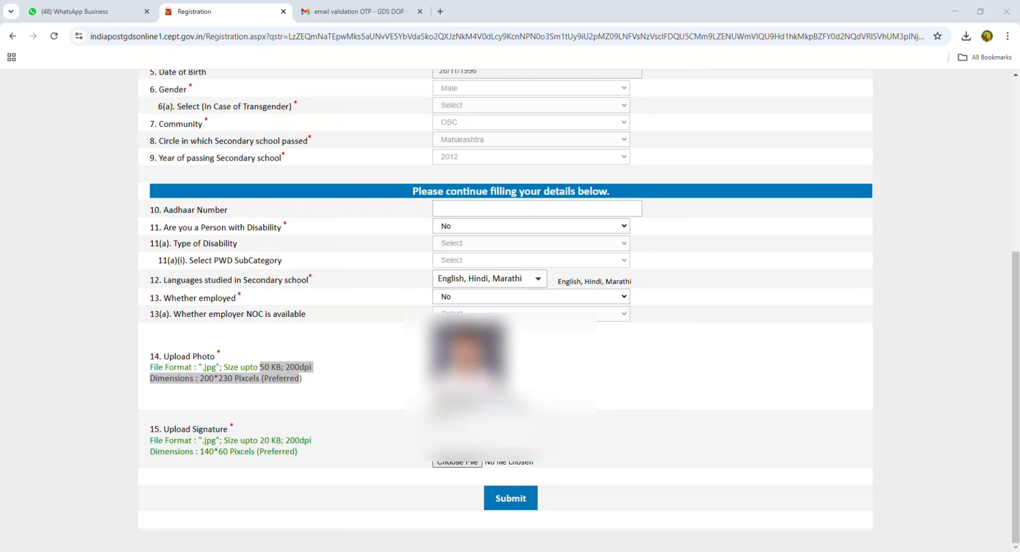
key("Return")
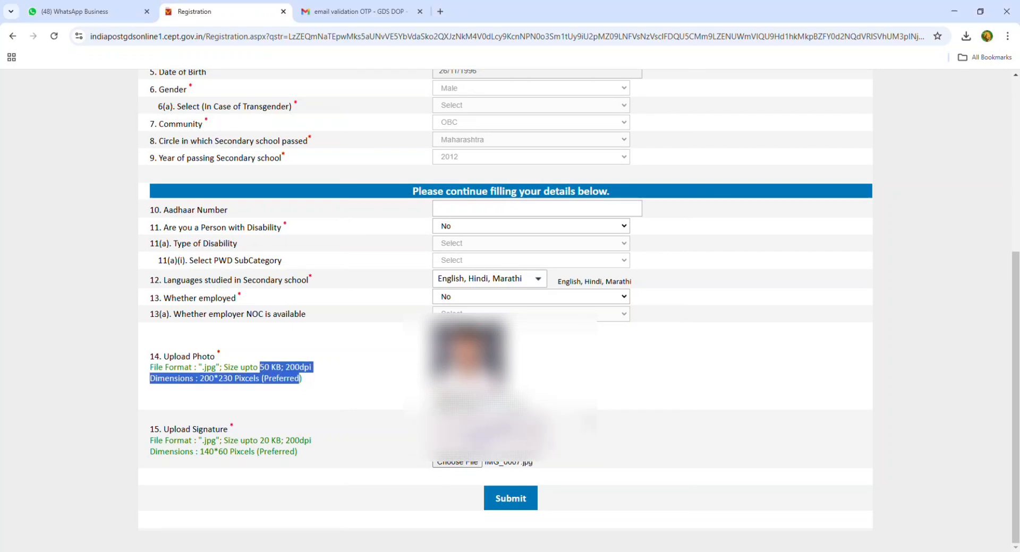
left_click(608, 400)
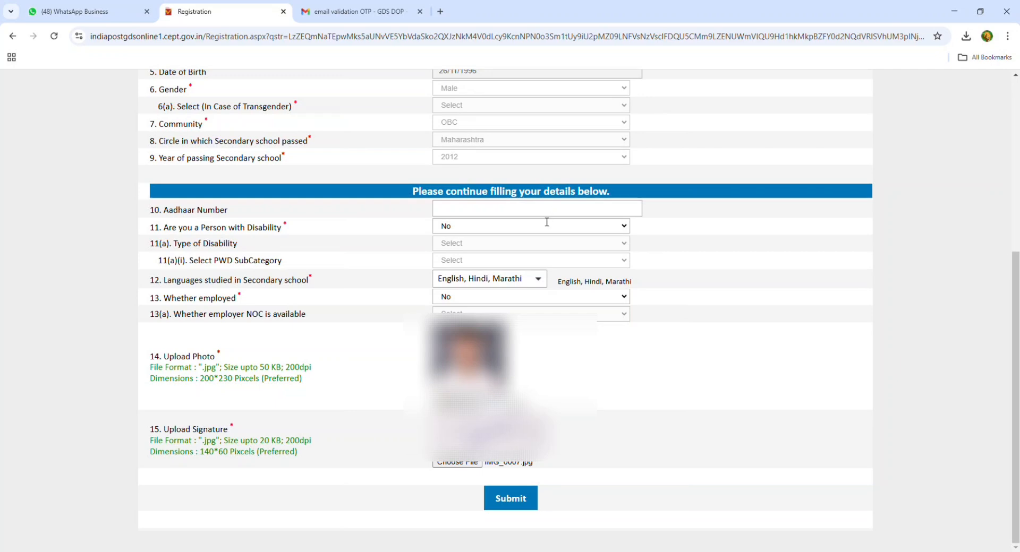
- Review the Registration Details summary, accept the duplicate-registration declaration and submit
left_click(511, 502)
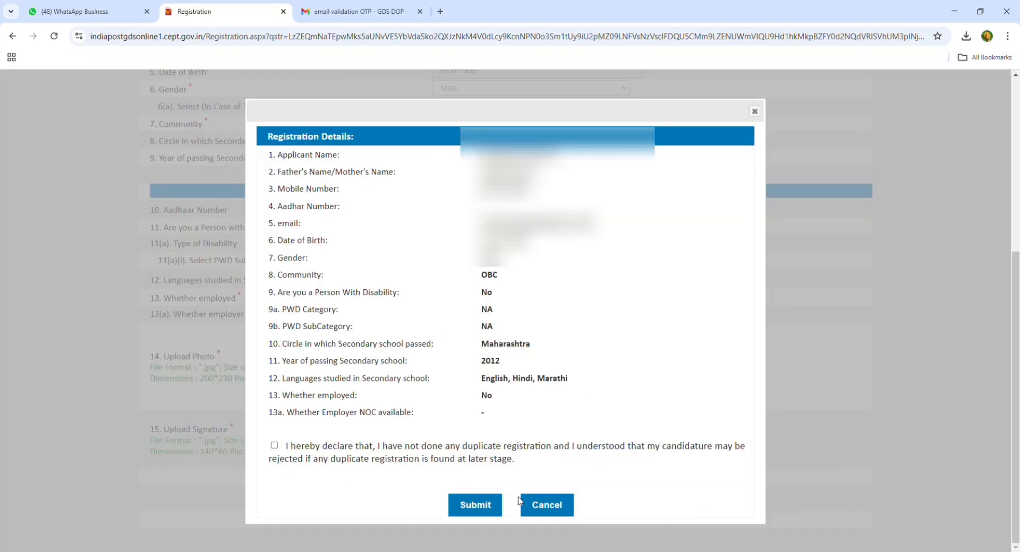
left_click_drag(320, 133, 451, 170)
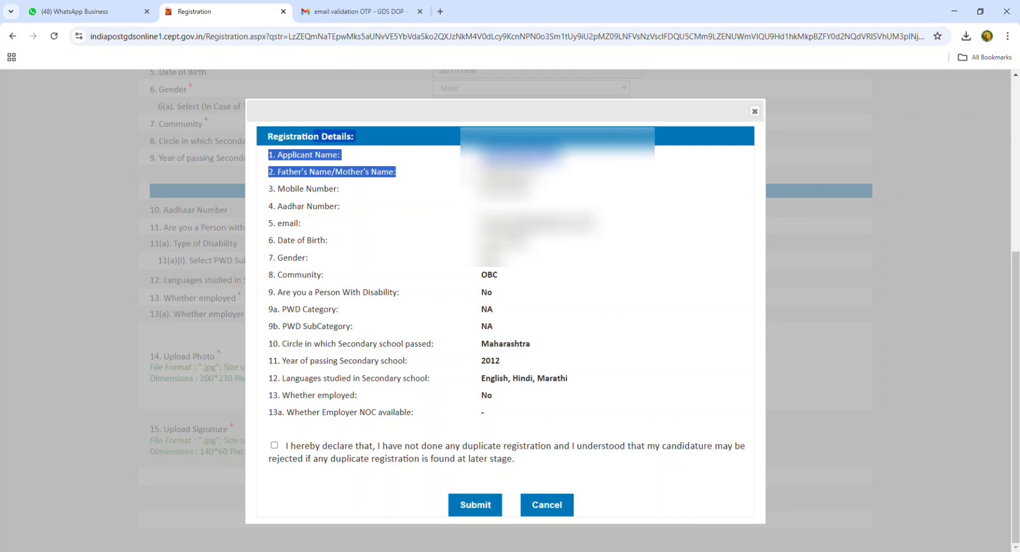
left_click_drag(266, 222, 541, 412)
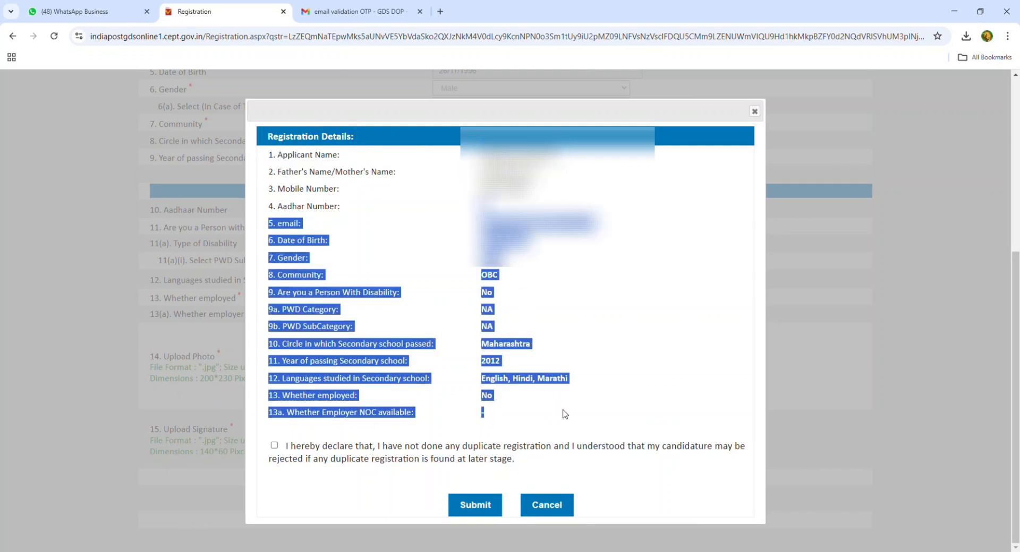
left_click(274, 445)
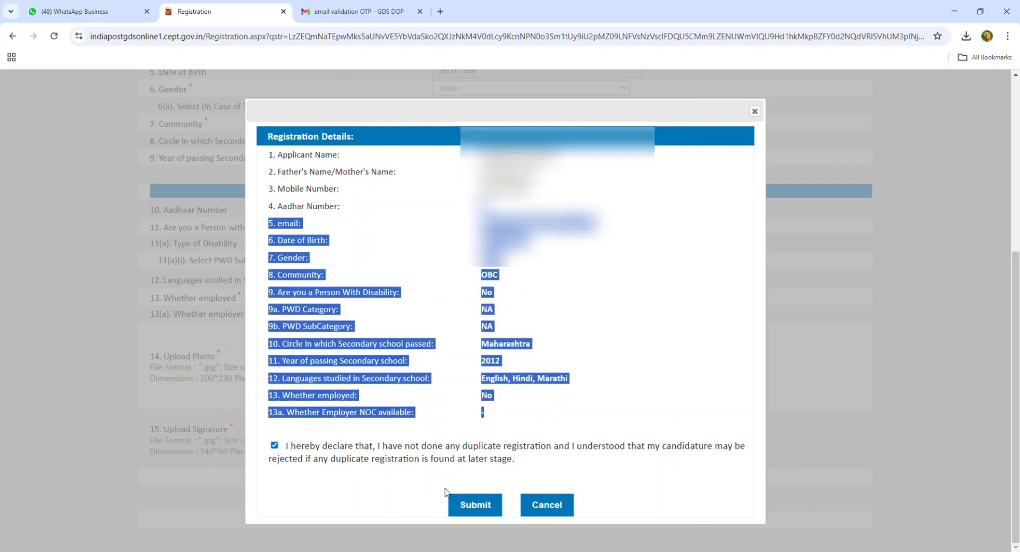
left_click(465, 466)
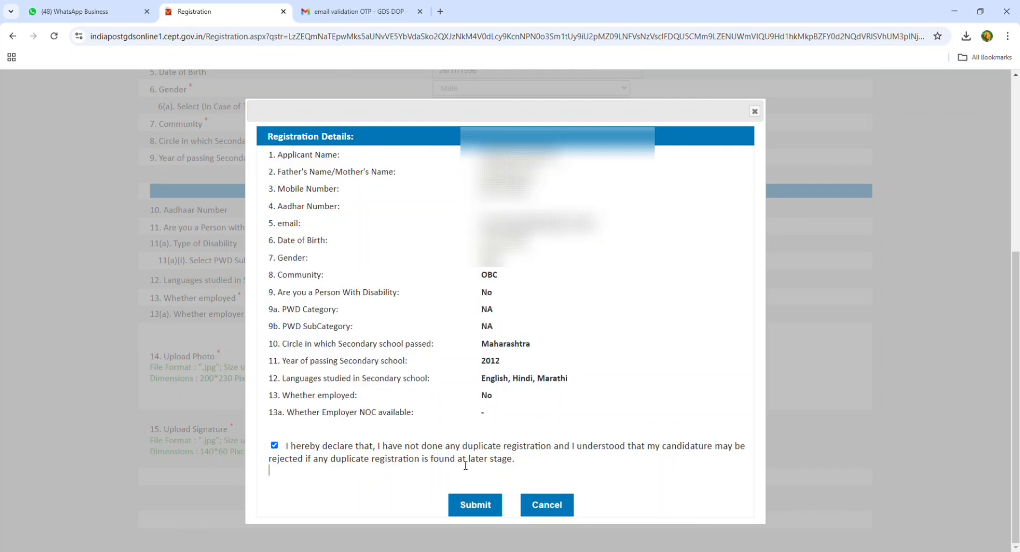
left_click(484, 508)
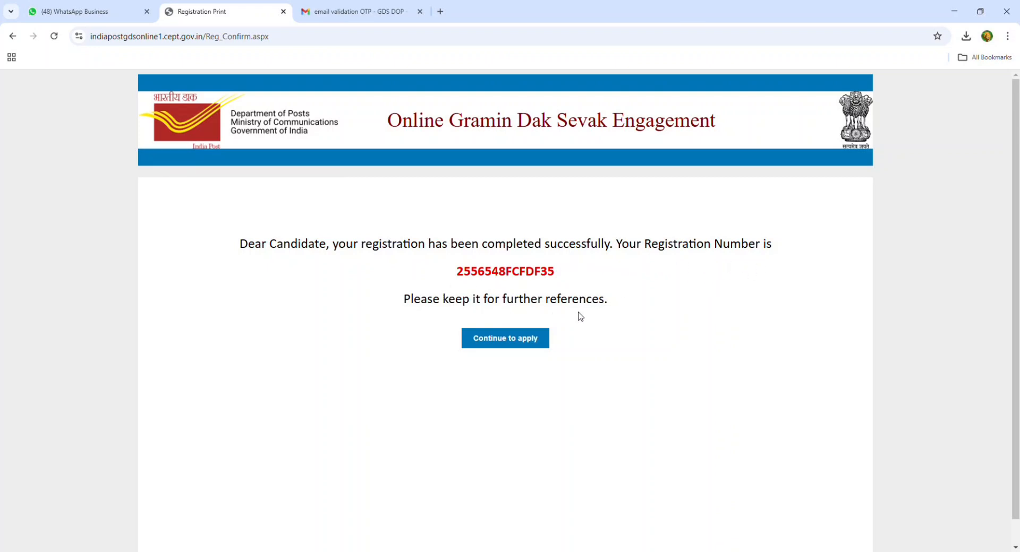
left_click_drag(457, 272, 554, 284)
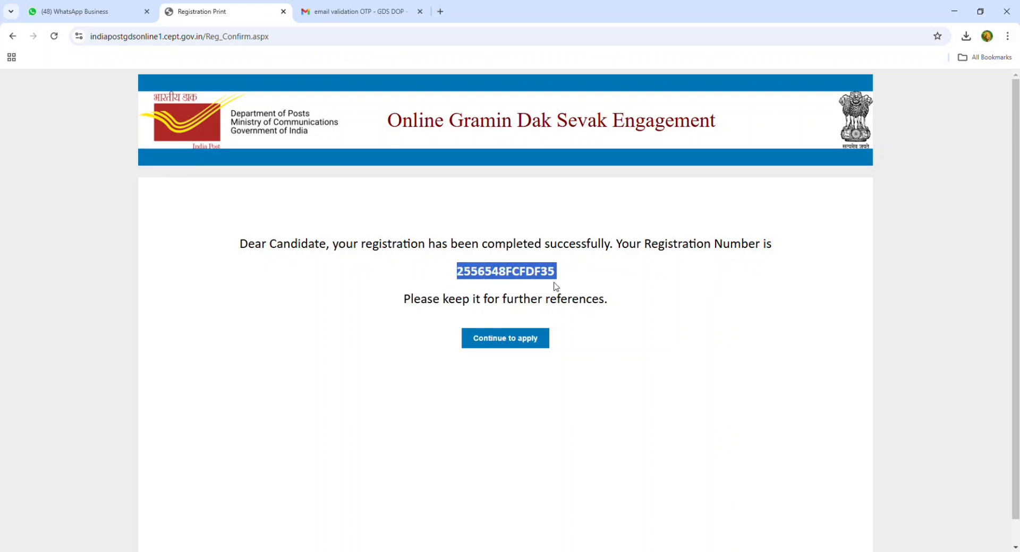
- Apply for the Maharashtra circle and submit verification to get an OTP on the registered mobile
left_click(535, 343)
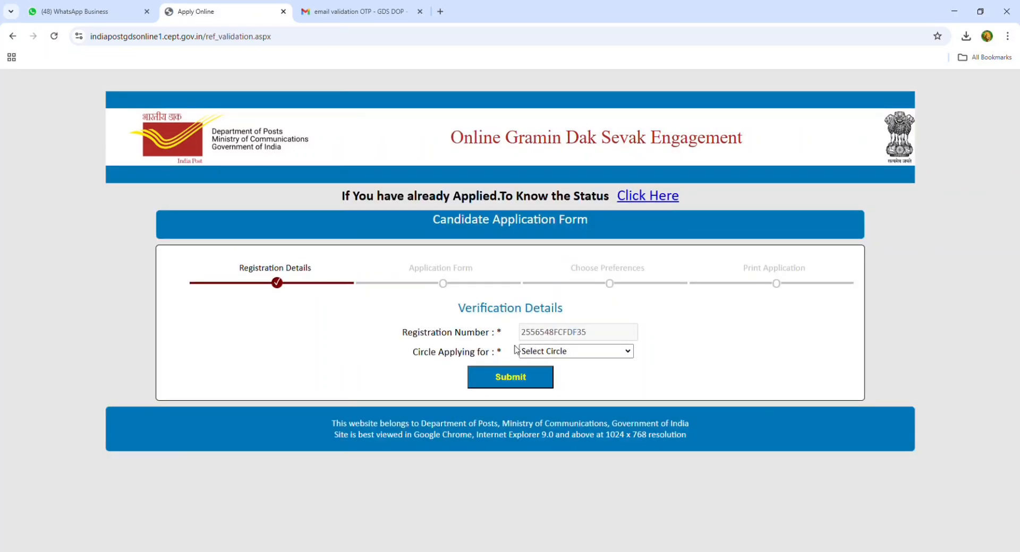
left_click_drag(480, 309, 563, 315)
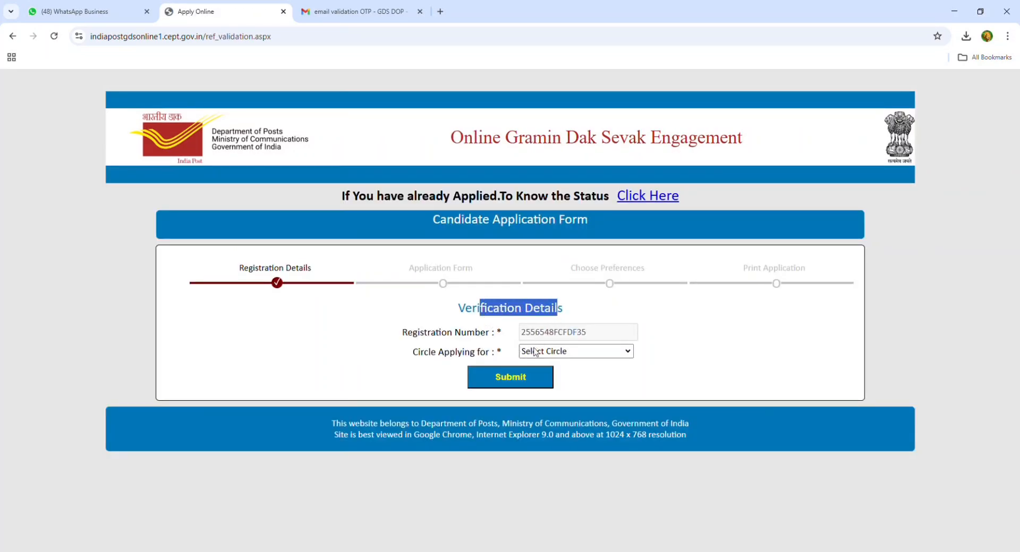
left_click_drag(417, 352, 502, 360)
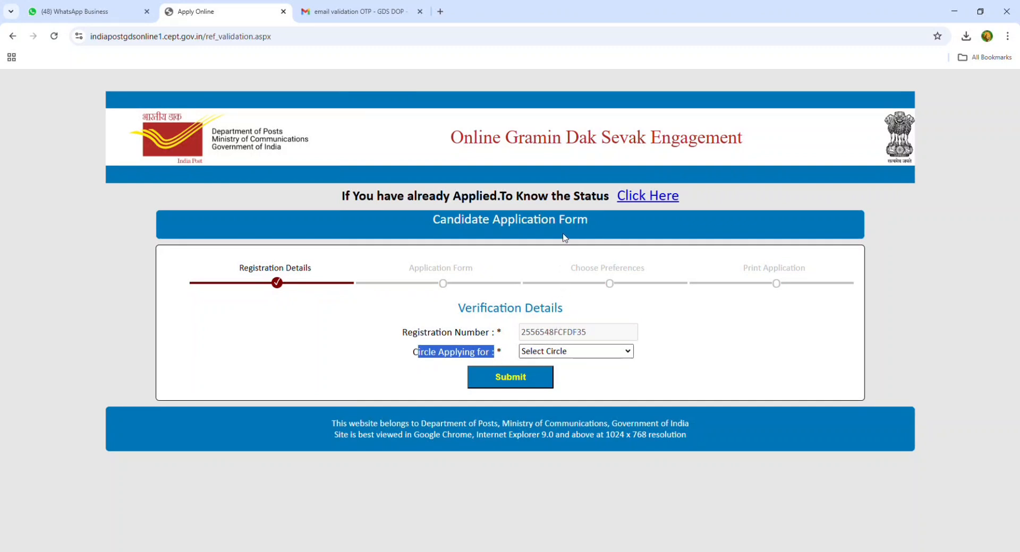
left_click(577, 258)
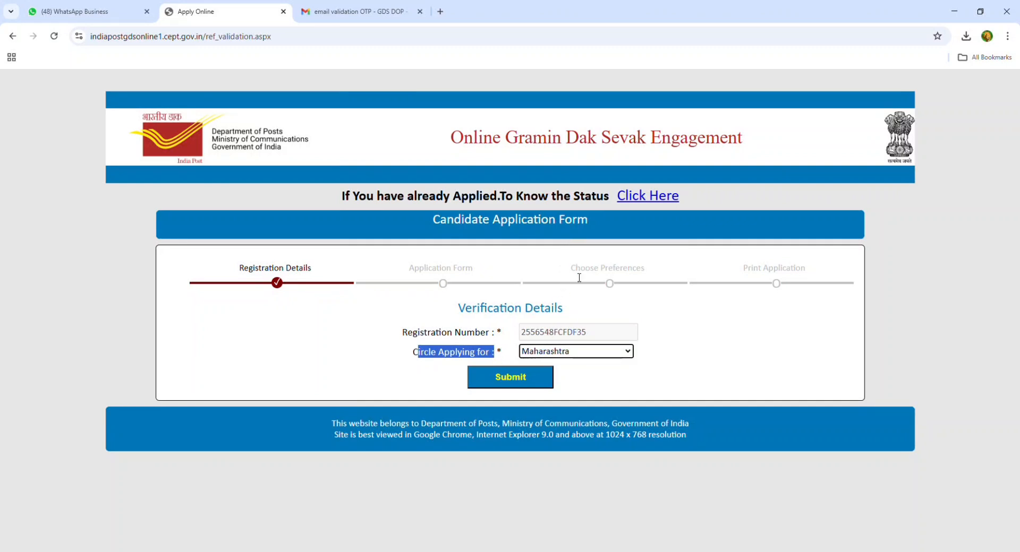
left_click(508, 378)
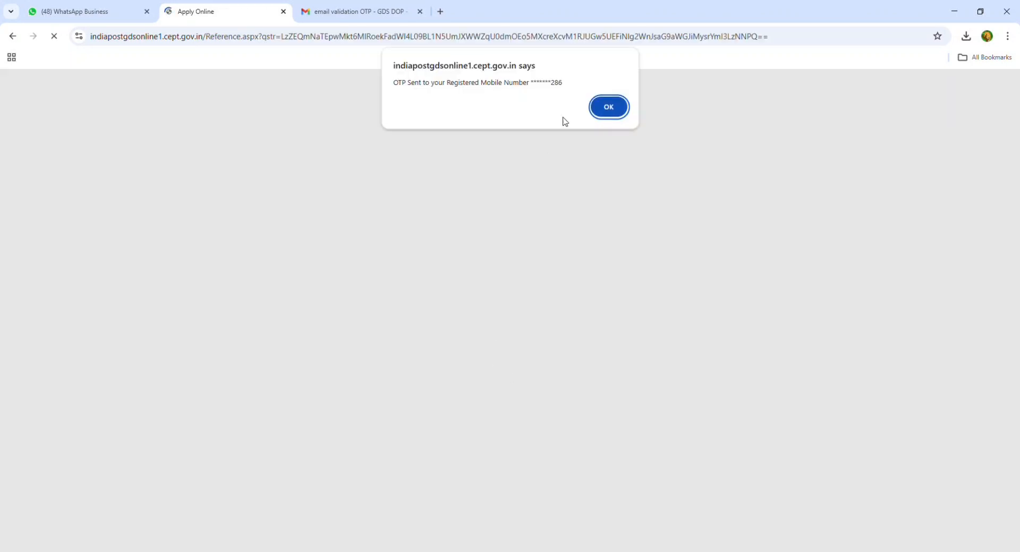
- Enter the emailed OTP and the captcha text P2cCKR to pass verification
left_click(615, 105)
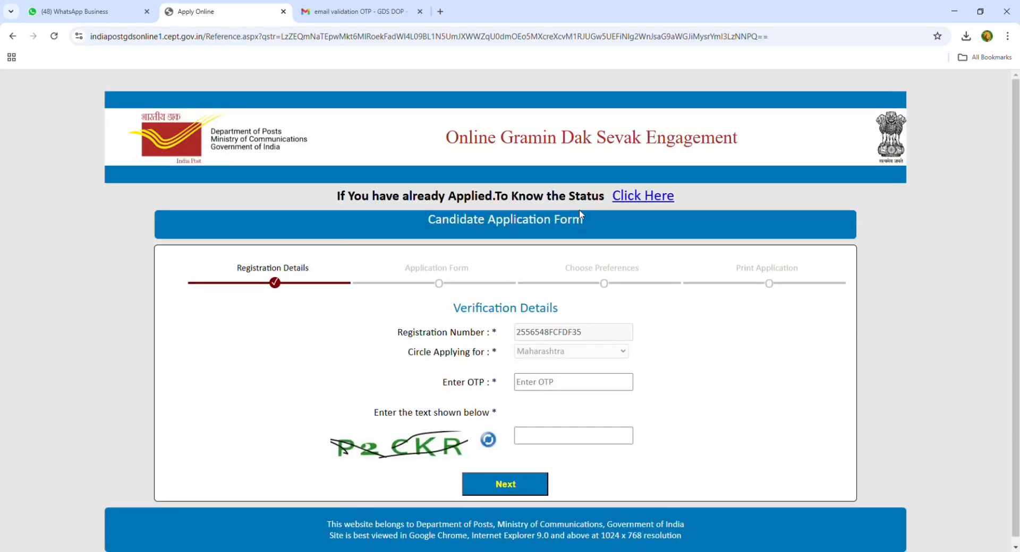
left_click(528, 441)
left_click(537, 387)
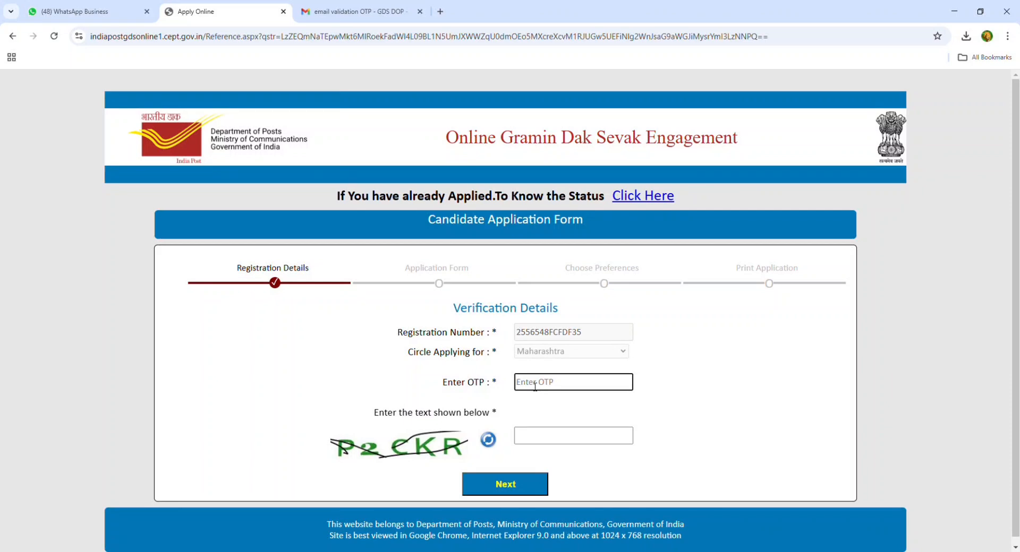
left_click(543, 434)
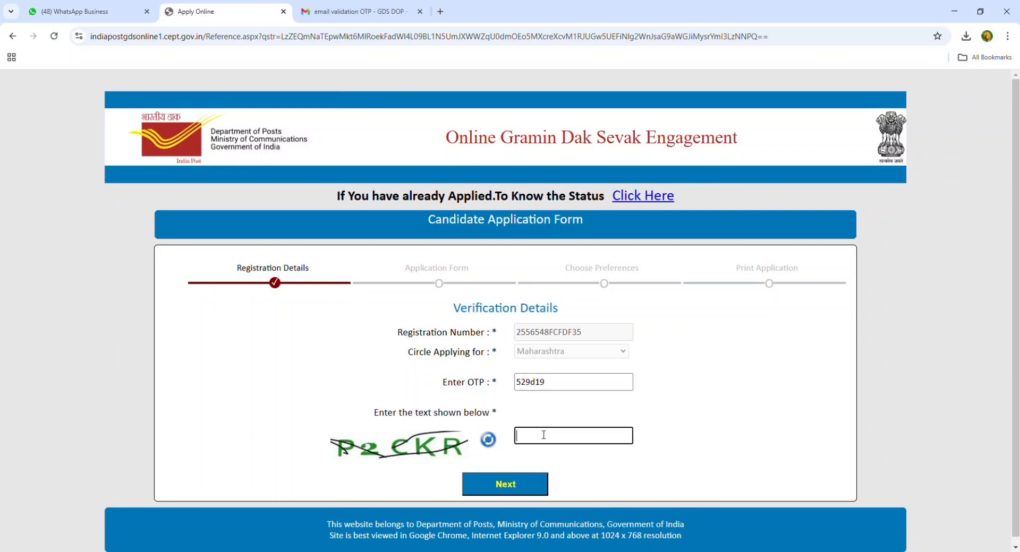
type("P2cCKR")
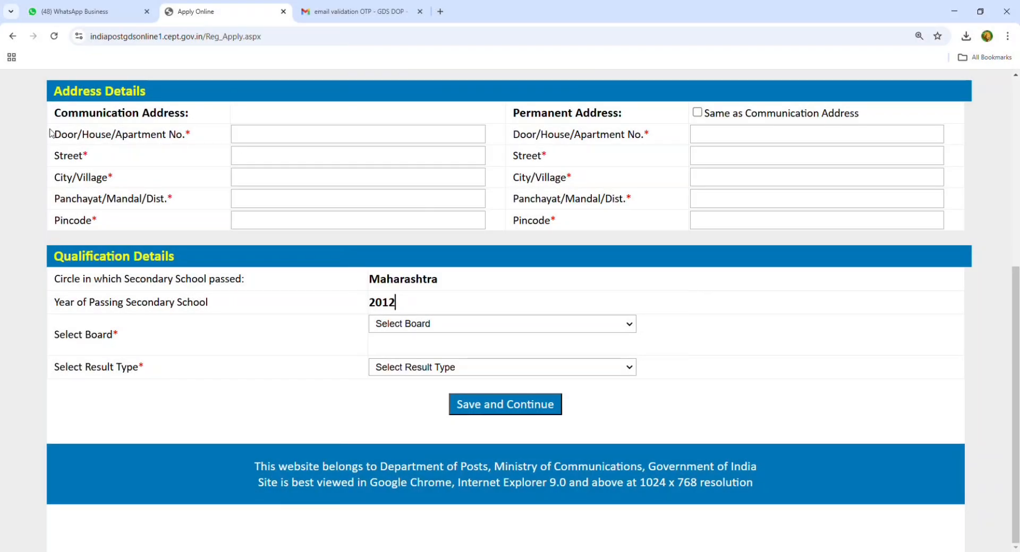
left_click_drag(55, 134, 196, 145)
left_click(273, 138)
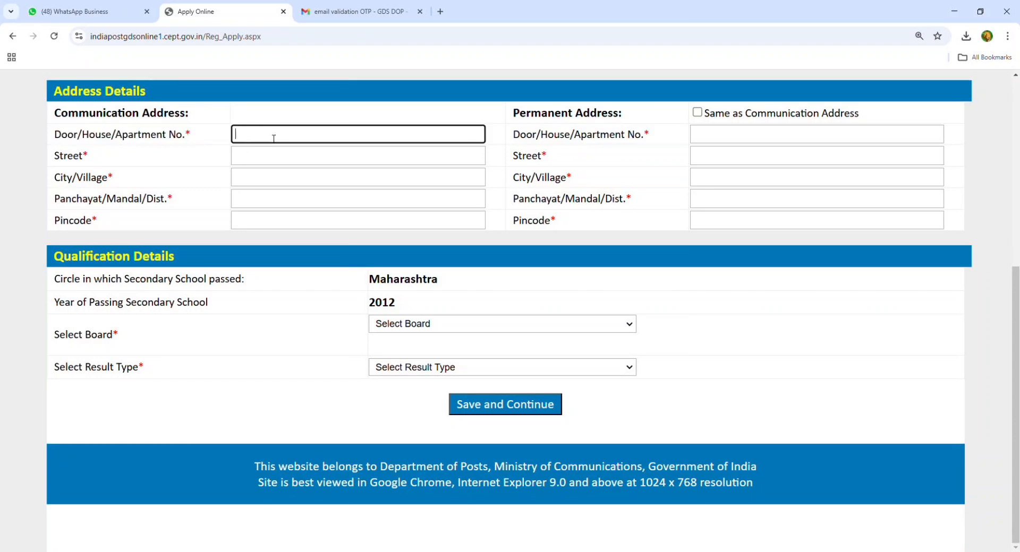
key("Tab")
key("Tab")
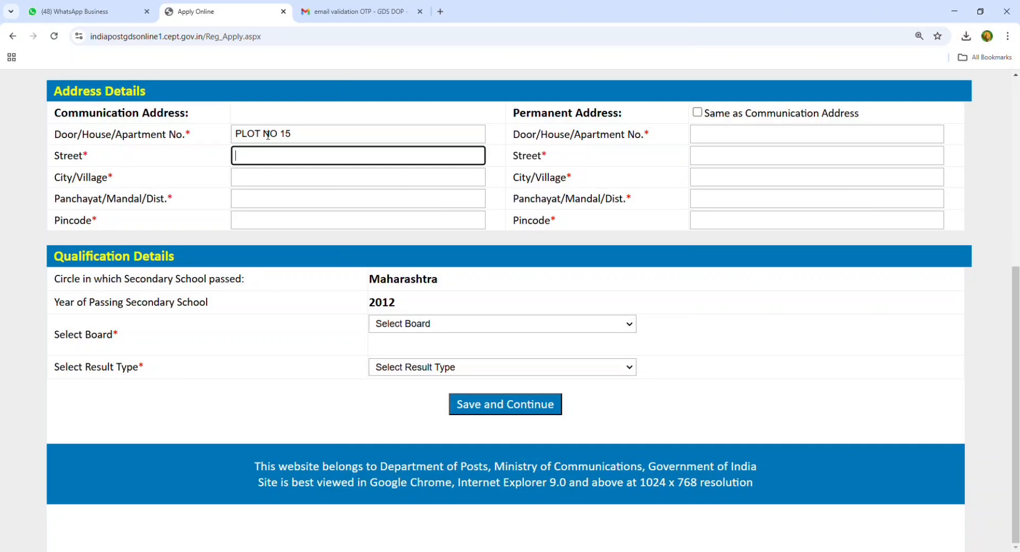
key("Tab")
key("Tab")
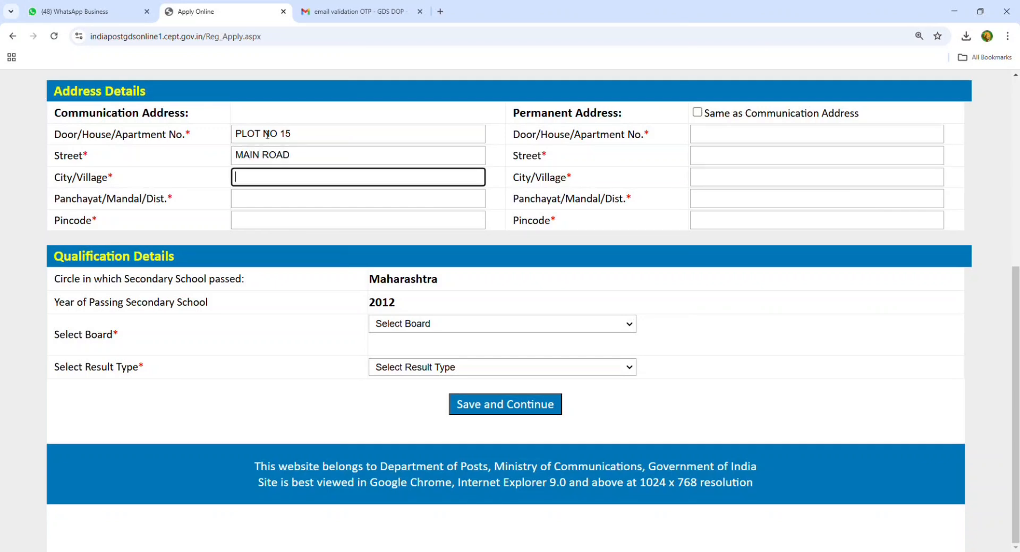
key("Tab")
key("Tab")
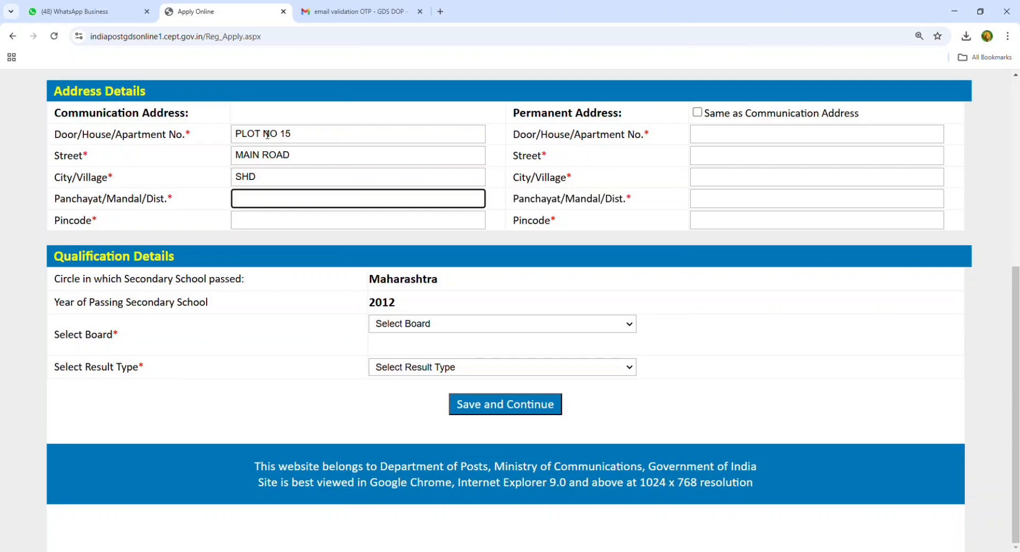
- Tick 'Same as Communication Address' to copy it into the permanent address
left_click_drag(88, 199, 173, 209)
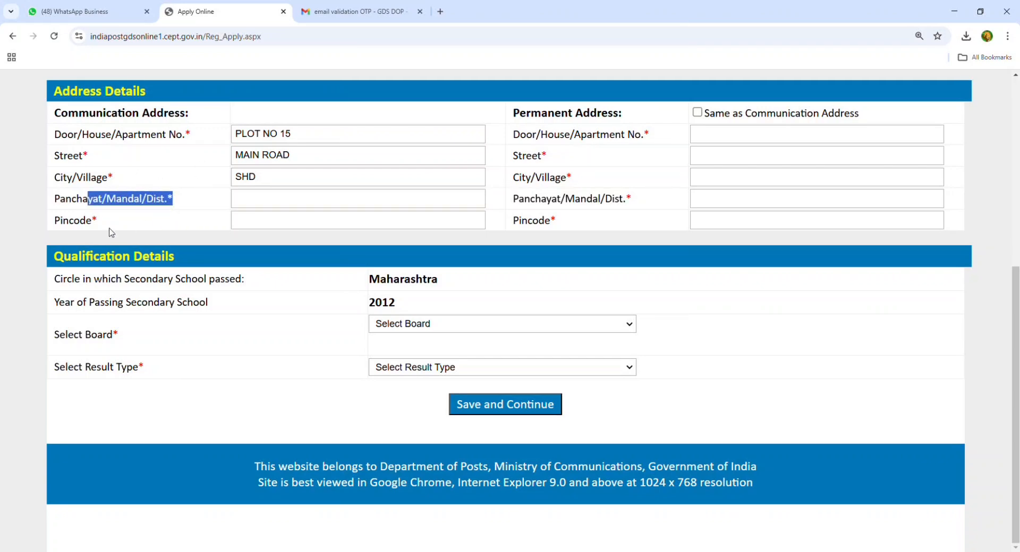
left_click_drag(57, 219, 148, 219)
left_click(242, 220)
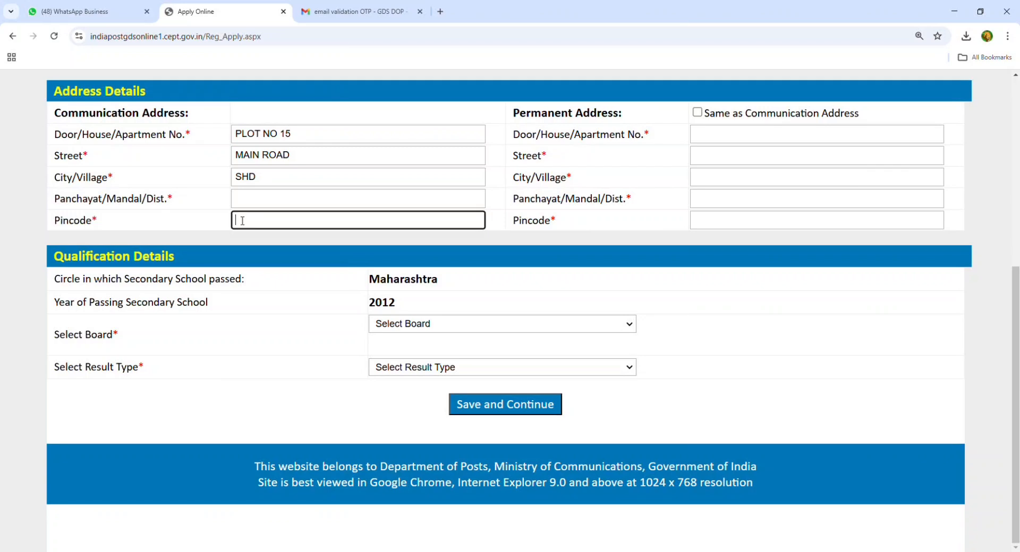
left_click(697, 113)
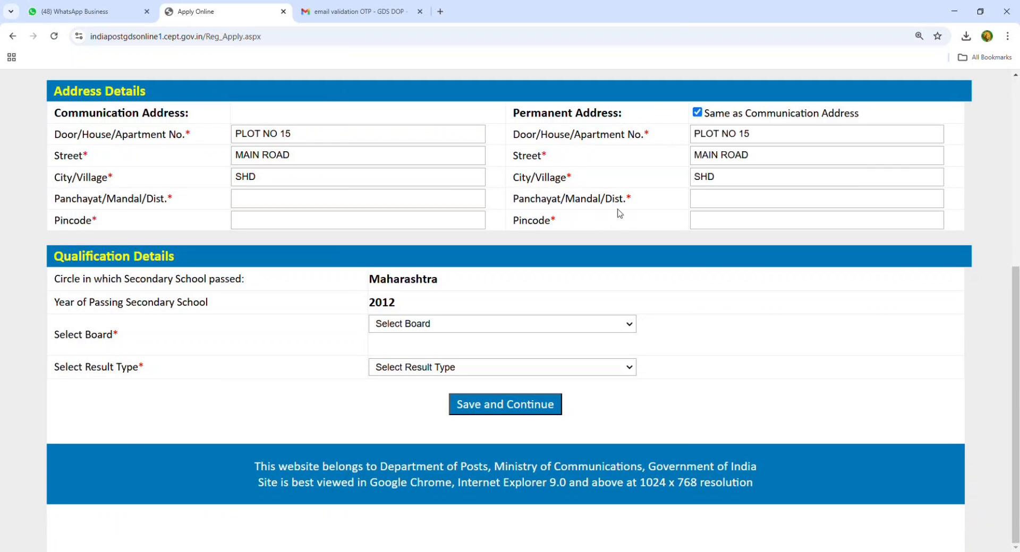
double_click(377, 305)
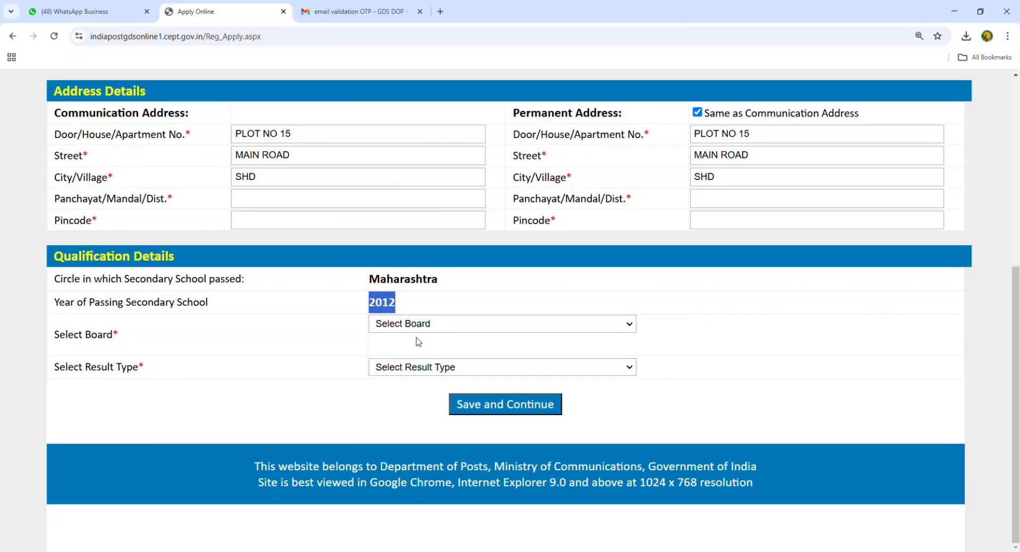
- Select Maharashtra State Board of Secondary and Higher Secondary Education with result type Marks
left_click_drag(55, 302, 209, 314)
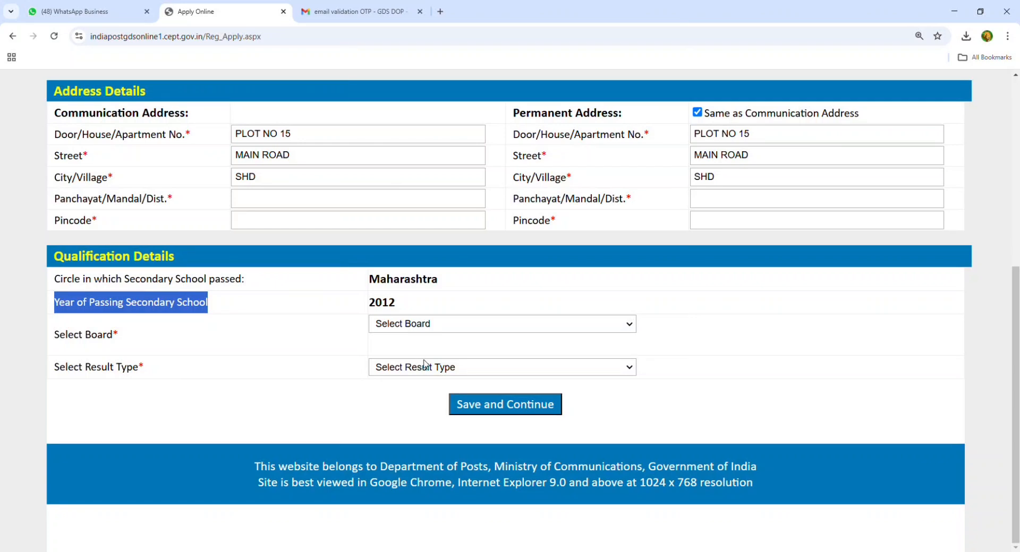
left_click(436, 448)
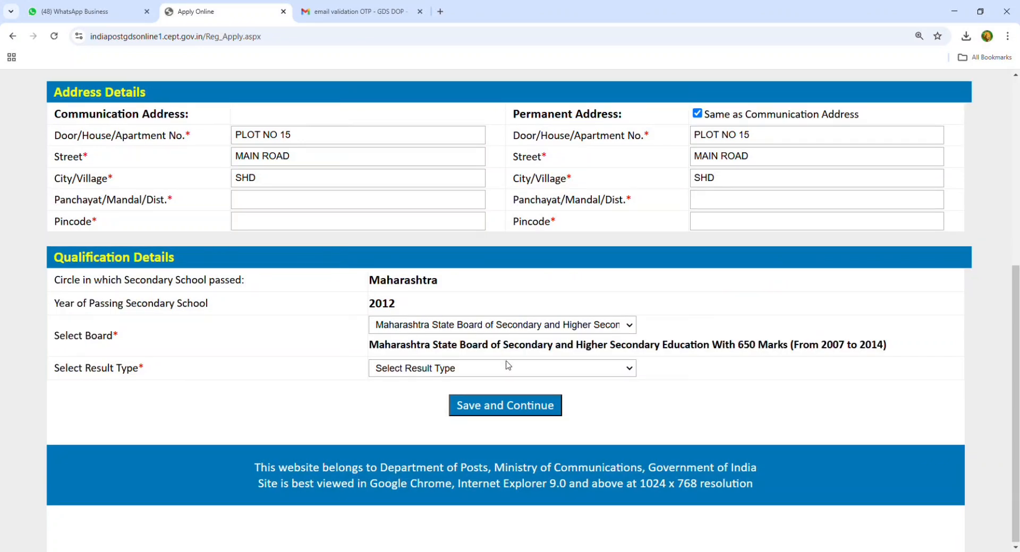
left_click(431, 407)
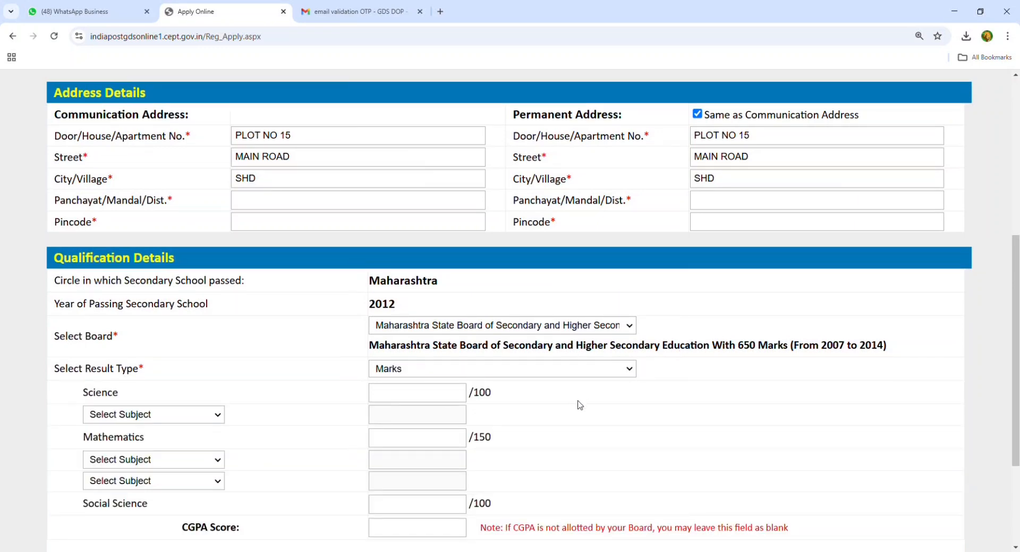
left_click(580, 458)
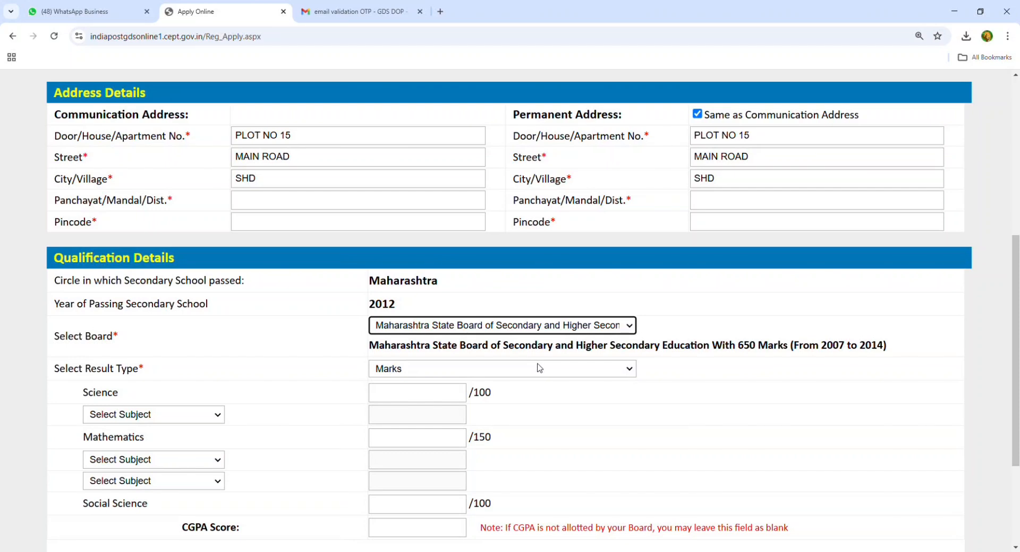
- Enter Science 96 and Mathematics 69, adding Second Language Marathi with its marks
double_click(101, 395)
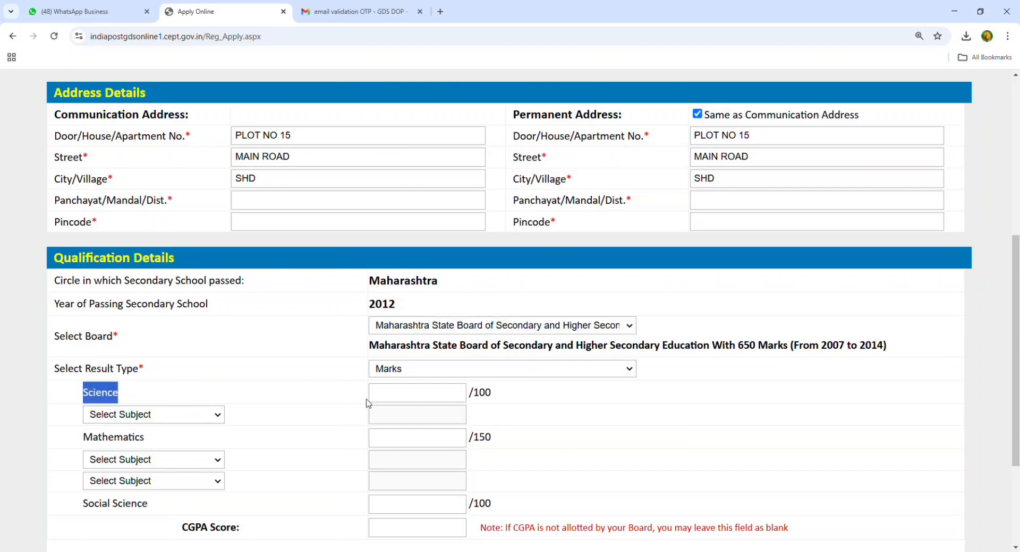
left_click(425, 400)
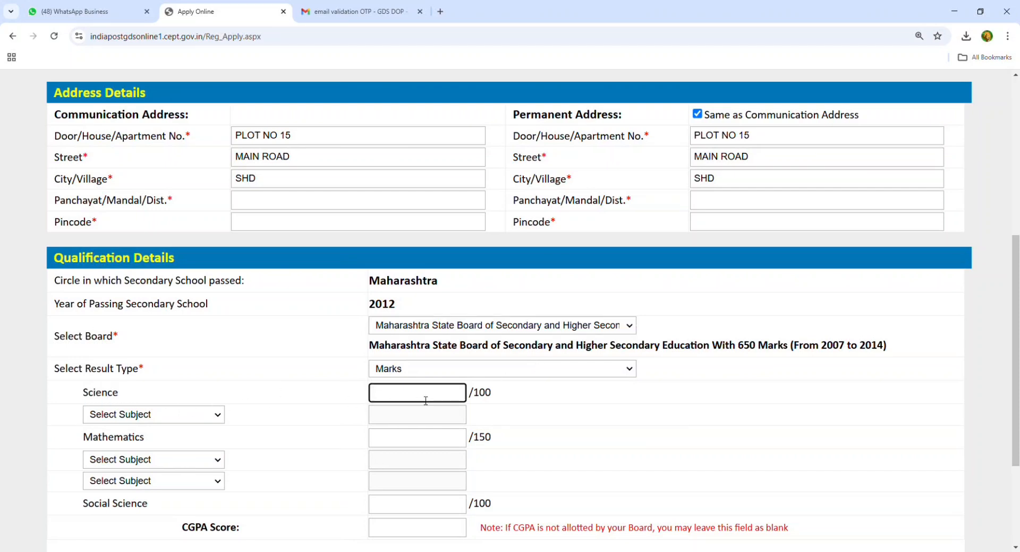
type("96")
left_click(207, 418)
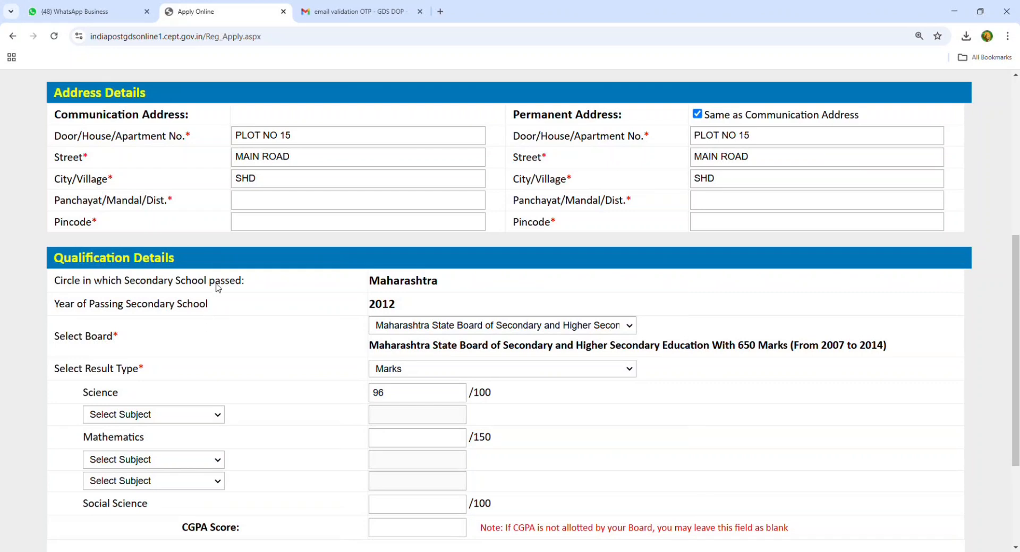
left_click(221, 256)
left_click(402, 420)
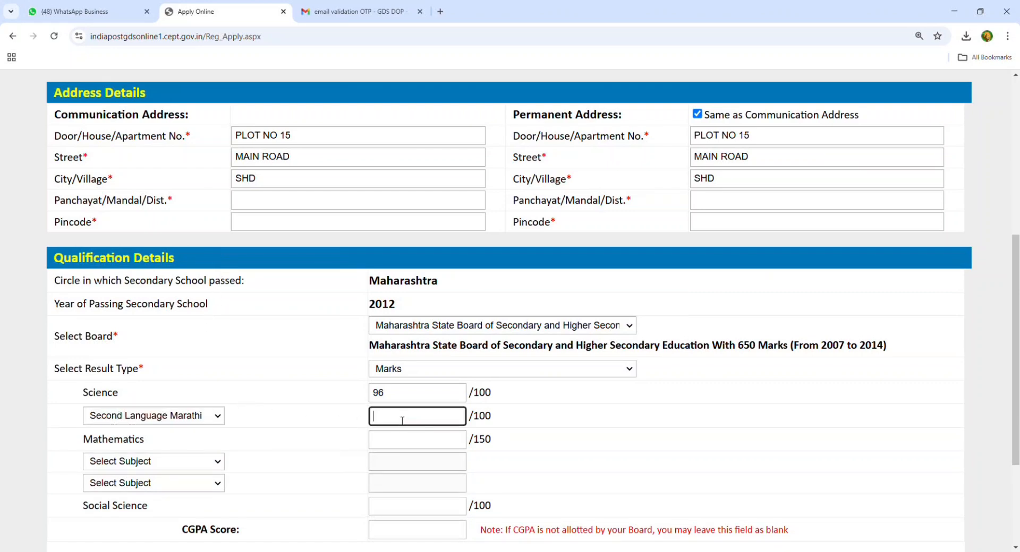
type("68")
double_click(124, 444)
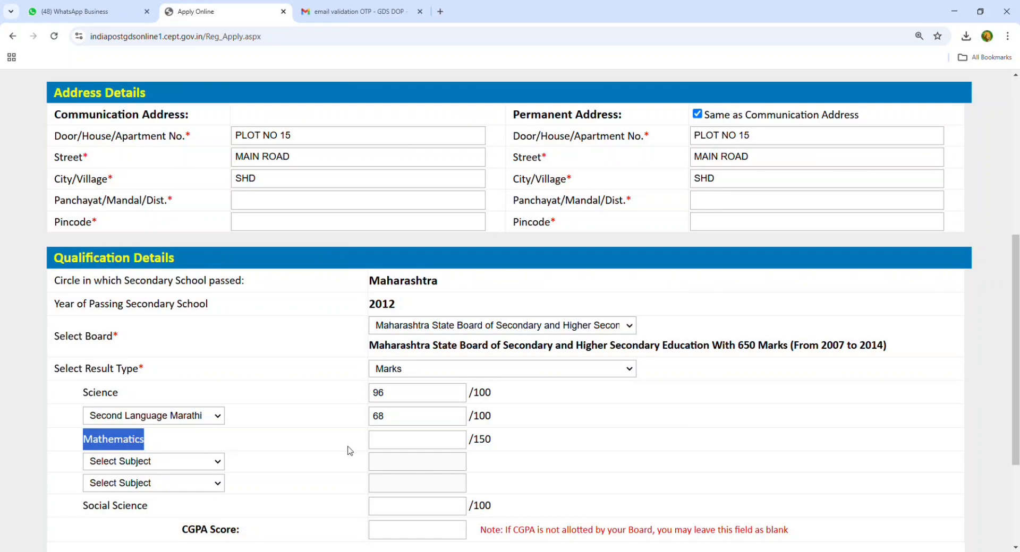
left_click(388, 437)
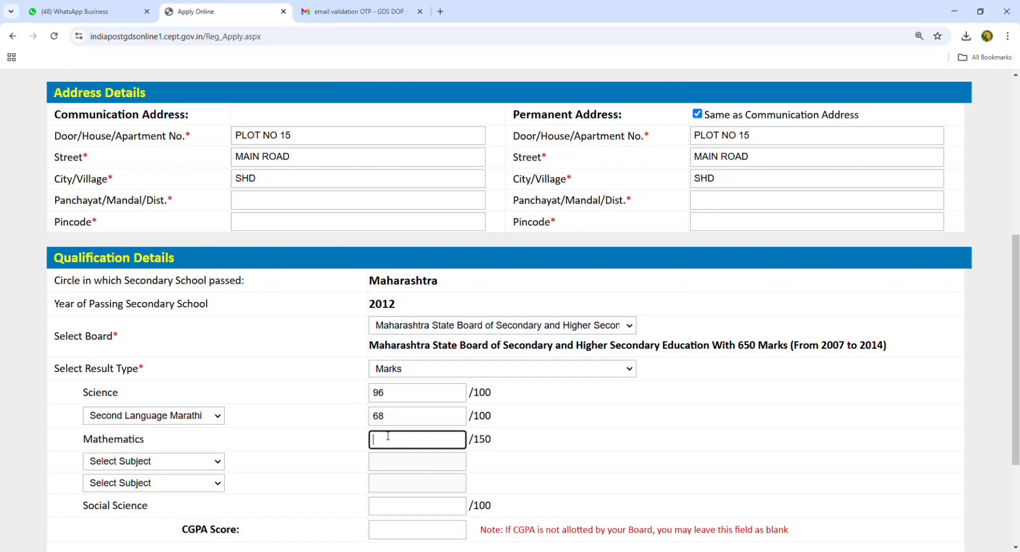
type("50")
key("BackSpace")
key("BackSpace")
type("69")
left_click(520, 473)
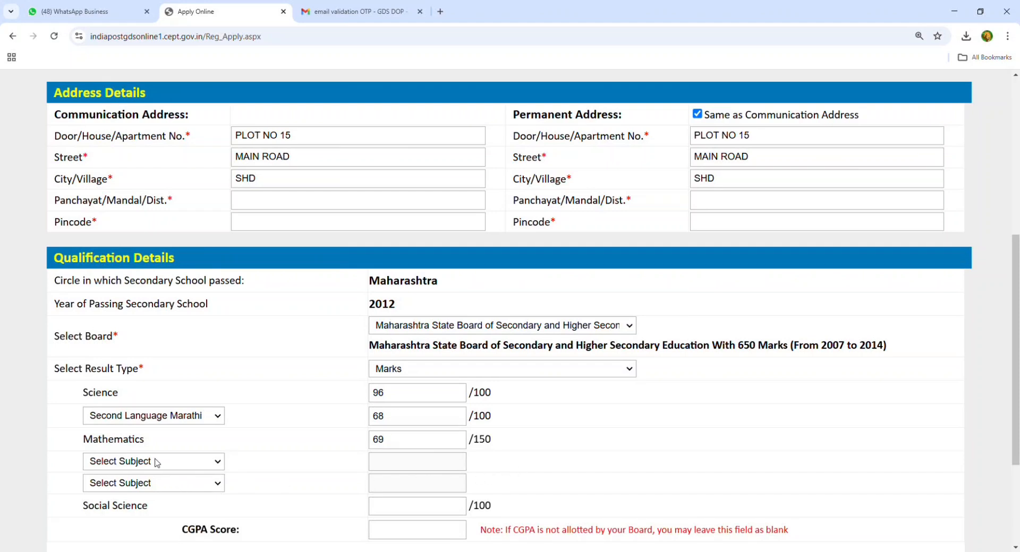
- Switch subjects to First Language Marathi and Second Language Hindi and enter their marks
left_click(175, 370)
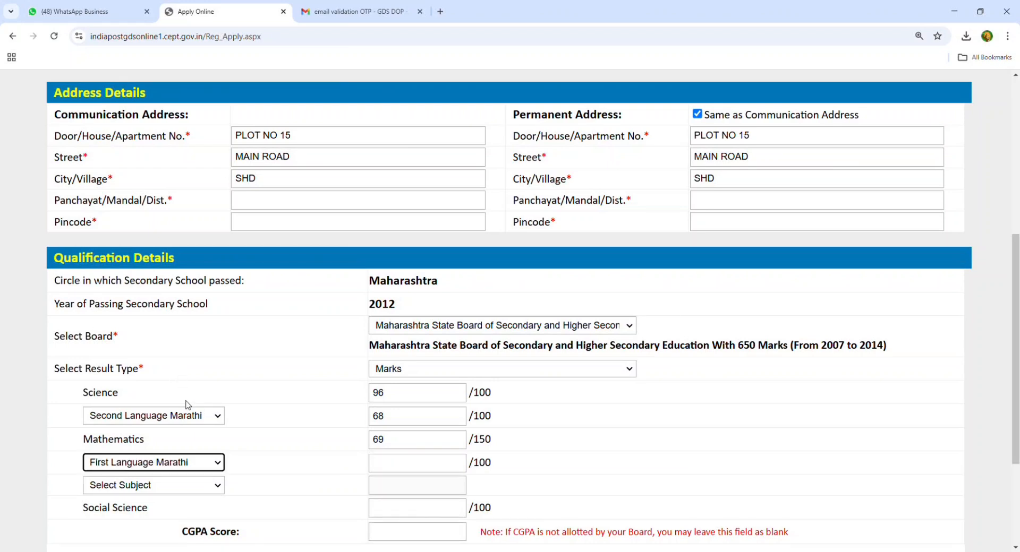
left_click(196, 420)
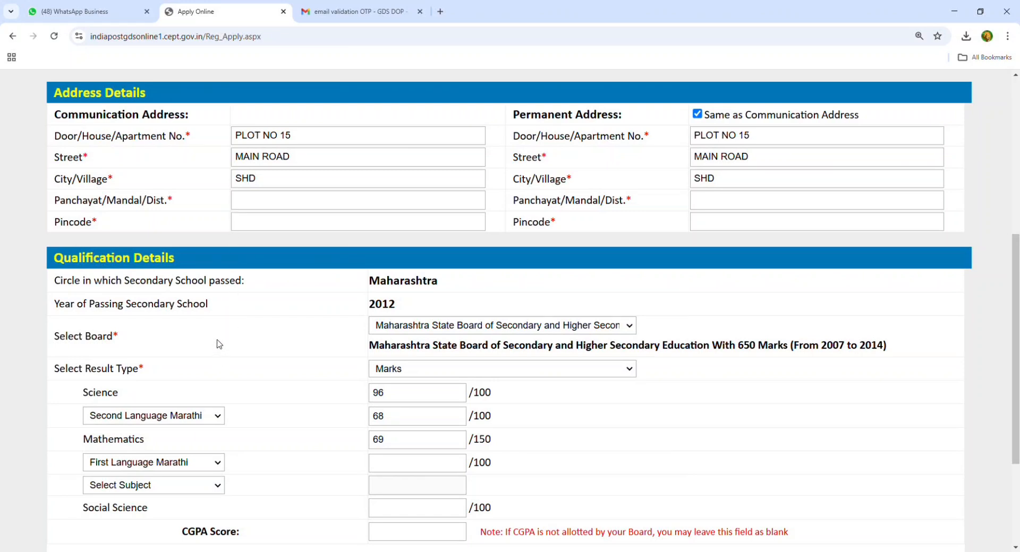
left_click(242, 180)
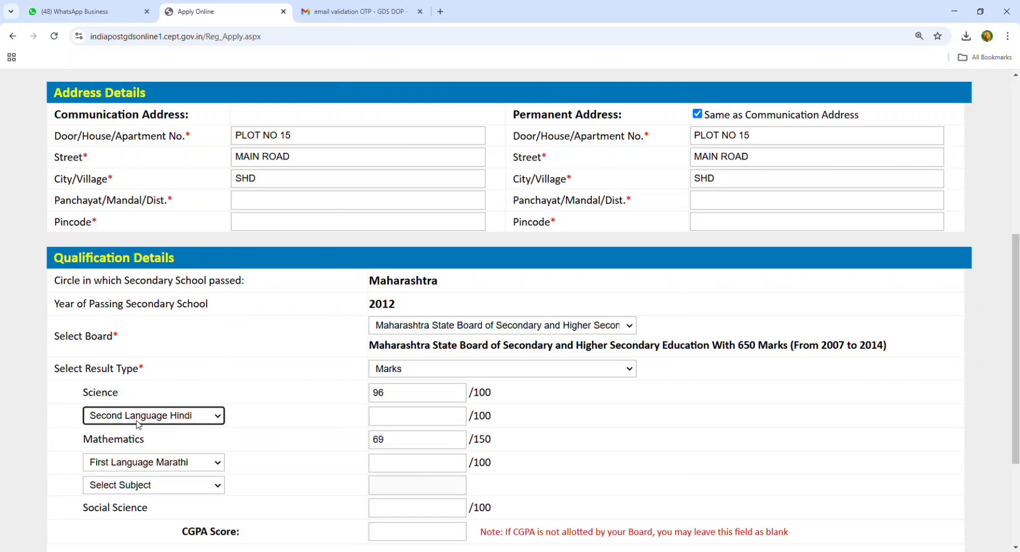
left_click(387, 417)
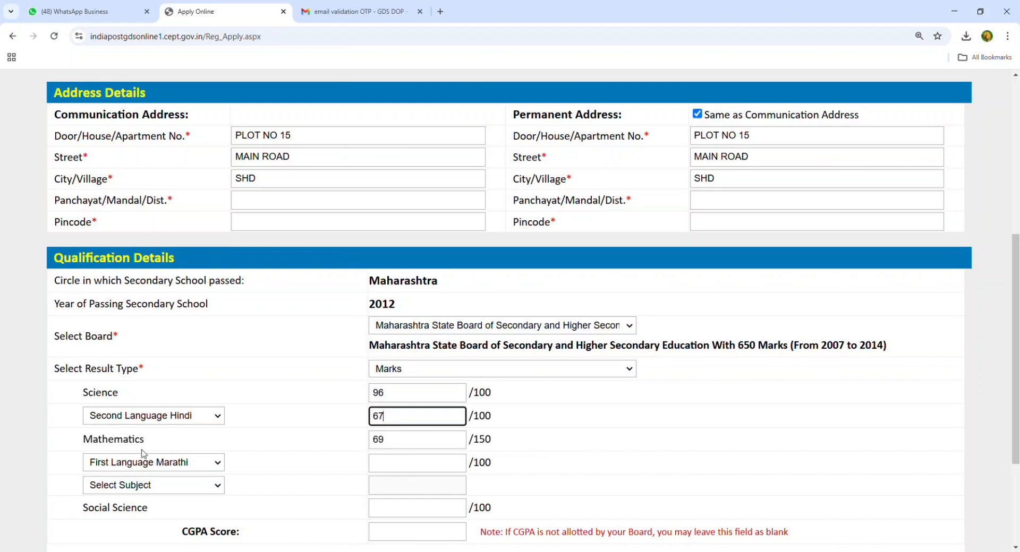
double_click(118, 442)
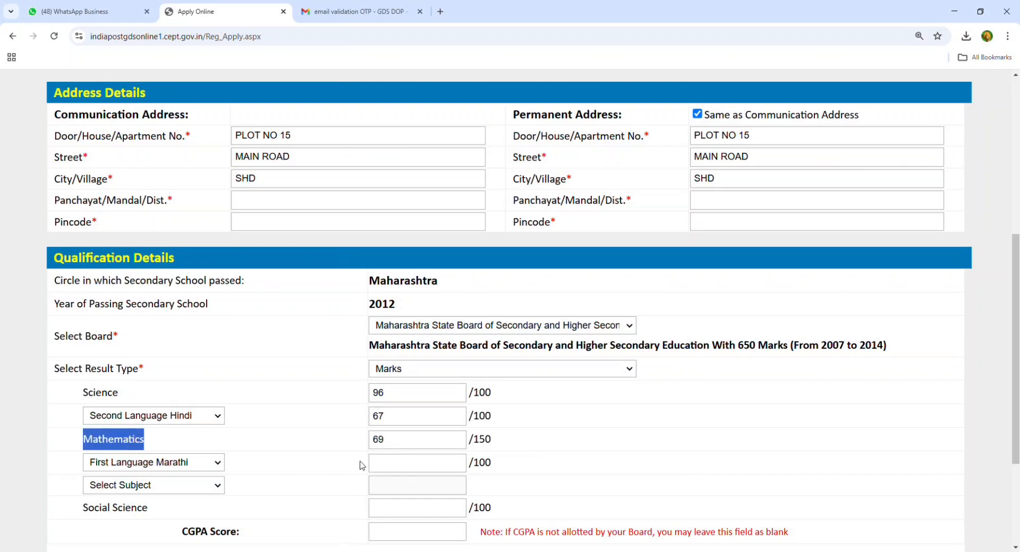
left_click(393, 465)
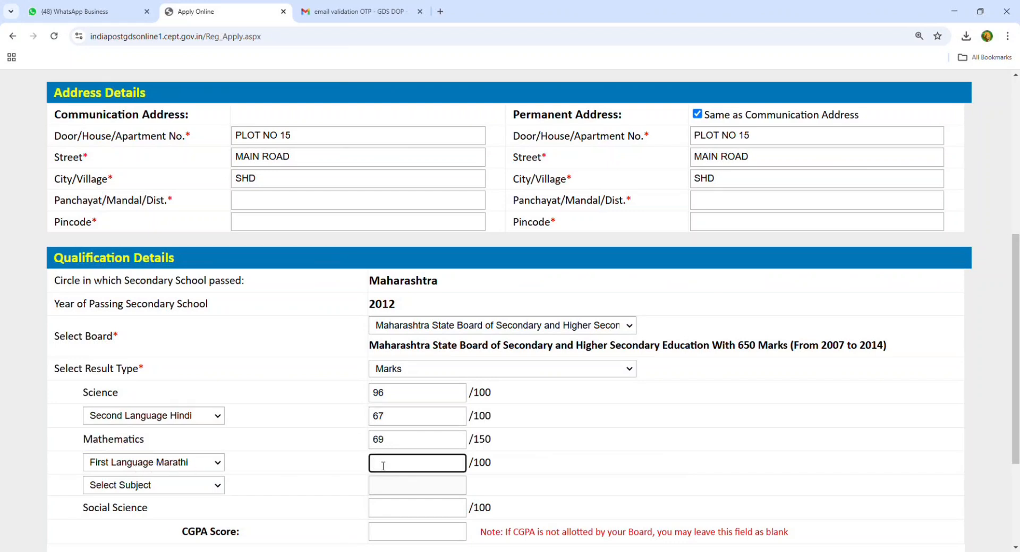
type("69")
- Add Third Language English with 66 marks and enter Social Science 92
scroll(365, 478, "down", 2)
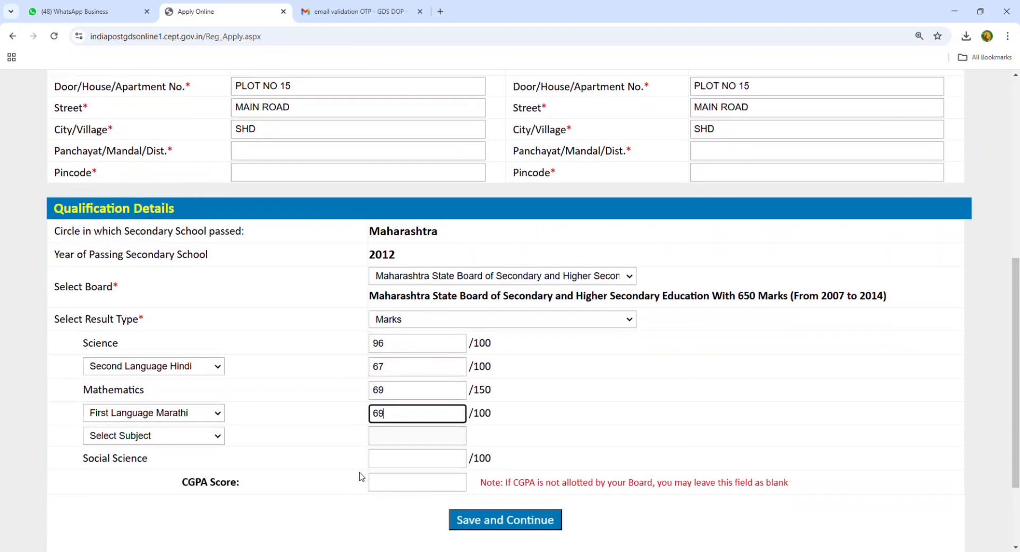
left_click(140, 414)
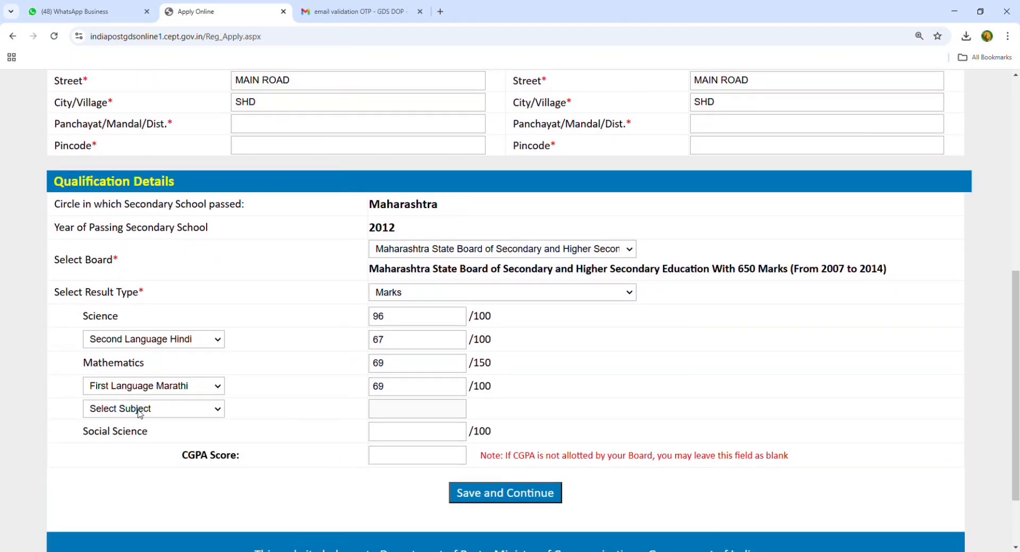
left_click(204, 184)
left_click(406, 419)
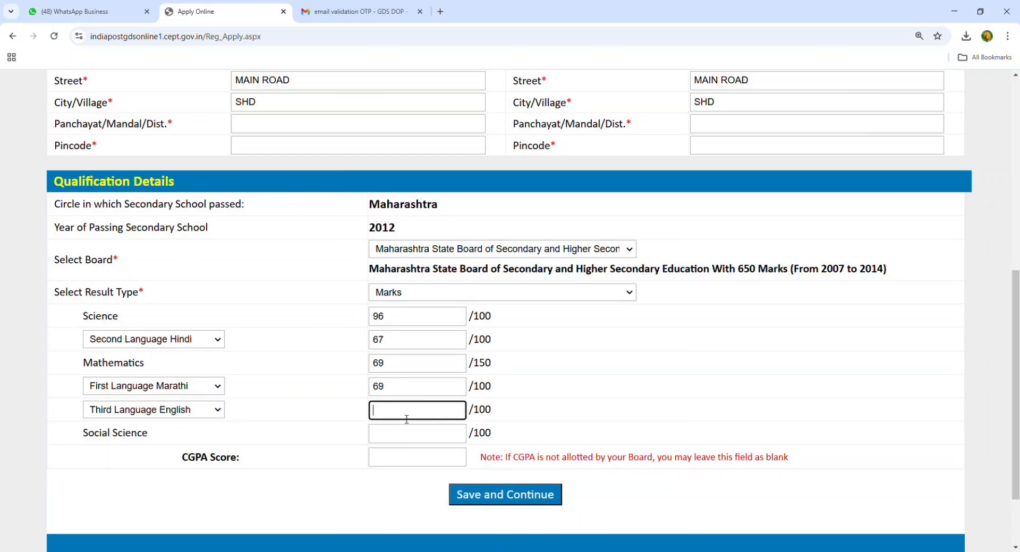
left_click(422, 437)
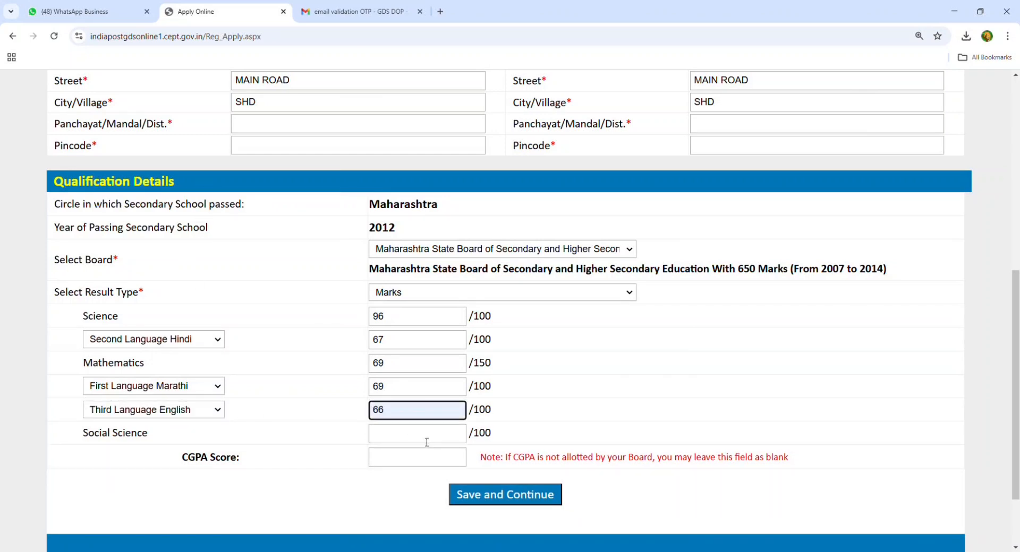
left_click(426, 442)
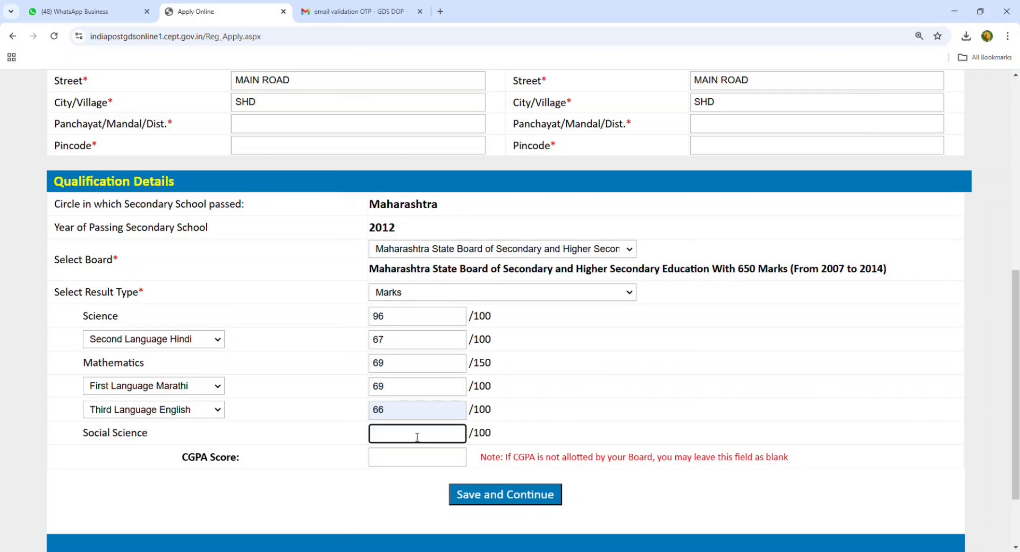
type("92")
left_click(94, 451)
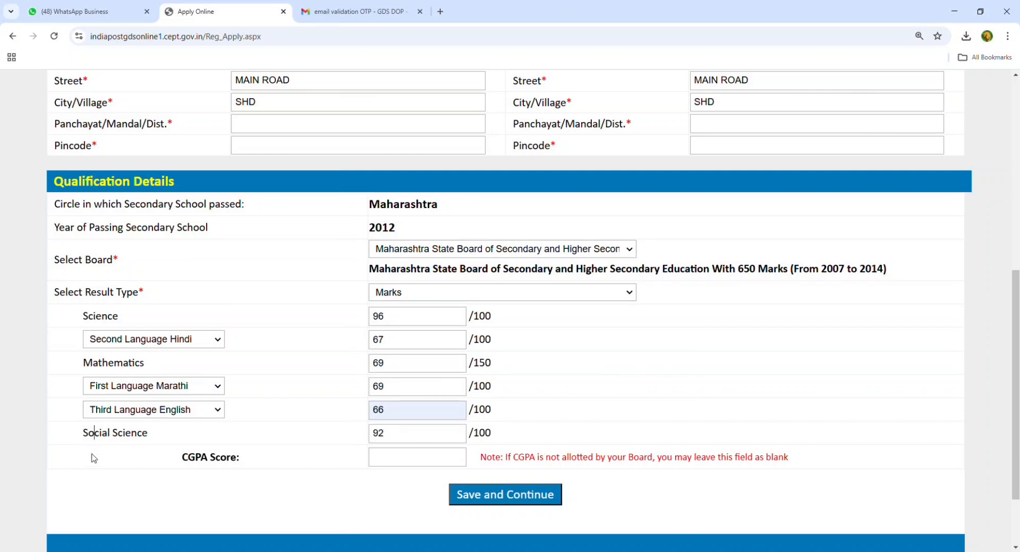
- Verify the Science marks read 96
left_click_drag(94, 319, 411, 318)
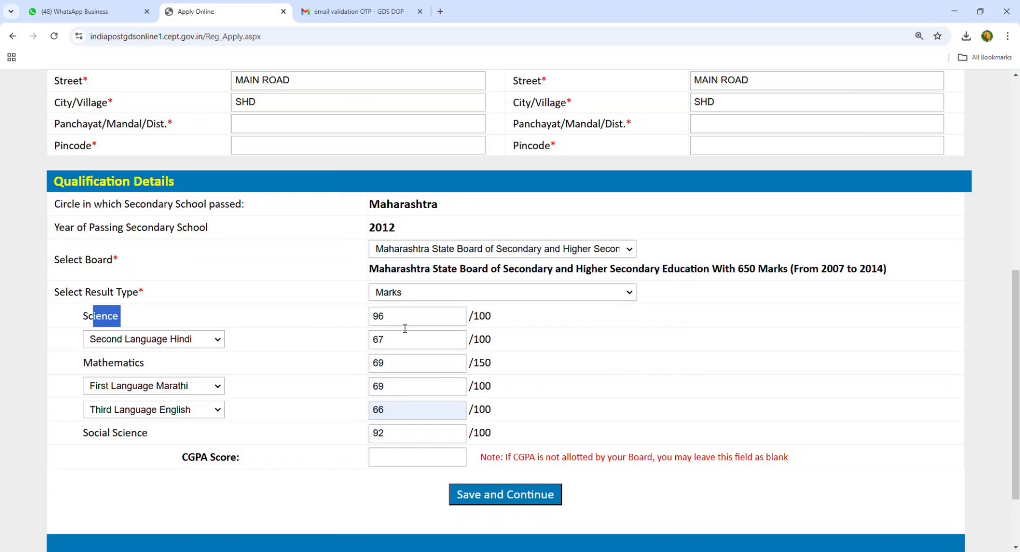
left_click(390, 317)
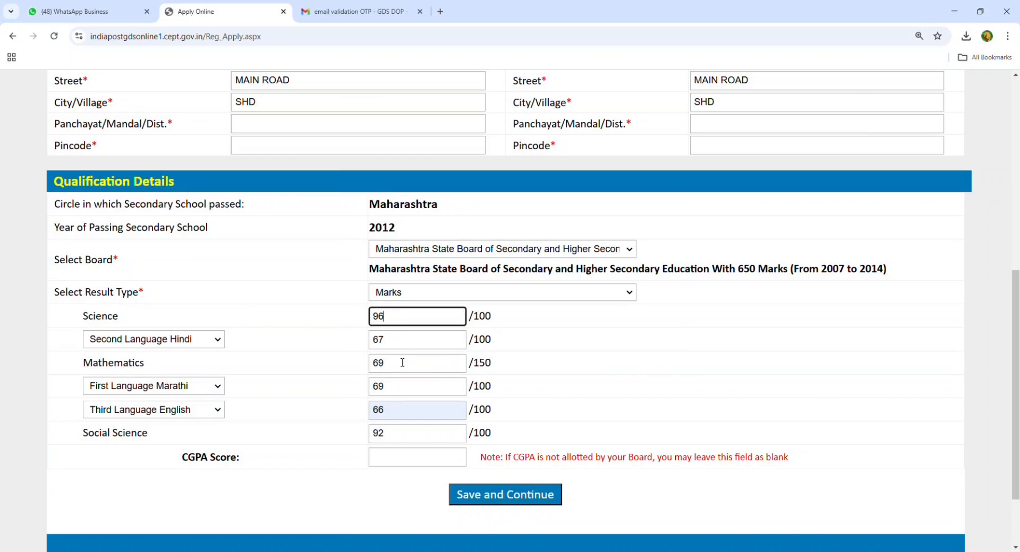
left_click(409, 466)
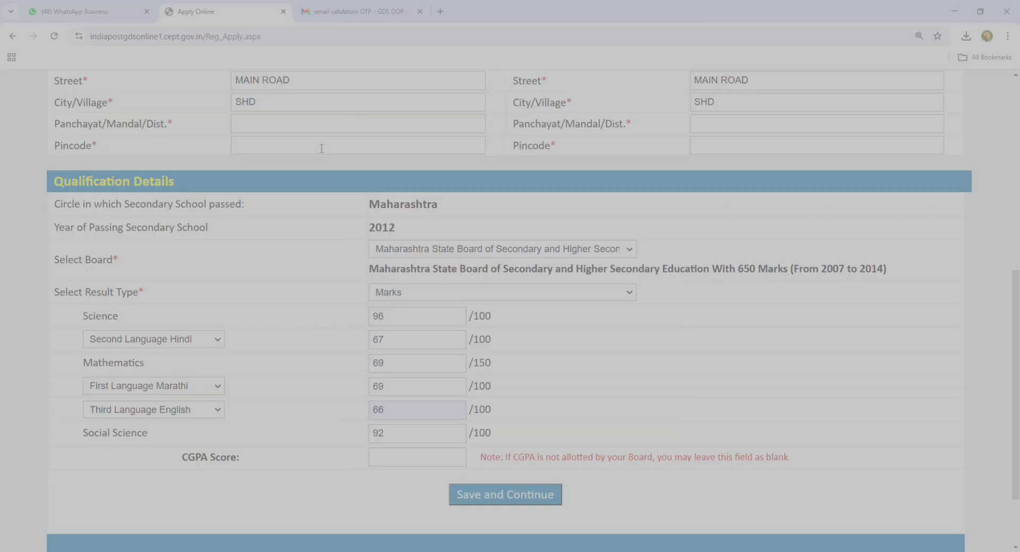
- Set the communication district to NANDURBAR and pincode to 425409
left_click(306, 127)
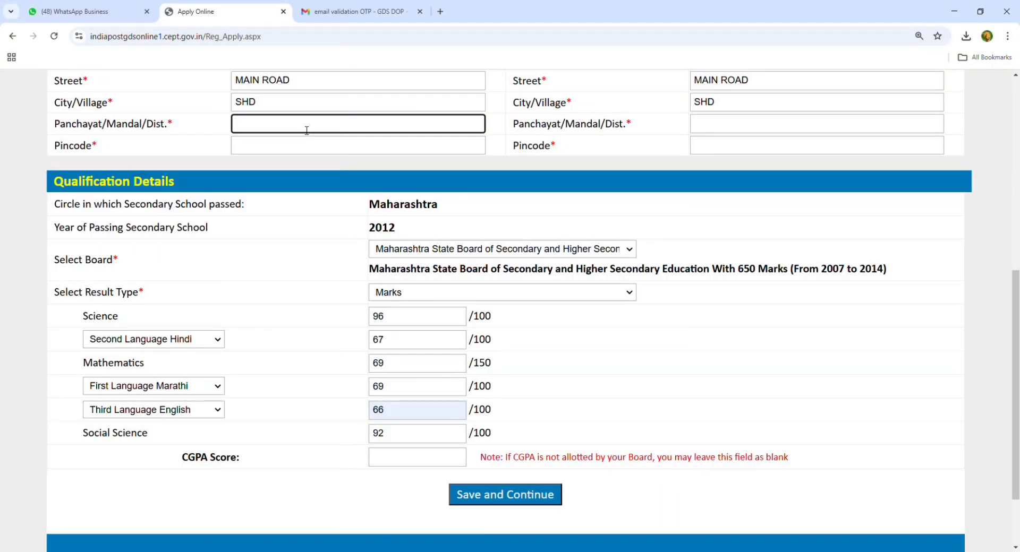
type("DHURL")
key("BackSpace")
key("BackSpace")
key("BackSpace")
type("ULE")
left_click(297, 151)
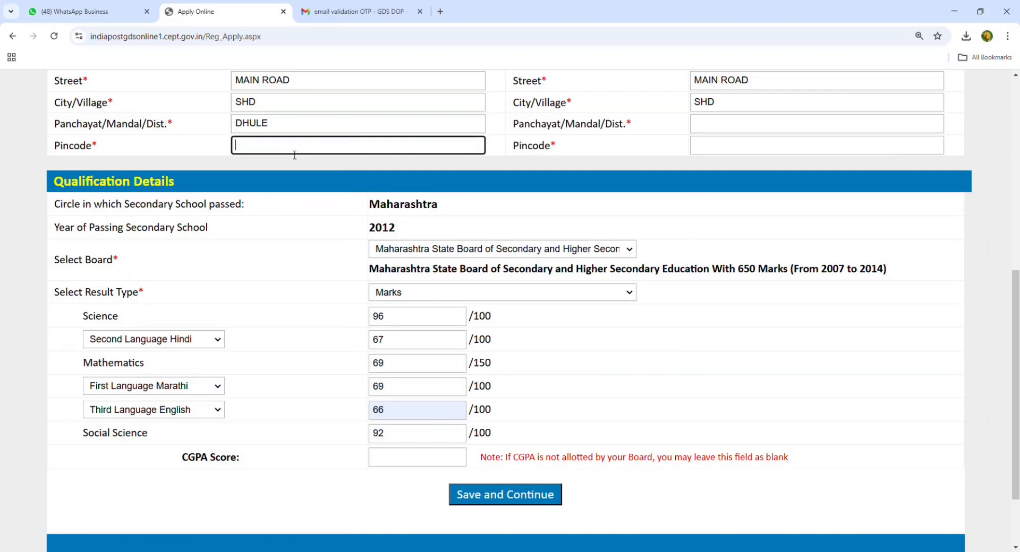
type("42540")
double_click(288, 123)
type("NA")
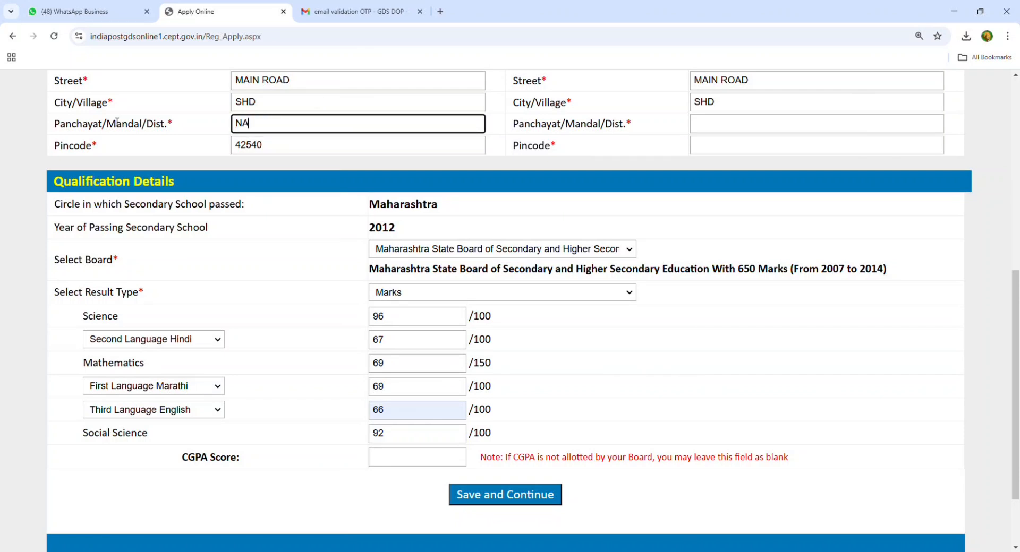
type("NDURBAR")
key("Tab")
type("4254")
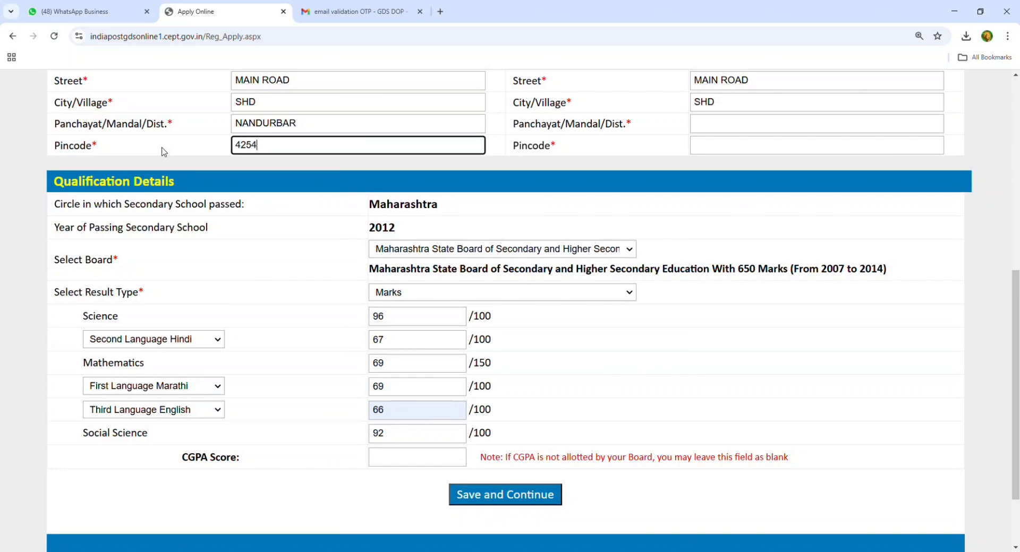
left_click(538, 163)
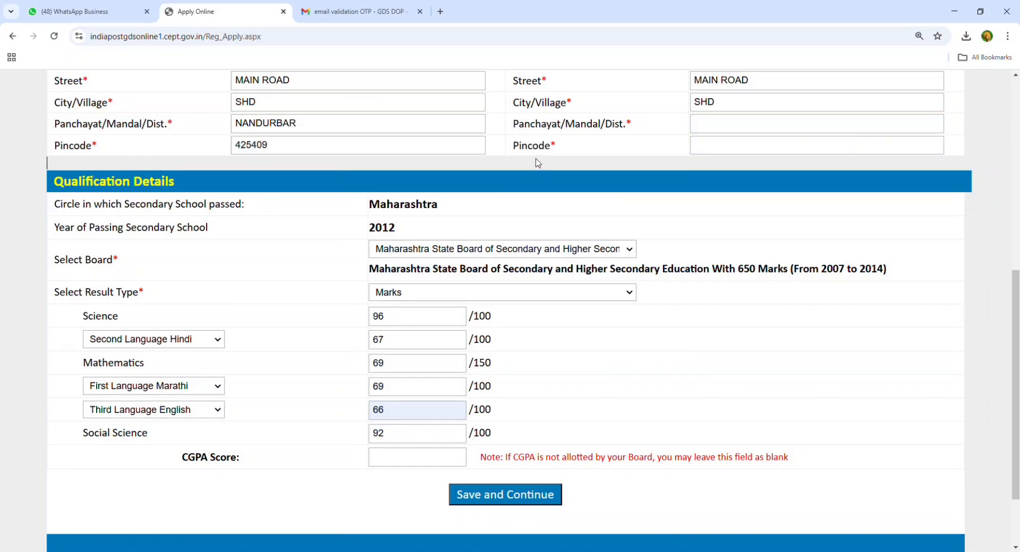
- Tick 'Same as Communication Address' so the permanent address matches in full
scroll(695, 99, "up", 2)
left_click(696, 152)
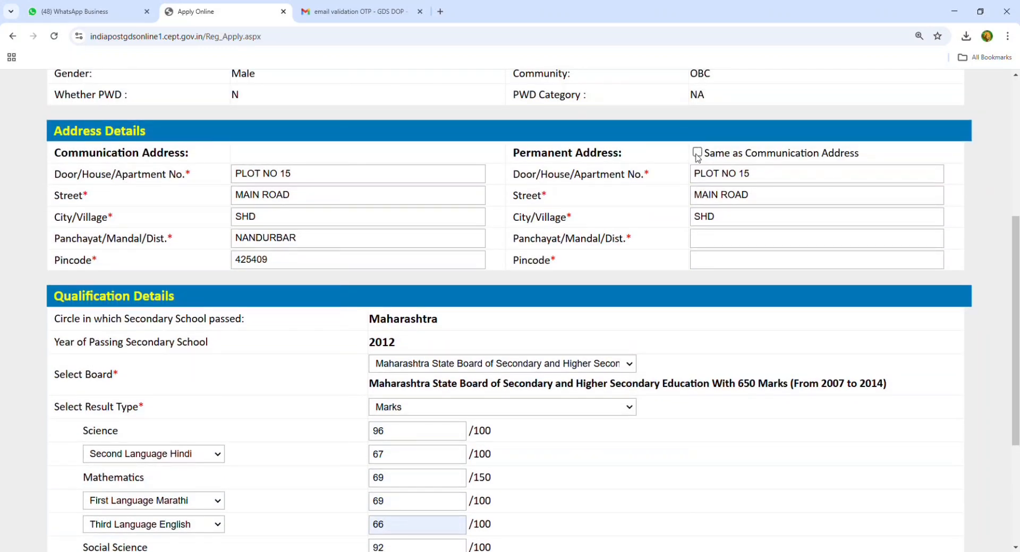
scroll(674, 167, "down", 2)
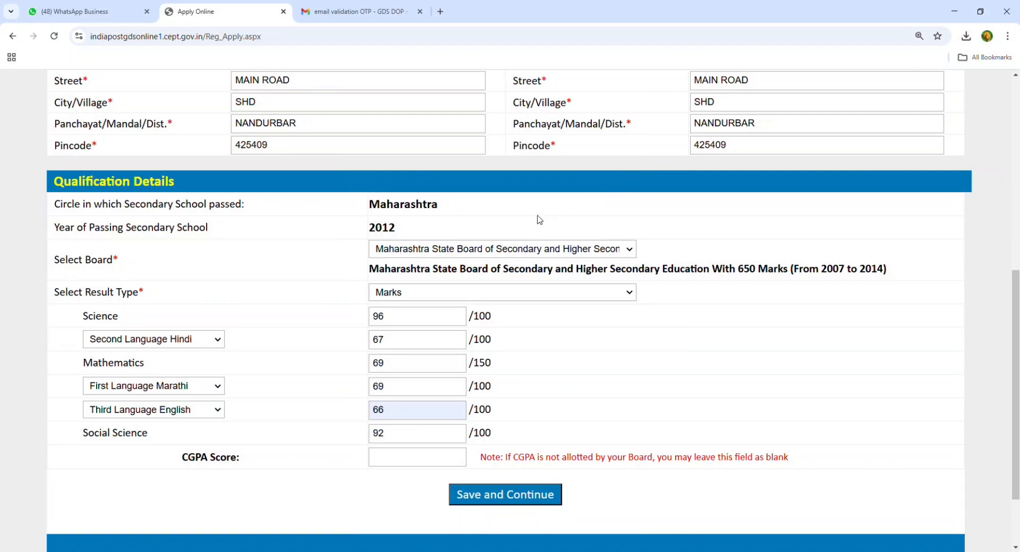
scroll(518, 222, "up", 1)
scroll(517, 220, "down", 2)
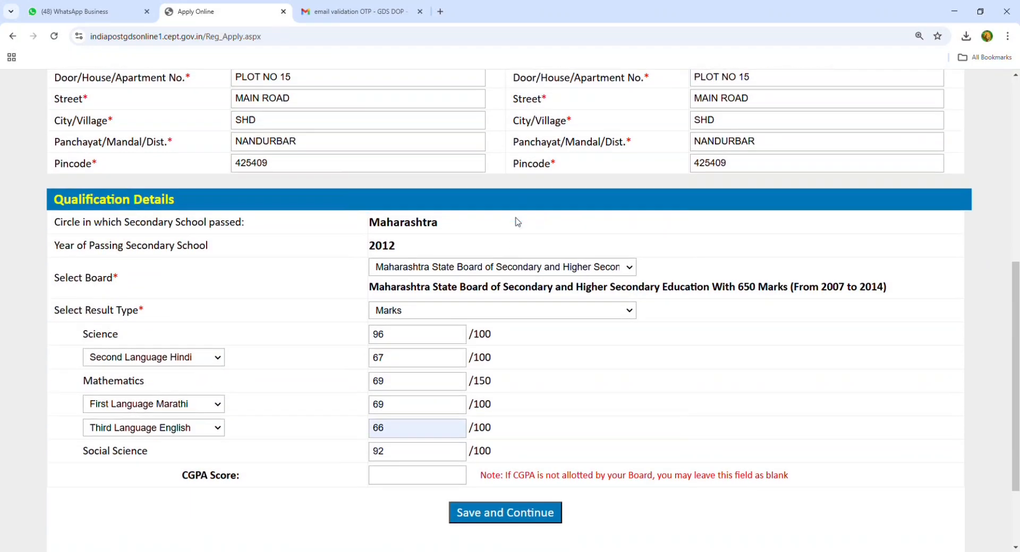
- Save and confirm the application details, then review the circle and division on the preferences page
left_click(536, 459)
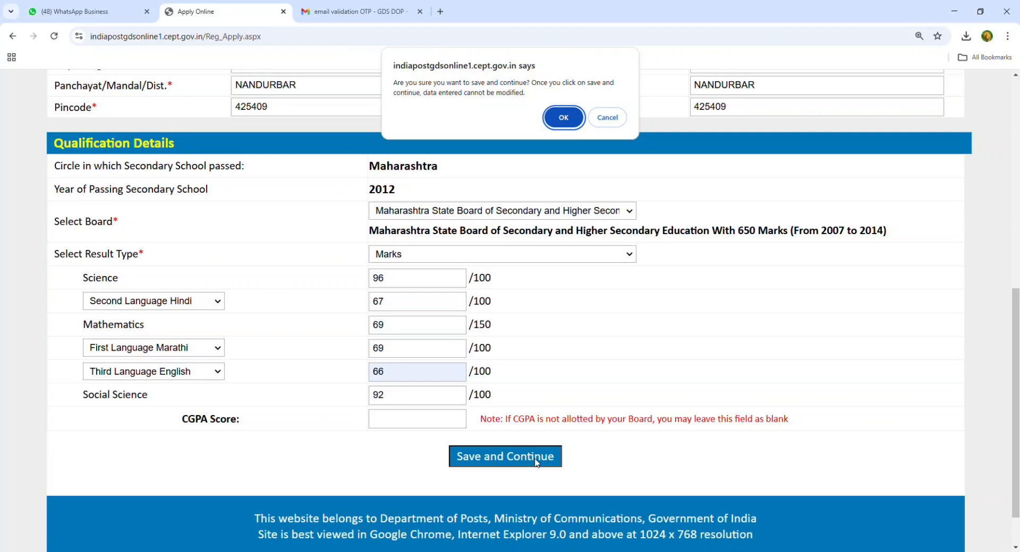
left_click(564, 118)
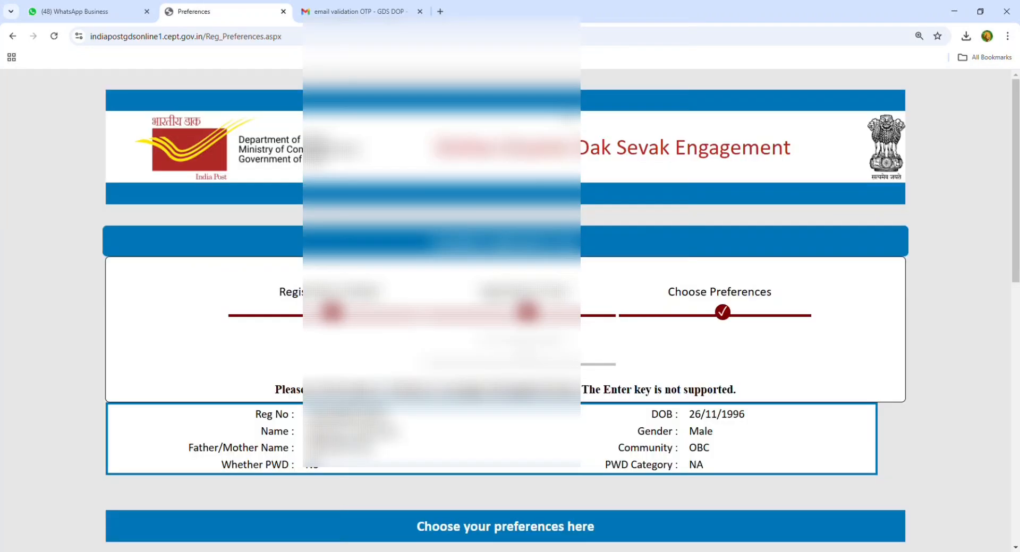
scroll(504, 308, "down", 5)
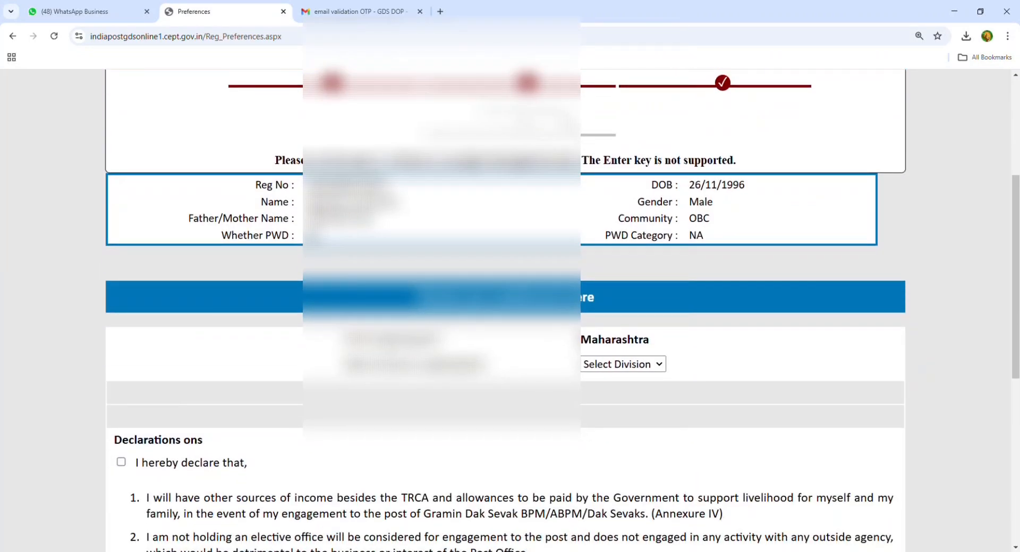
scroll(607, 149, "down", 3)
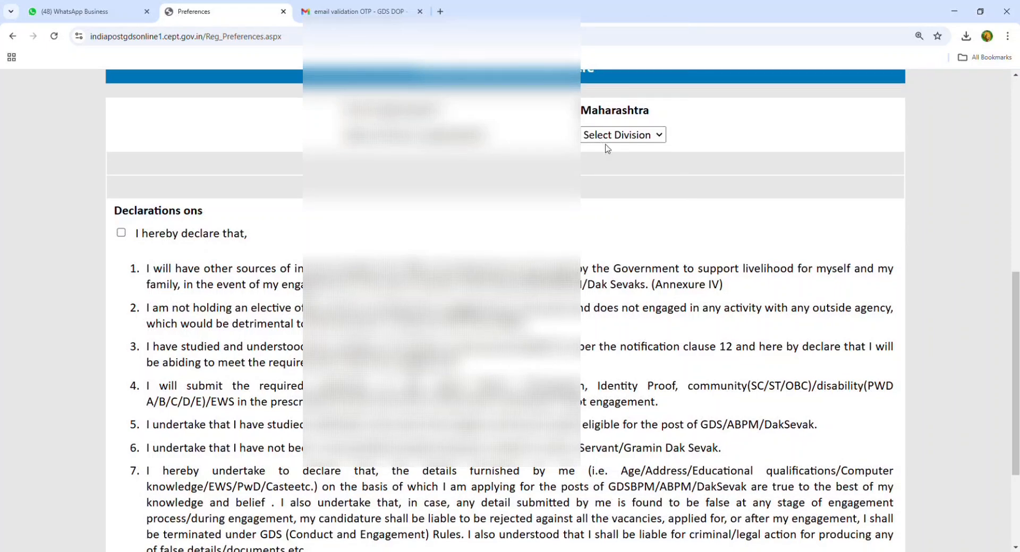
left_click_drag(359, 112, 455, 121)
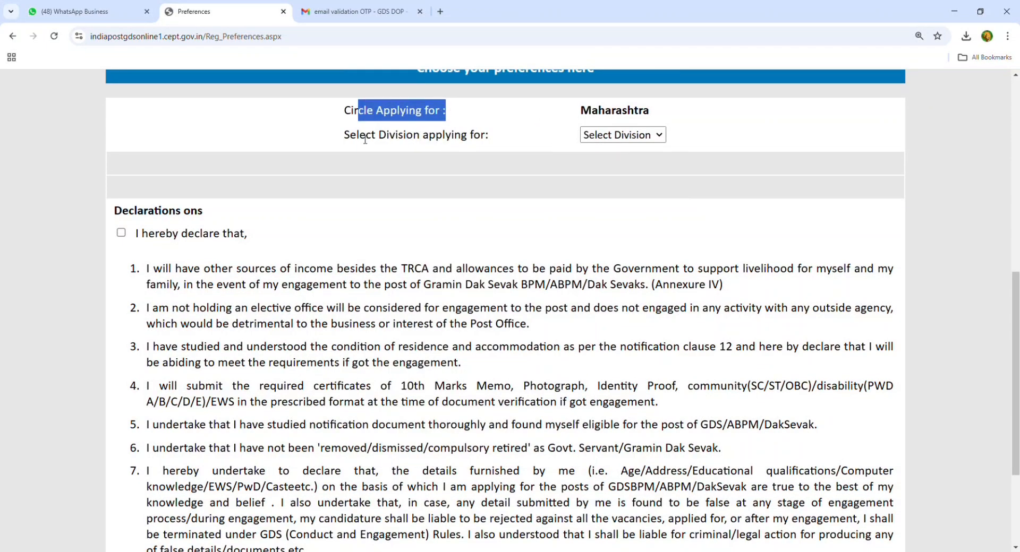
left_click_drag(360, 137, 473, 141)
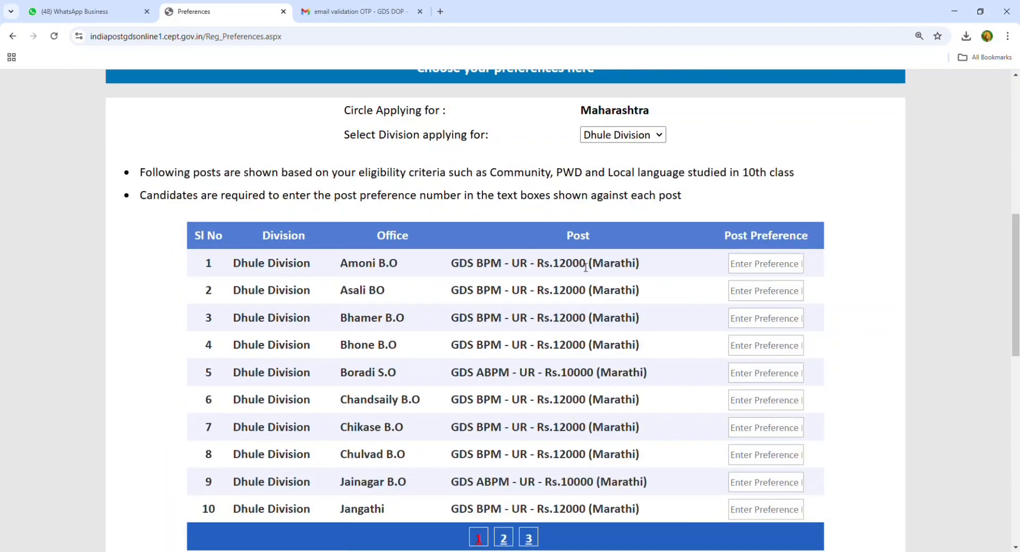
- Read the Dhule Division post table, noting the UR and ABPM - OBC listings
scroll(584, 263, "down", 1)
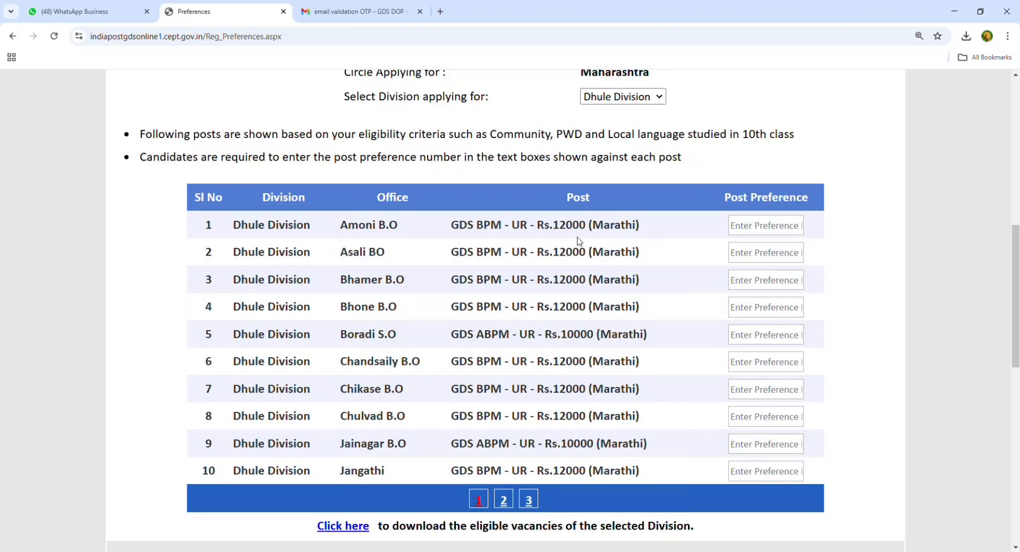
double_click(608, 159)
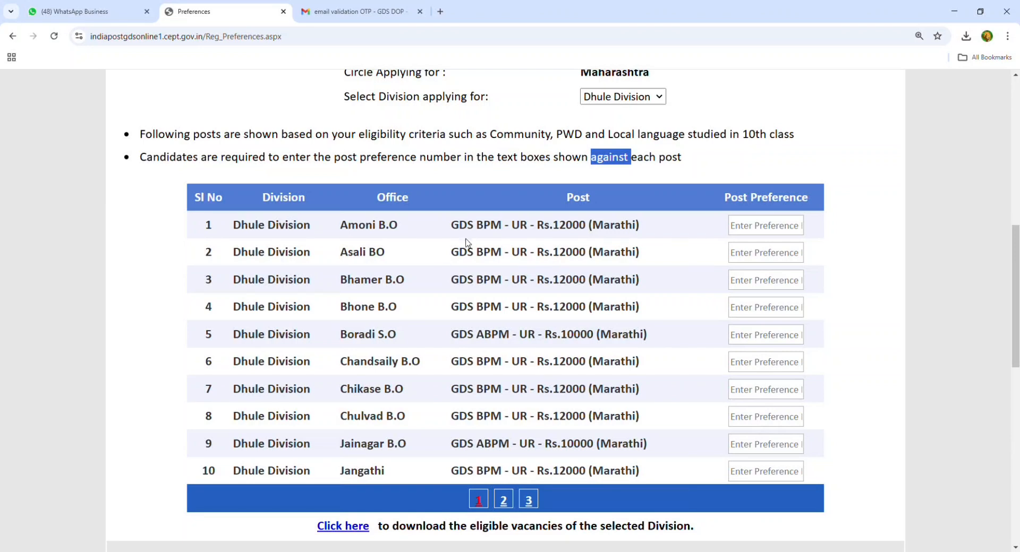
left_click_drag(511, 227, 537, 259)
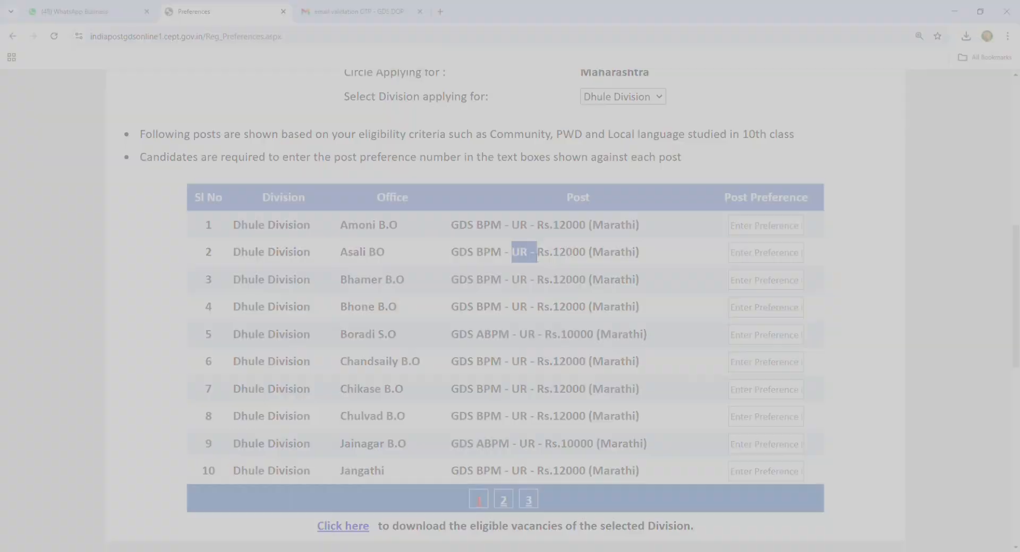
left_click_drag(485, 362, 555, 370)
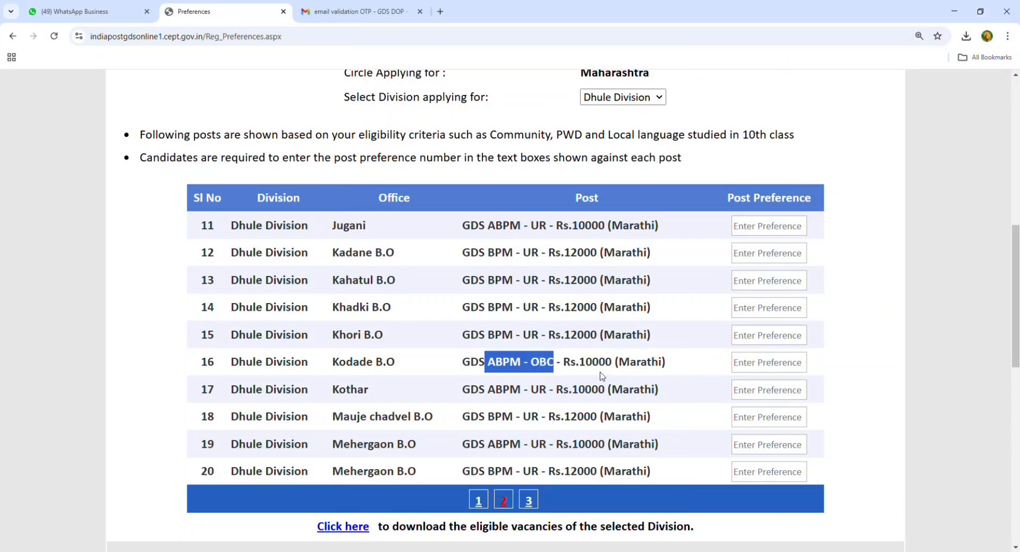
- Clear the preference numbers for Amoni, Asali, Bhamer and Bhone B.O on page 1
left_click(755, 363)
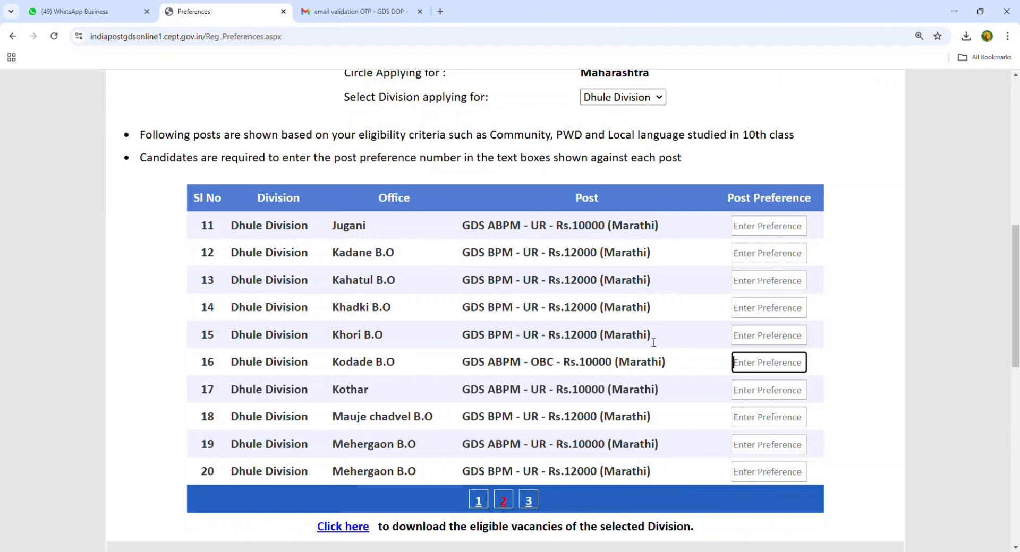
left_click(479, 500)
left_click(733, 227)
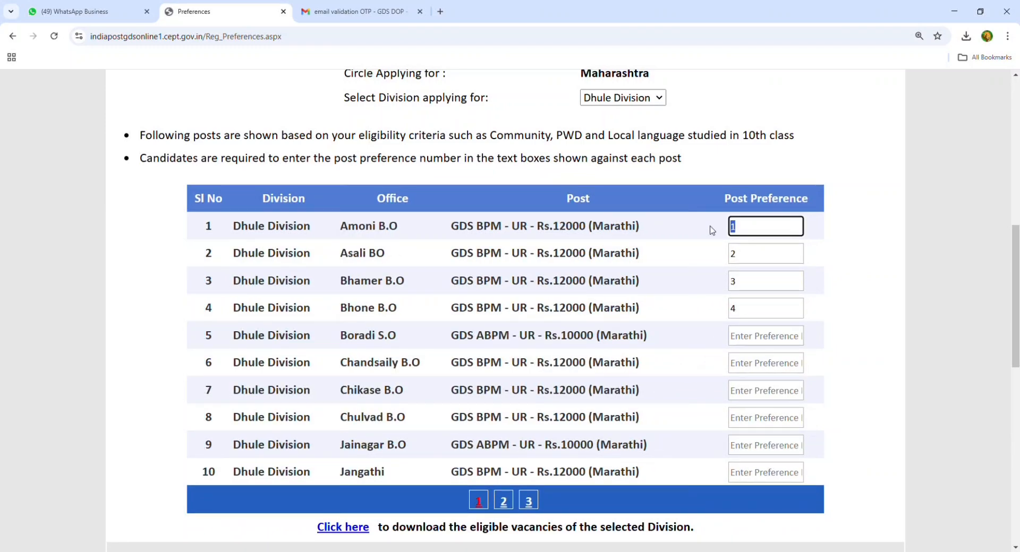
key("BackSpace")
left_click(746, 254)
key("BackSpace")
key("Tab")
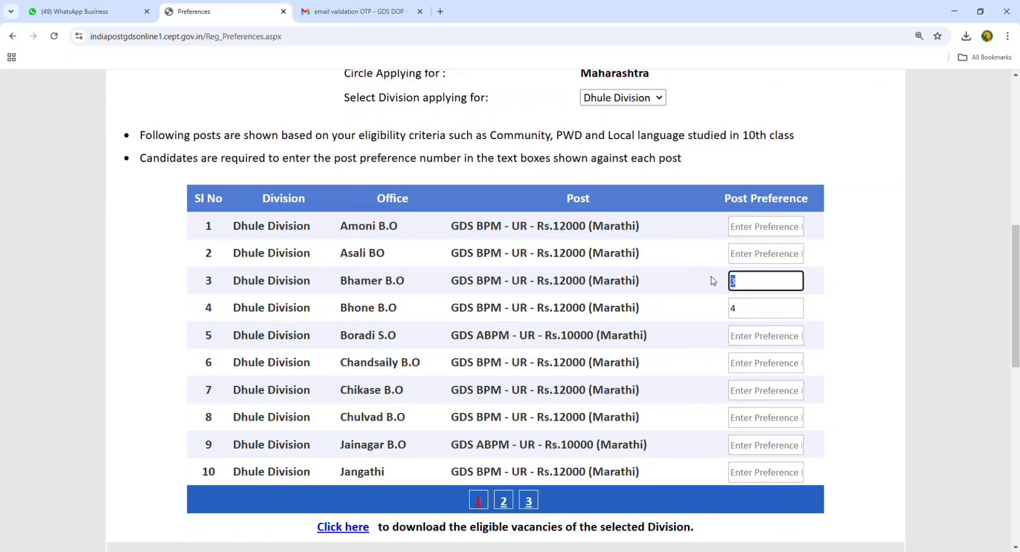
key("BackSpace")
key("Tab")
key("BackSpace")
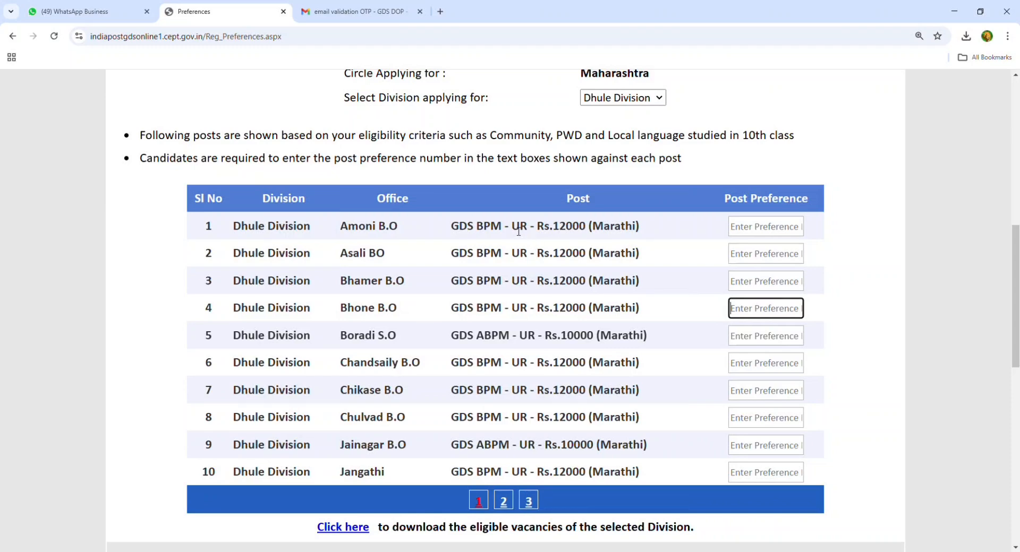
- Give Kodade B.O's ABPM - OBC post preference 1 on page 2, then return to page 1
left_click_drag(512, 230, 591, 365)
left_click_drag(537, 389, 529, 278)
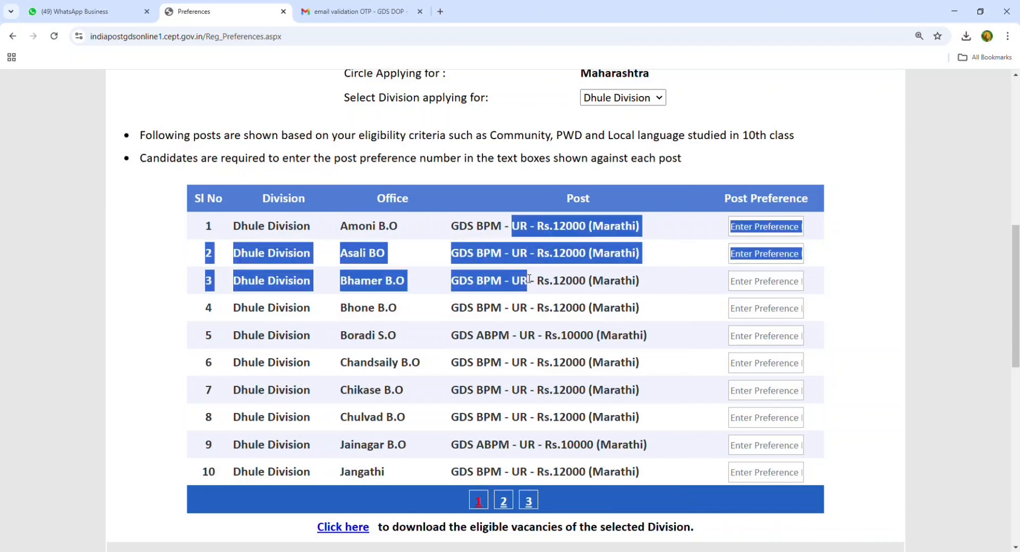
left_click(513, 504)
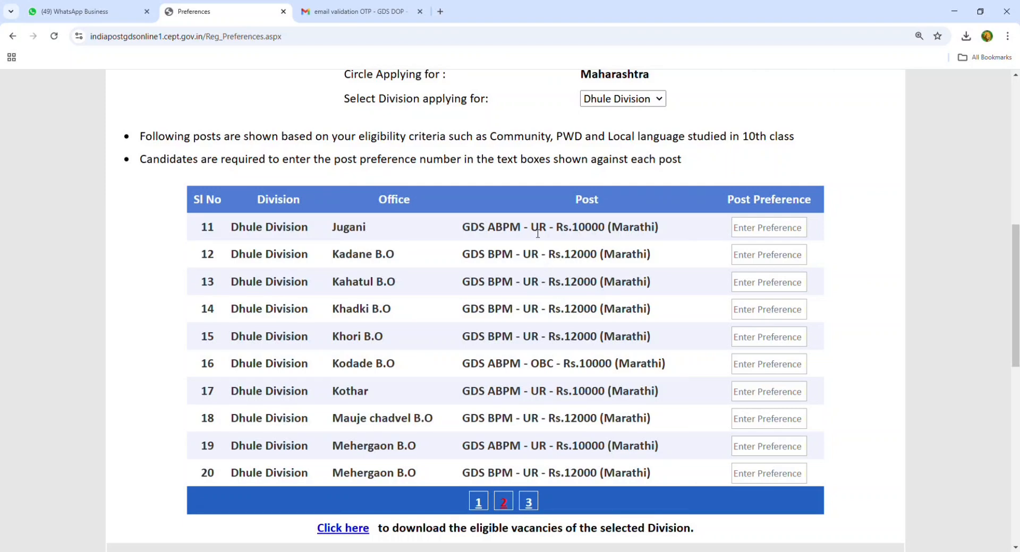
left_click_drag(542, 369, 555, 371)
left_click(765, 364)
type("1")
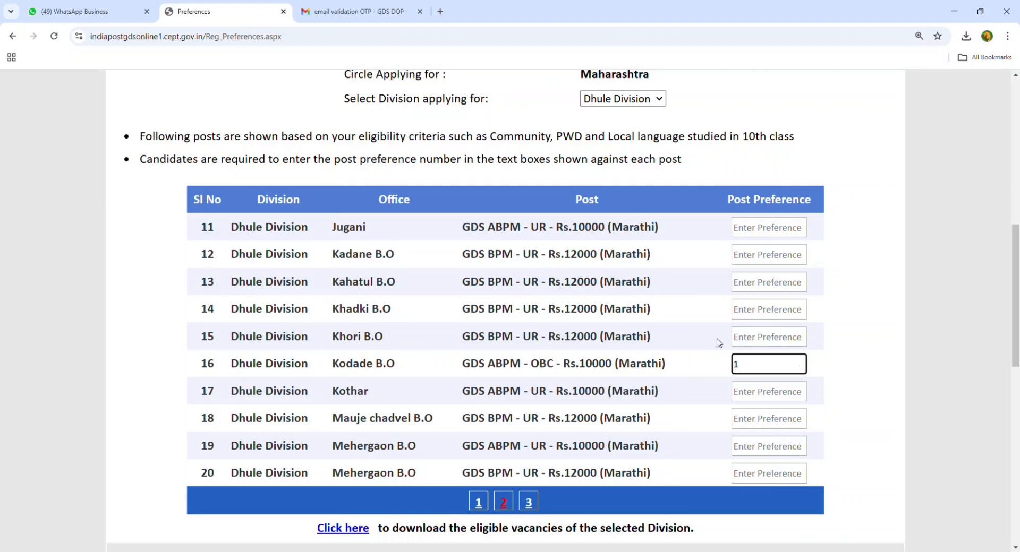
left_click(528, 503)
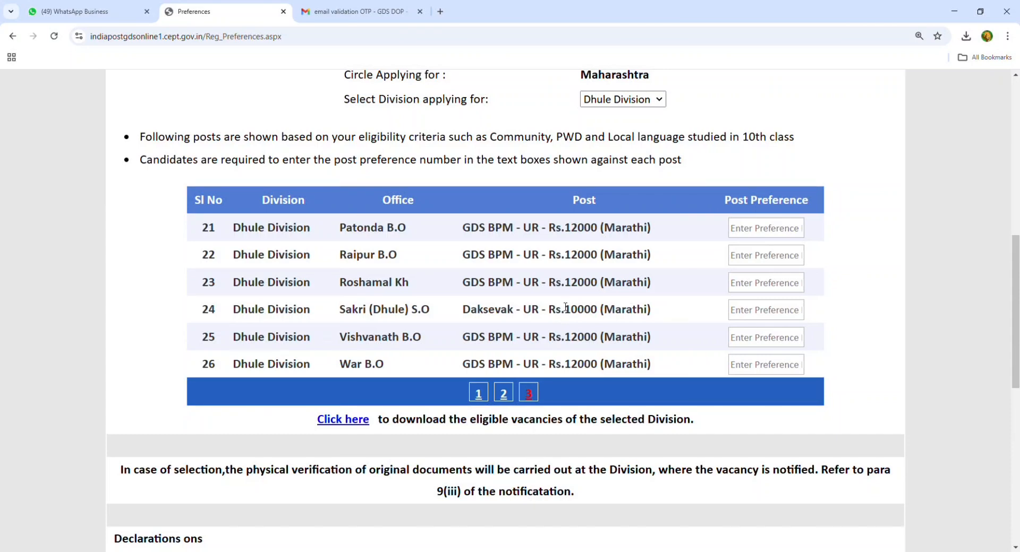
left_click(739, 231)
left_click(478, 393)
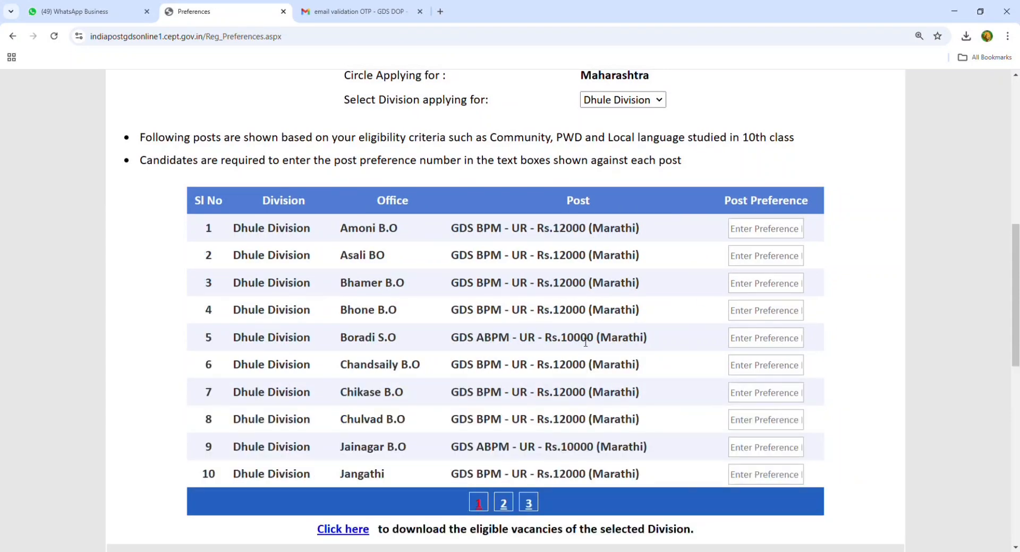
- Enter preferences 2 to 5 for the first page-1 posts, correcting a mistyped 7 to 4
left_click(747, 239)
type("2")
key("Tab")
type("3")
key("Tab")
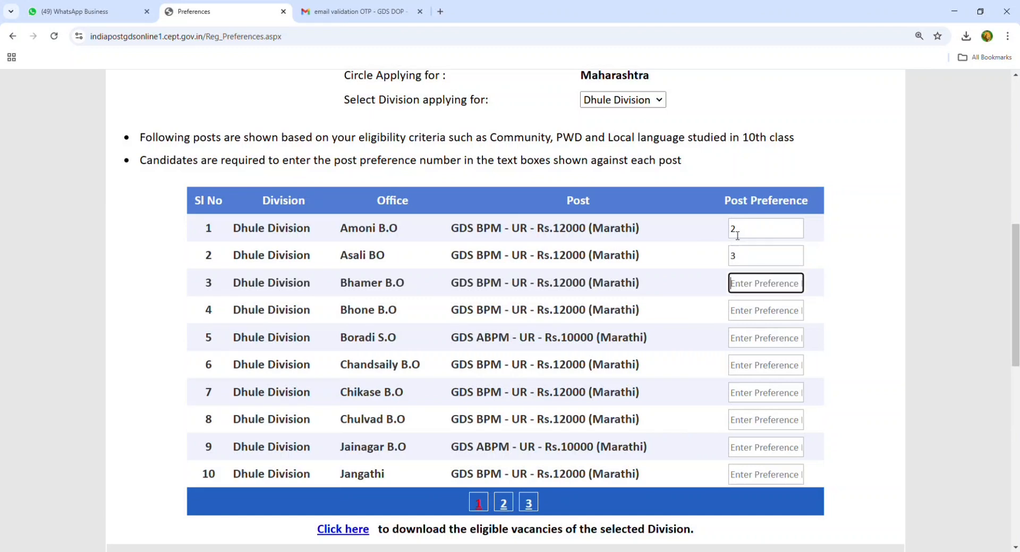
type("7")
key("Tab")
key("shift+Tab")
type("4")
key("Tab")
type("5")
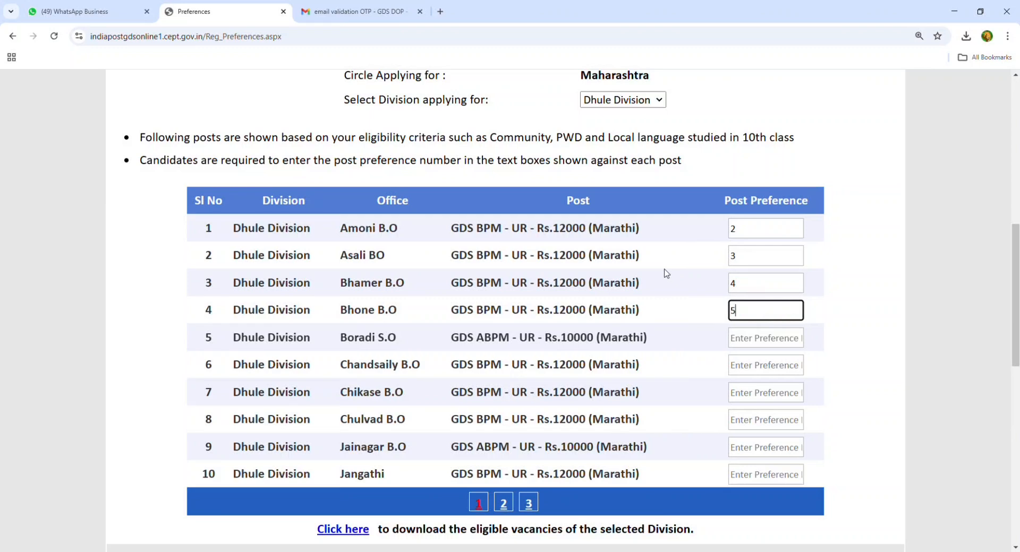
key("Tab")
- Enter preferences 6 through 11 for the remaining posts on page 1
type("6")
key("BackSpace")
type("6")
key("Tab")
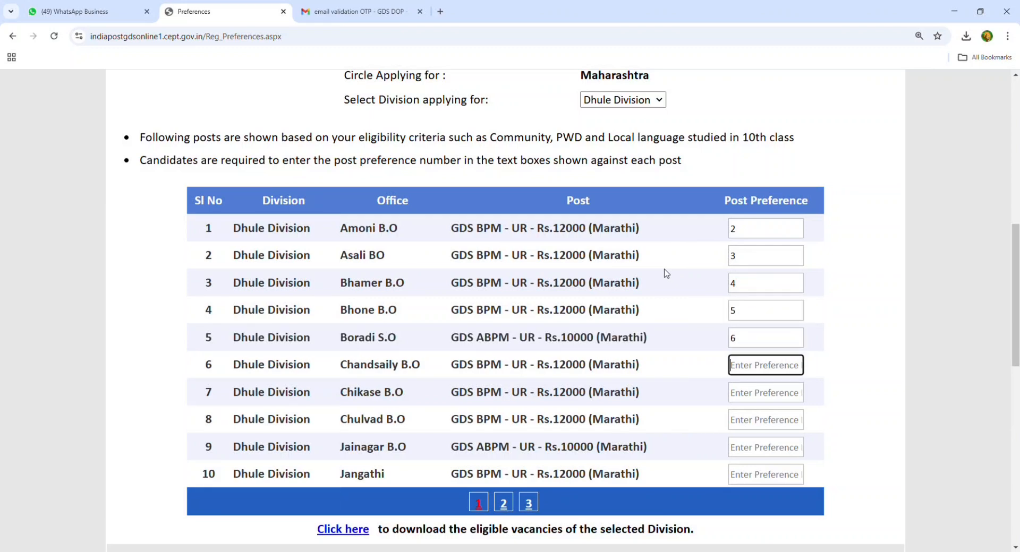
type("7")
key("Tab")
type("8")
key("Tab")
type("9")
key("Tab")
type("10")
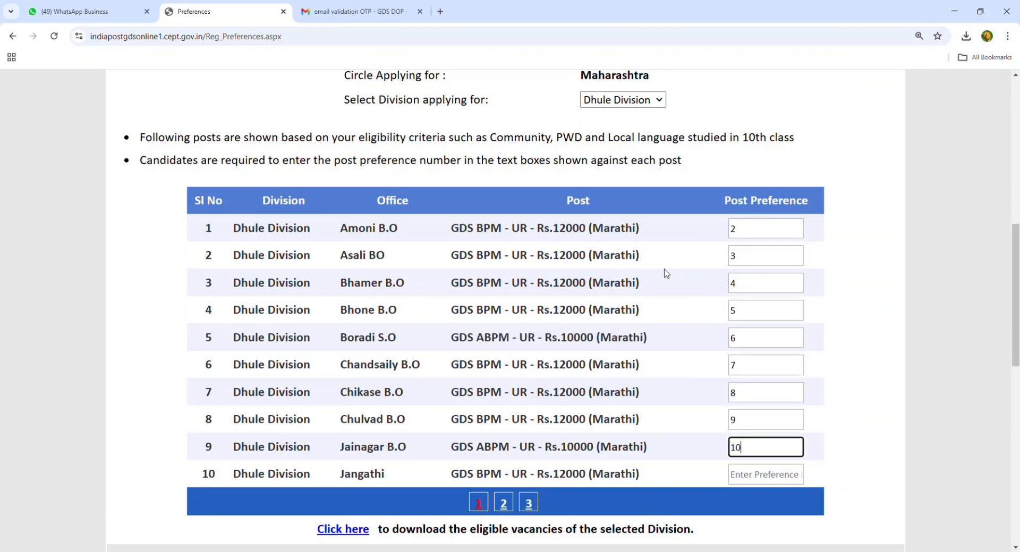
key("Tab")
type("11")
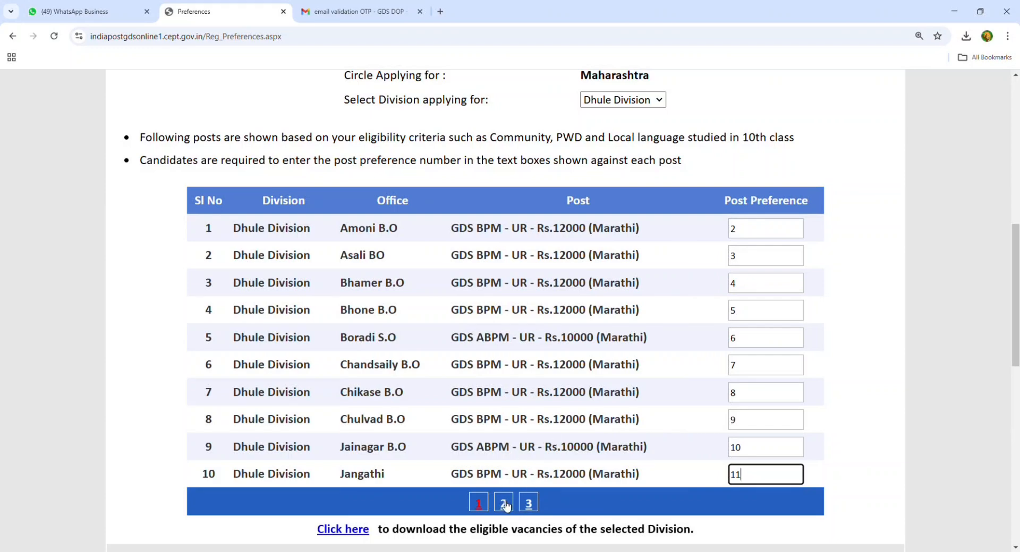
- On page 2, number Jugani, Kadane B.O and Kahatul B.O as 12, 13 and 14
scroll(505, 494, "down", 3)
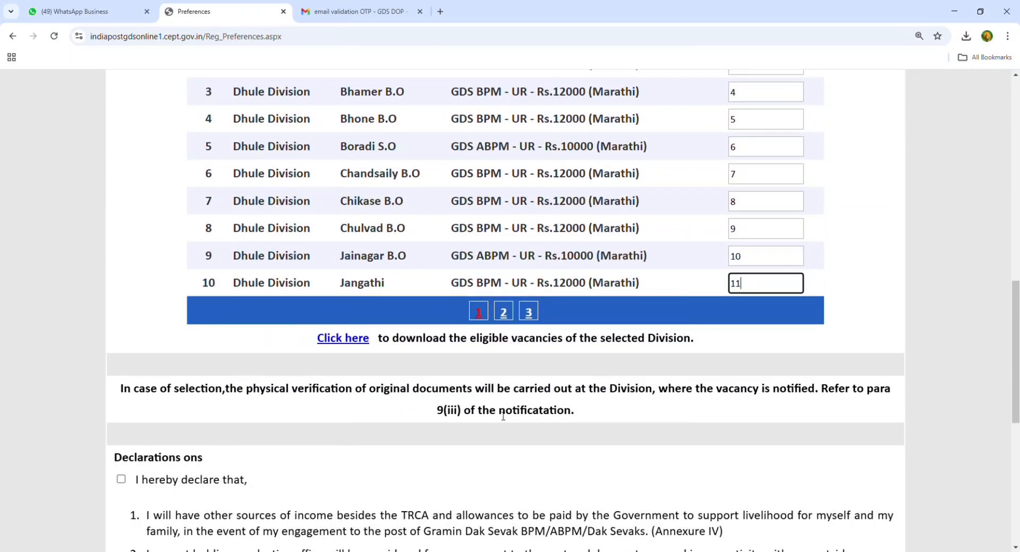
left_click(503, 314)
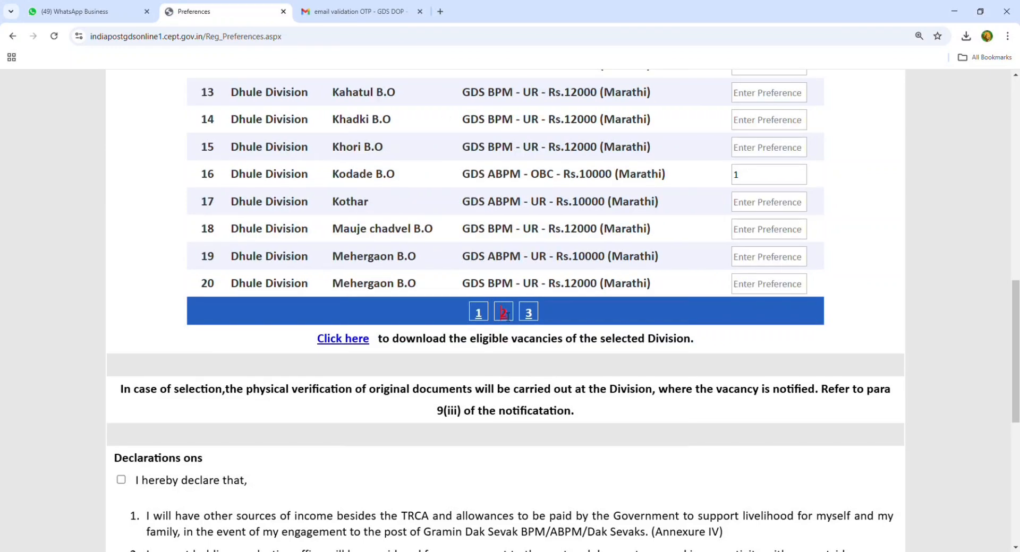
scroll(728, 250, "up", 2)
left_click(743, 115)
type("12")
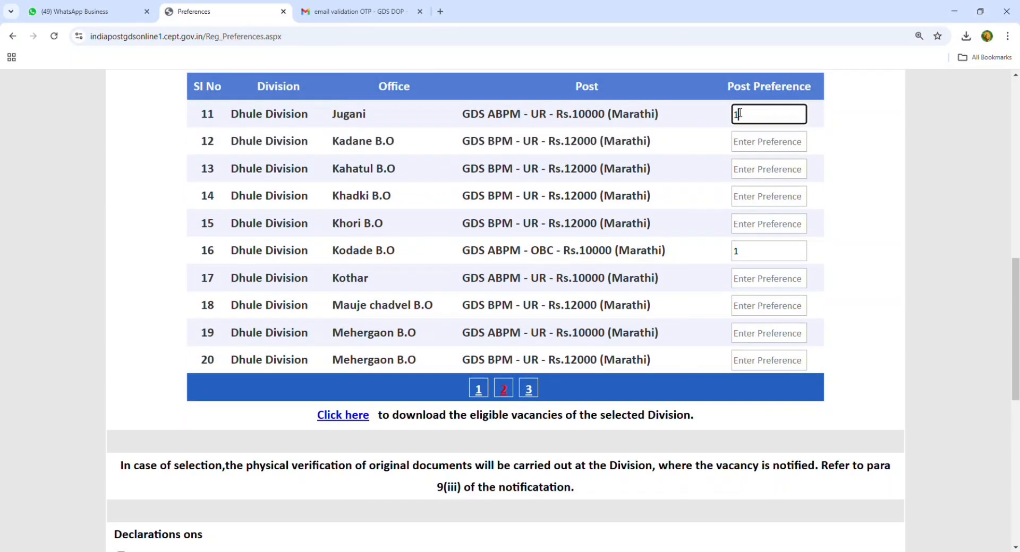
key("Tab")
type("13")
key("Tab")
type("14")
key("Tab")
- Enter preferences 15–20 for the other page-2 posts, skipping Kodade B.O, then show page 3
type("1516")
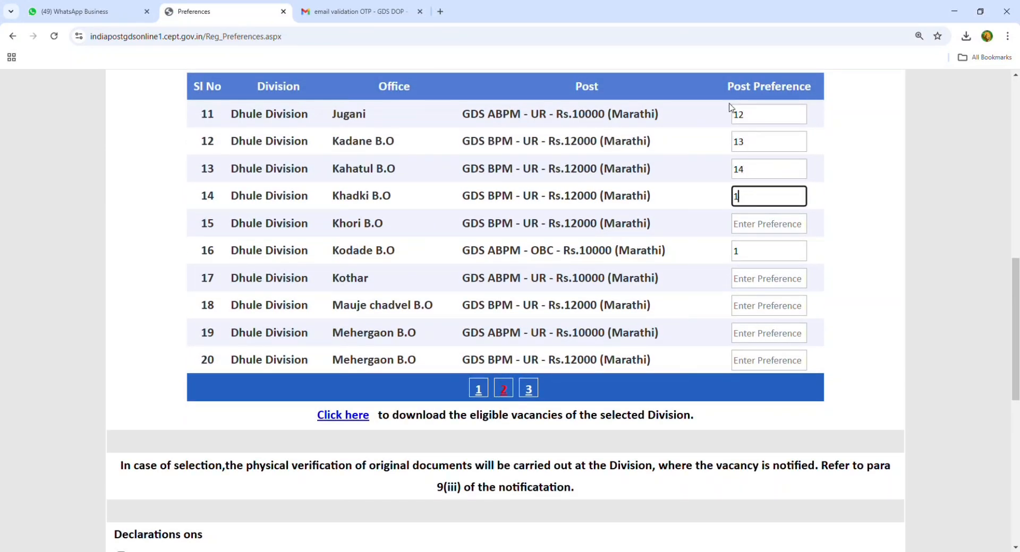
key("BackSpace")
key("Tab")
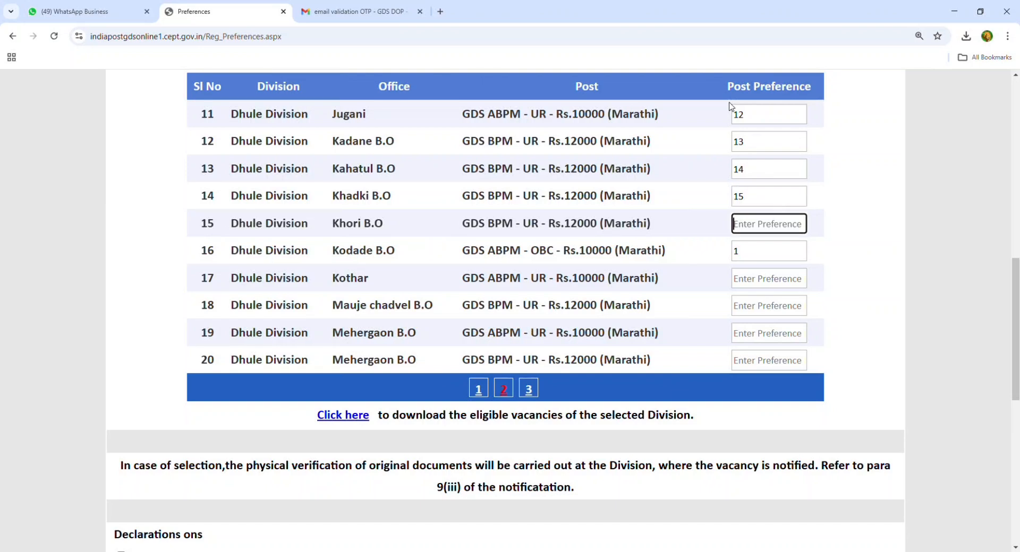
type("16")
key("Tab")
key("Tab")
type("17")
key("Tab")
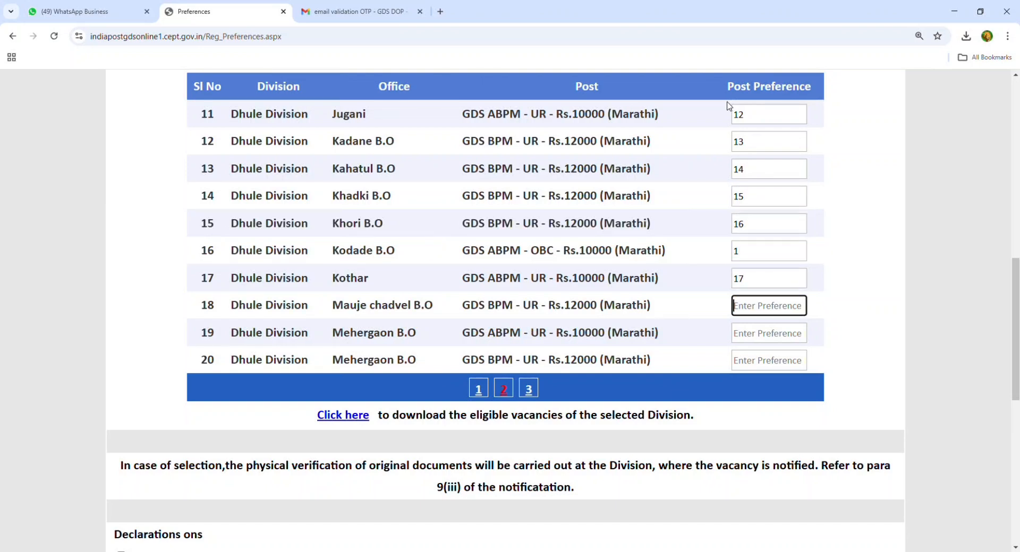
type("18")
left_click(769, 341)
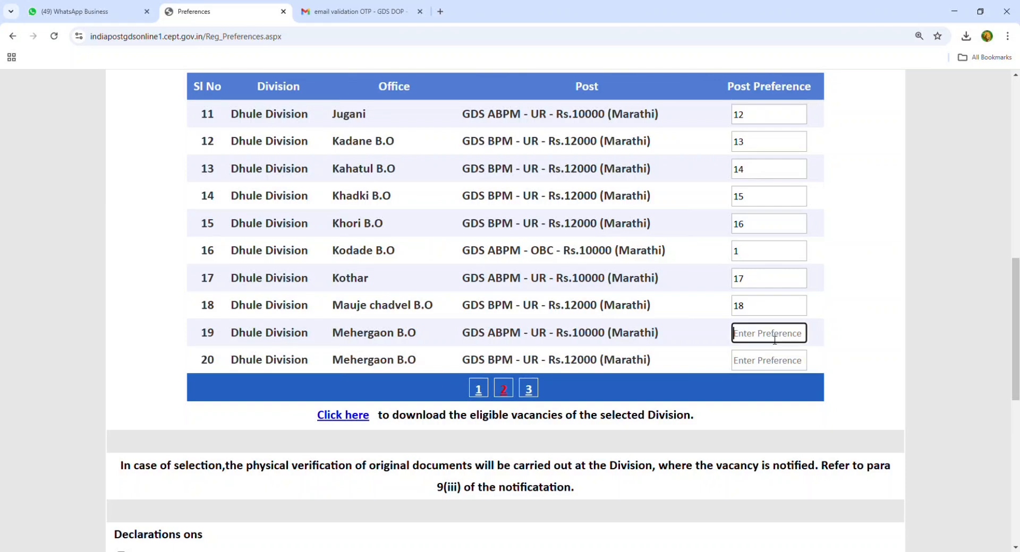
type("19")
key("Tab")
type("20")
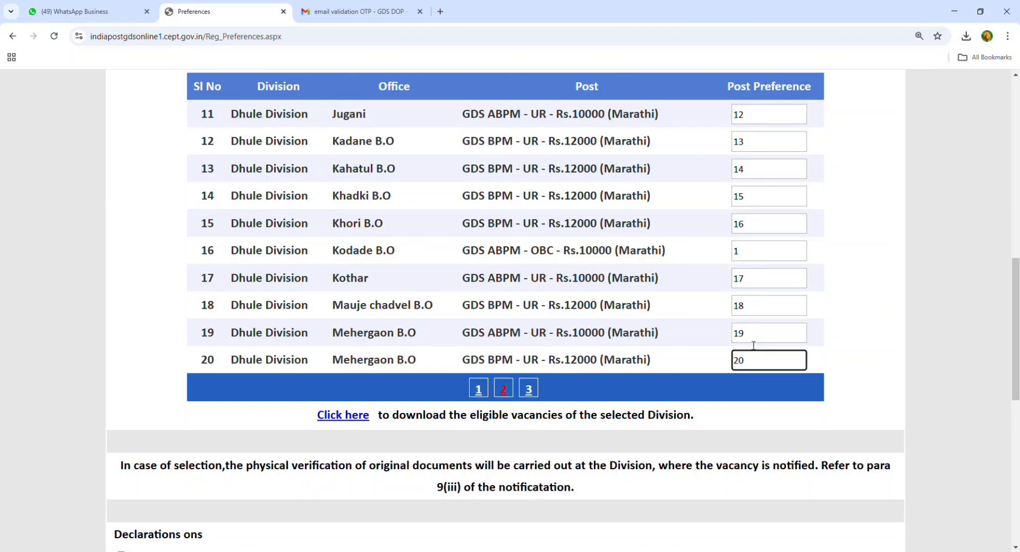
left_click(535, 392)
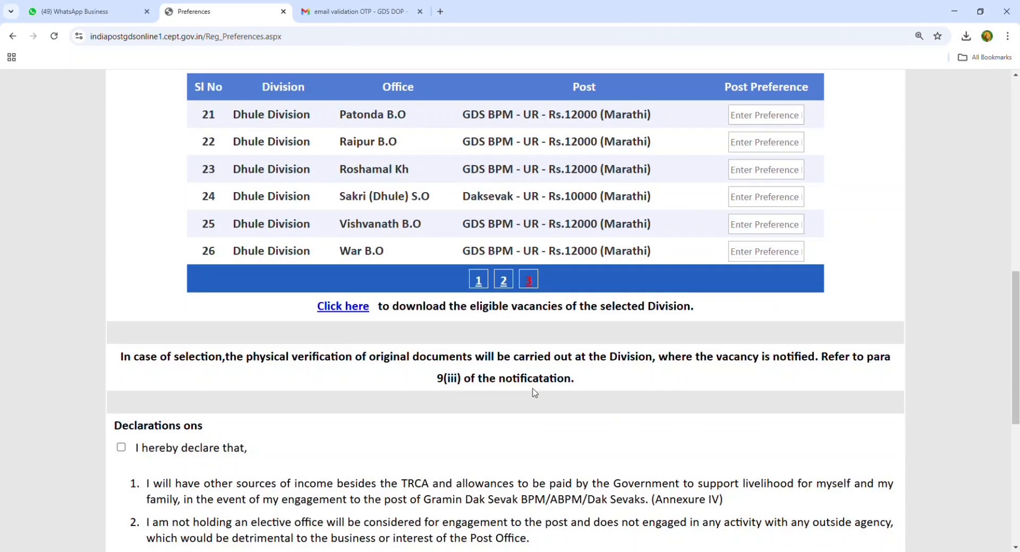
- Recheck the page-2 numbering, then return to the third page of posts
left_click(759, 117)
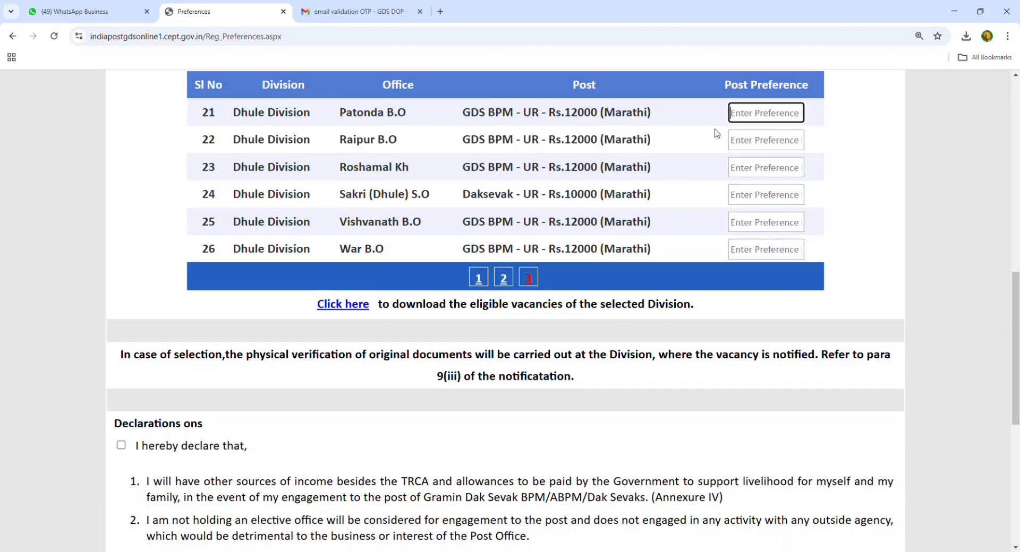
scroll(531, 213, "down", 1)
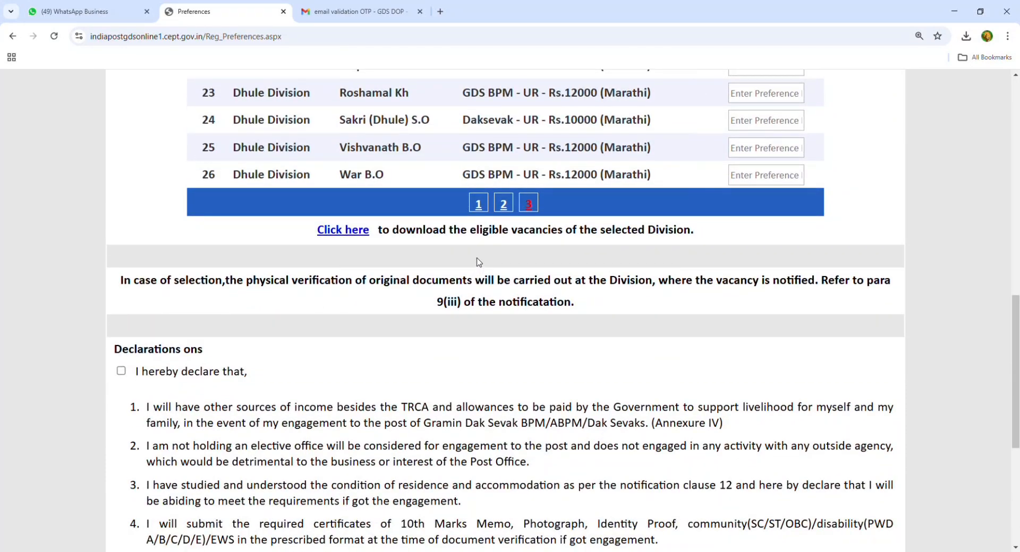
scroll(582, 261, "up", 2)
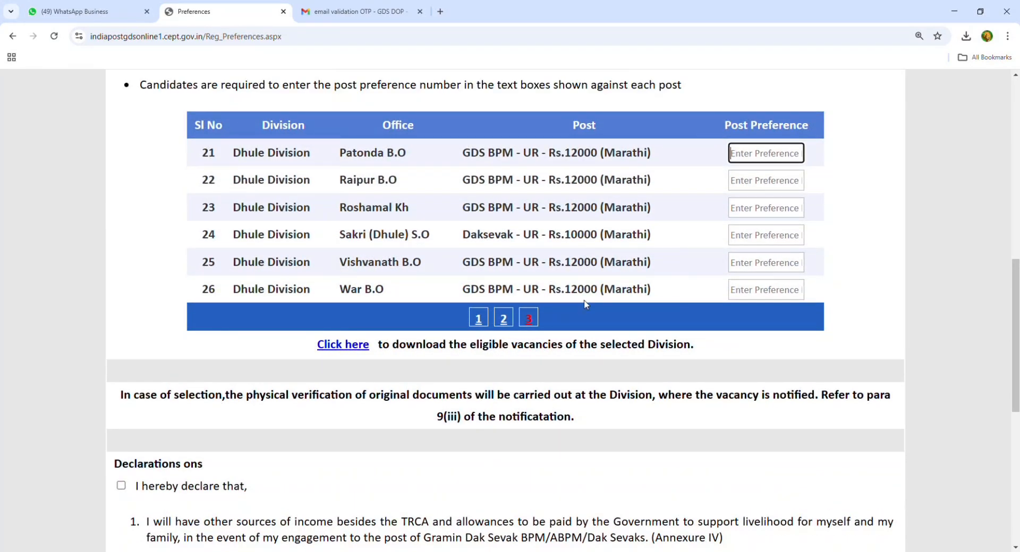
left_click(504, 318)
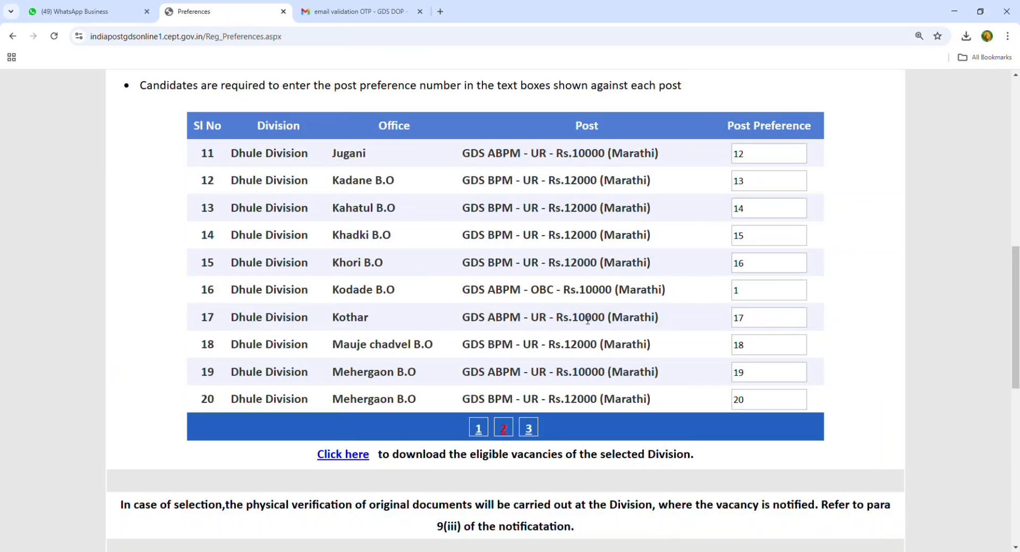
left_click(535, 430)
- Number Patonda, Raipur, Roshamal Kh, Sakri (Dhule), Vishvanath and War B.O as 21–26
left_click(765, 154)
type("21")
key("Tab")
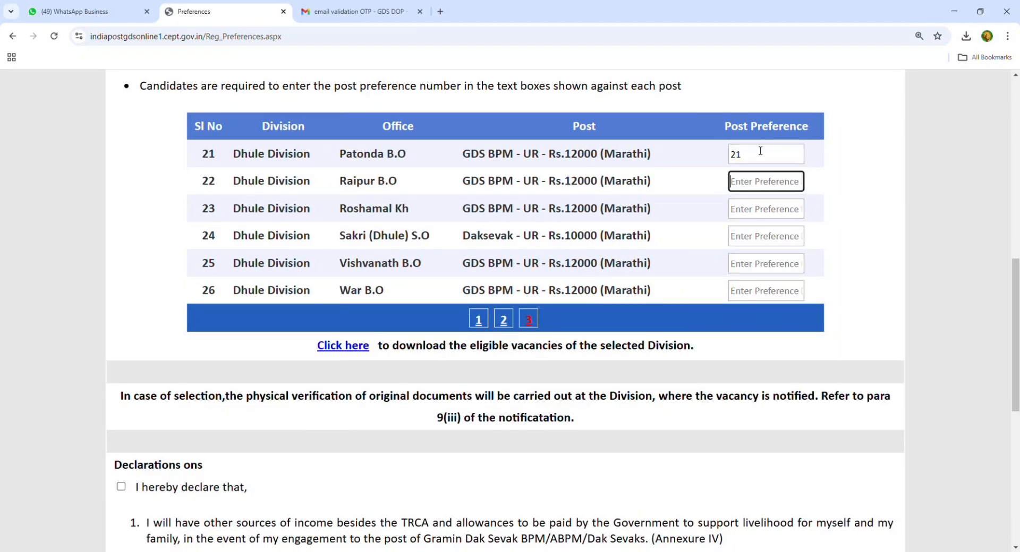
type("22")
key("Tab")
type("23")
key("Tab")
type("24")
key("Tab")
type("25")
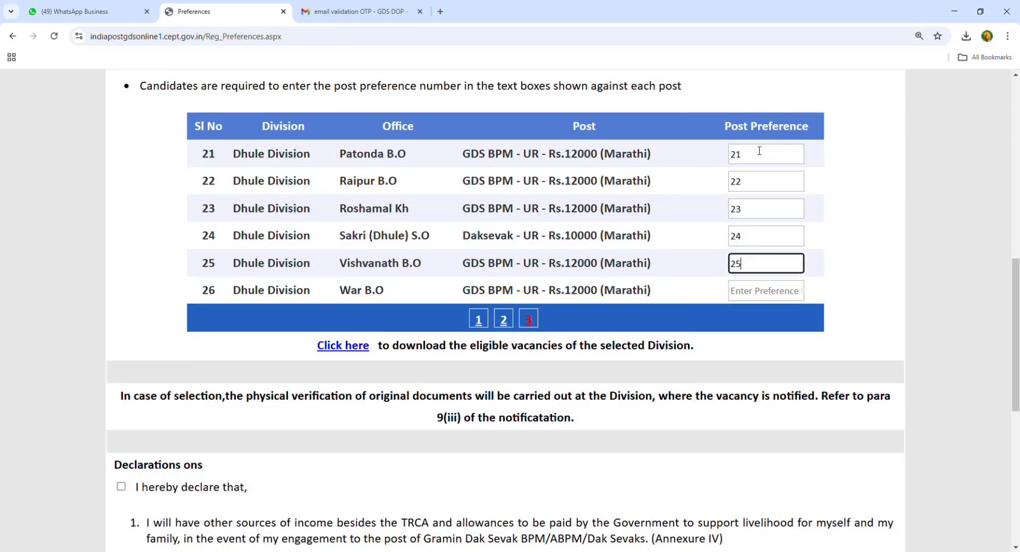
key("Tab")
type("2")
left_click(852, 195)
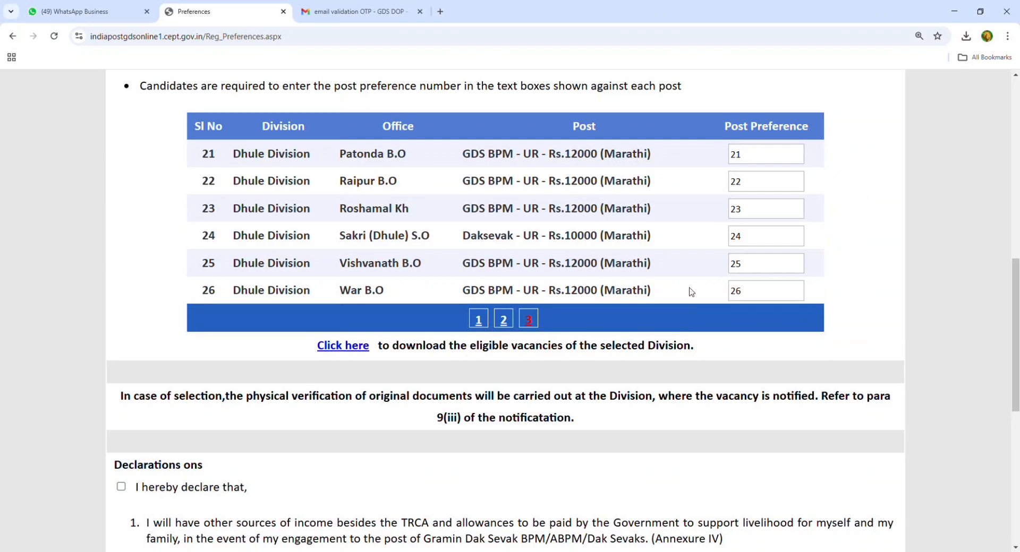
left_click_drag(524, 154, 563, 269)
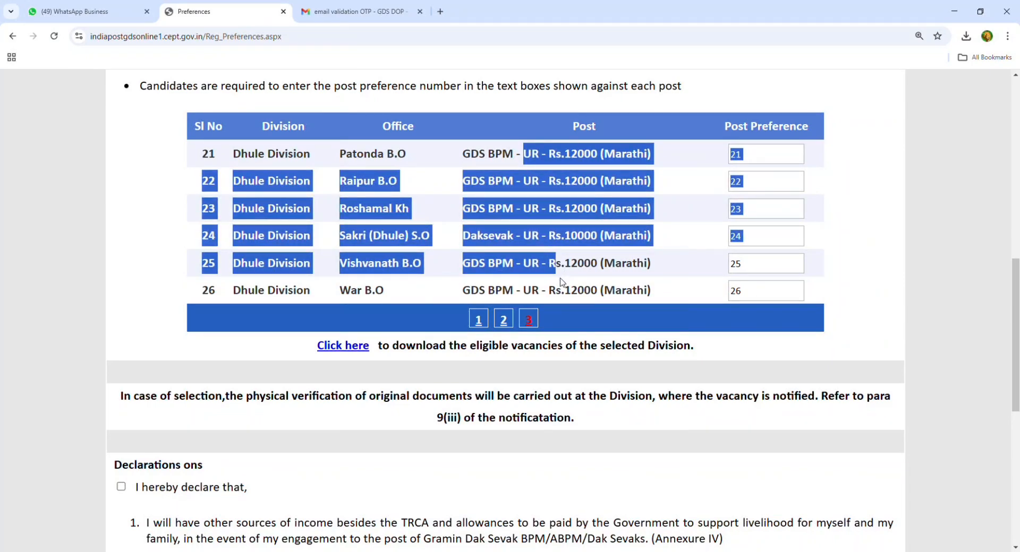
- Accept the 'I hereby declare that' declaration and submit the preferences with Save & Proceed
scroll(563, 282, "down", 1)
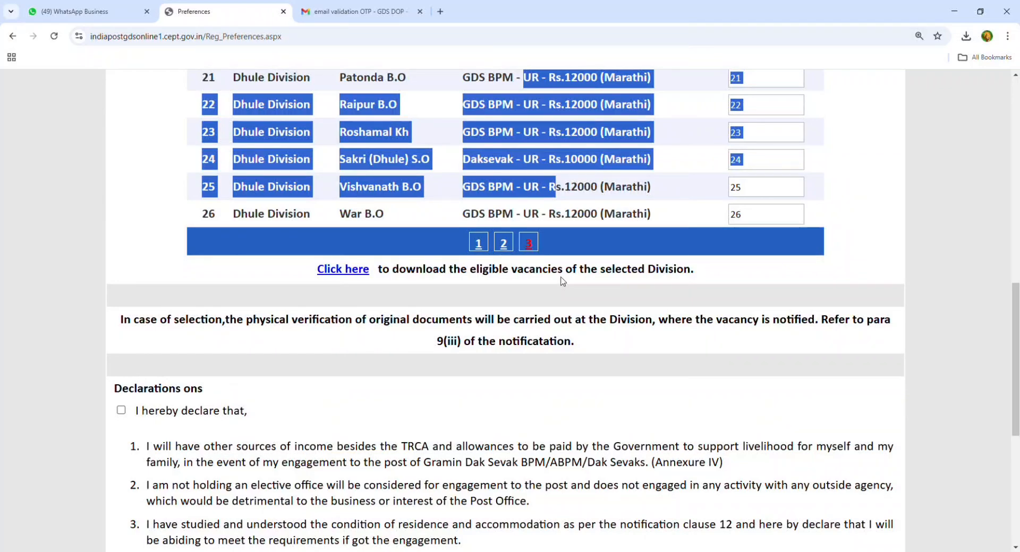
scroll(243, 289, "down", 2)
left_click(121, 295)
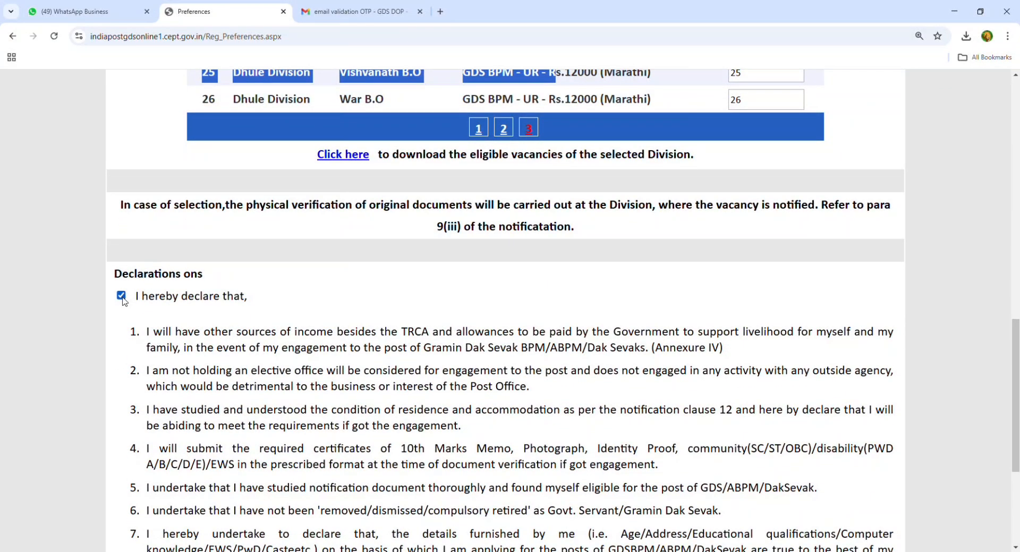
scroll(191, 297, "down", 4)
scroll(201, 301, "down", 1)
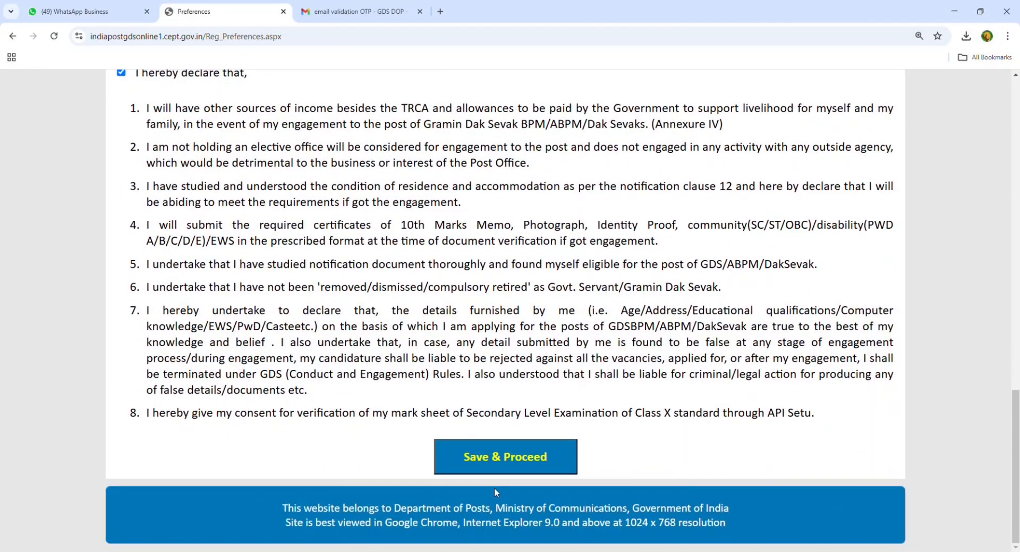
left_click(505, 457)
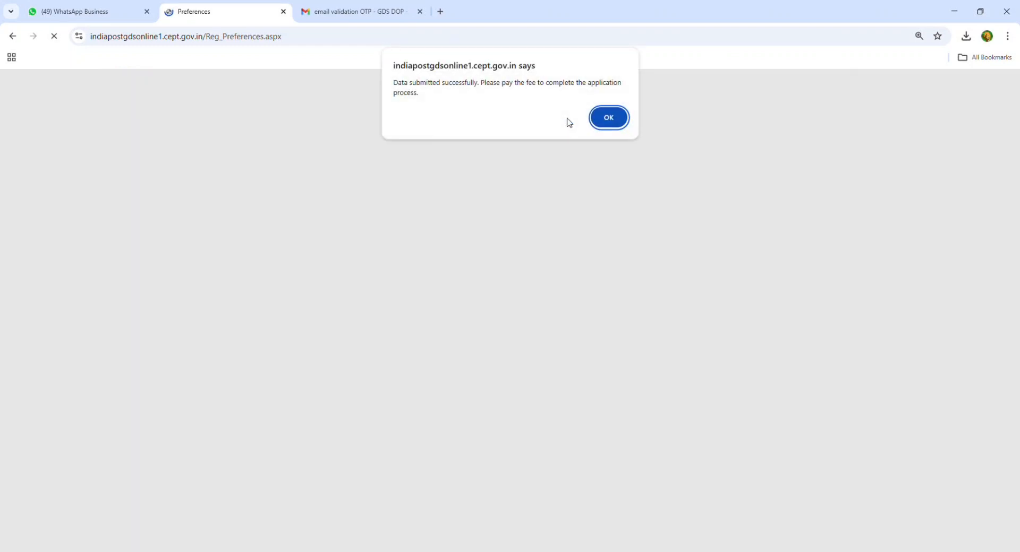
- Confirm saving the data, dismiss the fee notice, and proceed to pay the ₹100 fee
left_click(609, 130)
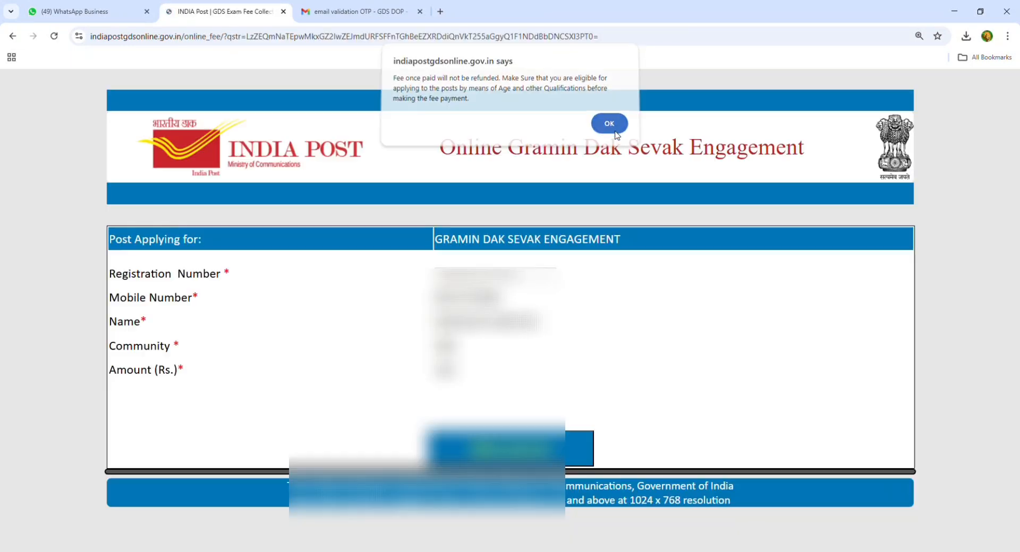
left_click(610, 133)
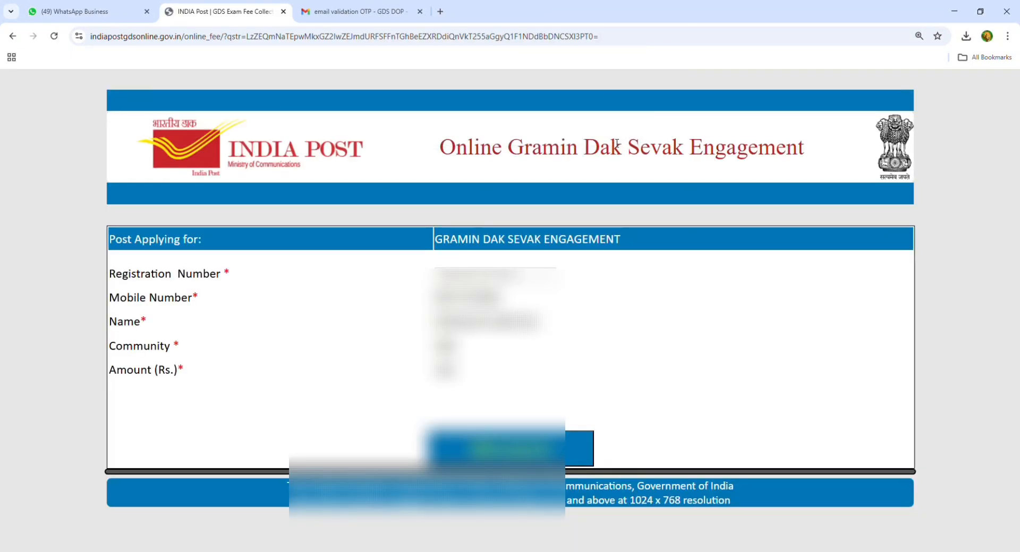
left_click(502, 453)
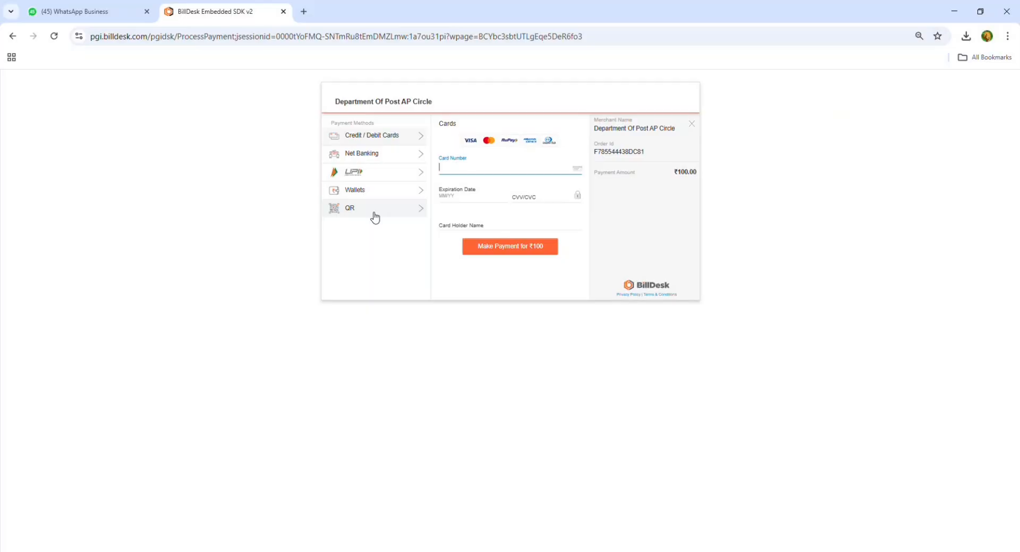
- Choose QR payment with BHIM UPI and generate the QR code for the ₹100 fee
left_click(372, 212)
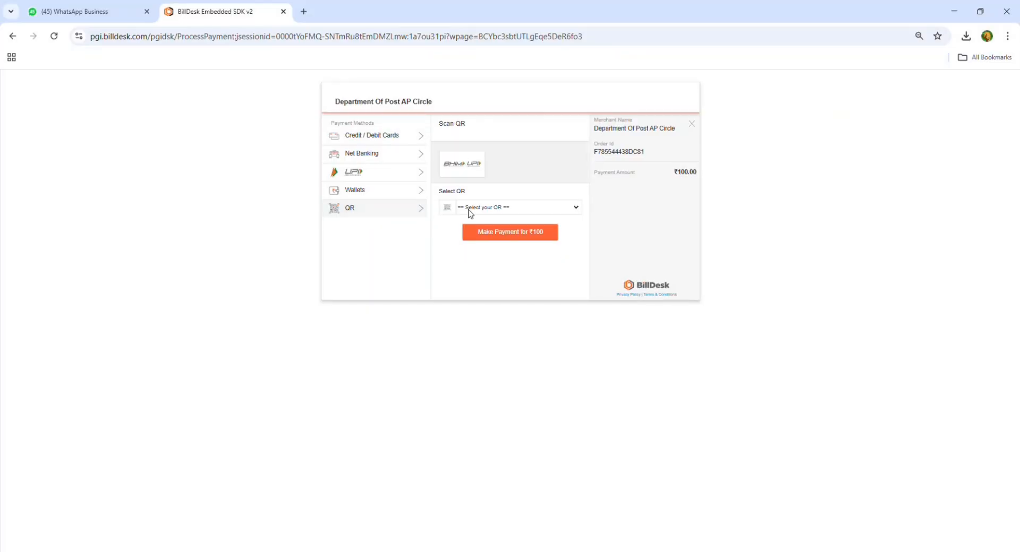
left_click(488, 239)
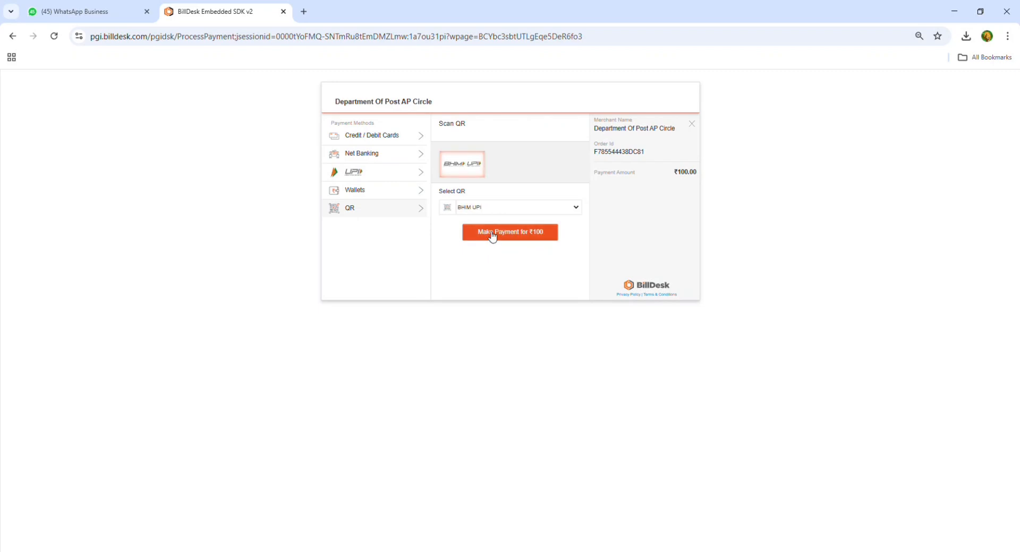
left_click(493, 233)
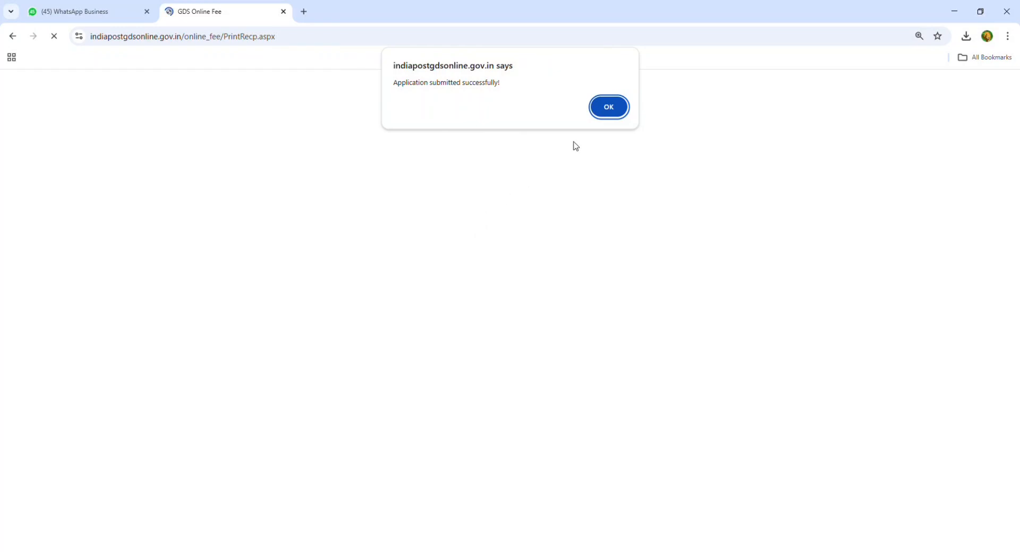
- Acknowledge the submission notice and review the Application Print page zoomed out
left_click(609, 108)
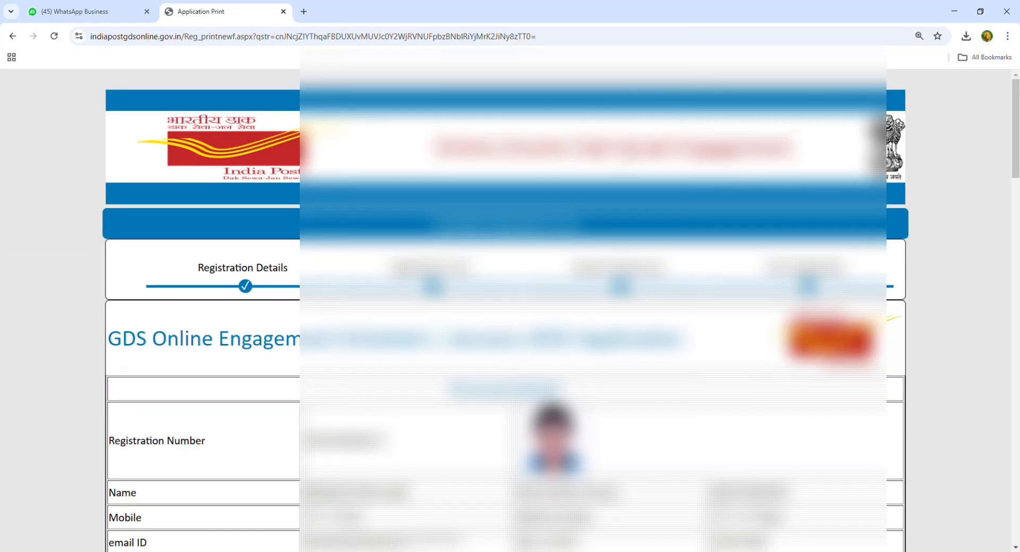
scroll(504, 311, "down", 2)
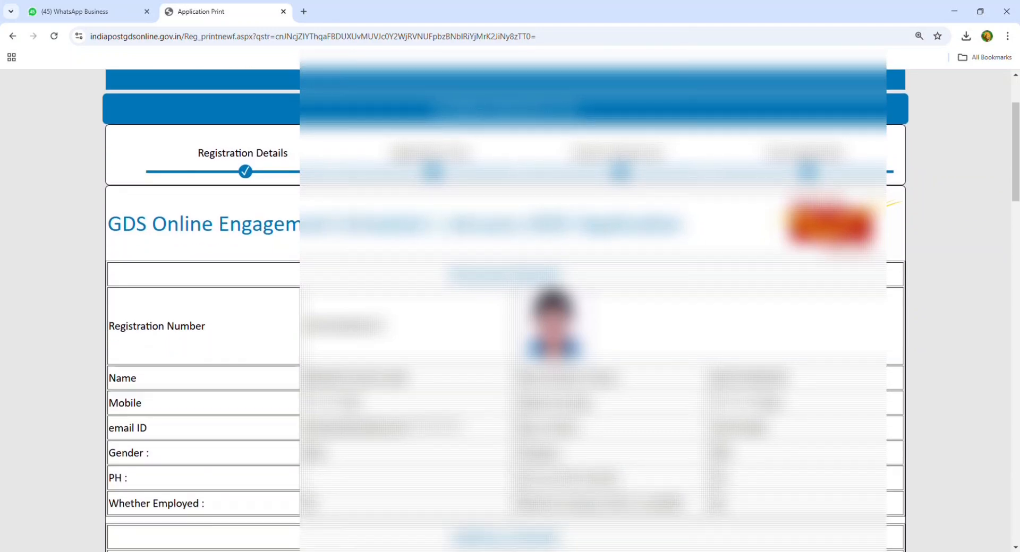
scroll(504, 310, "down", 1)
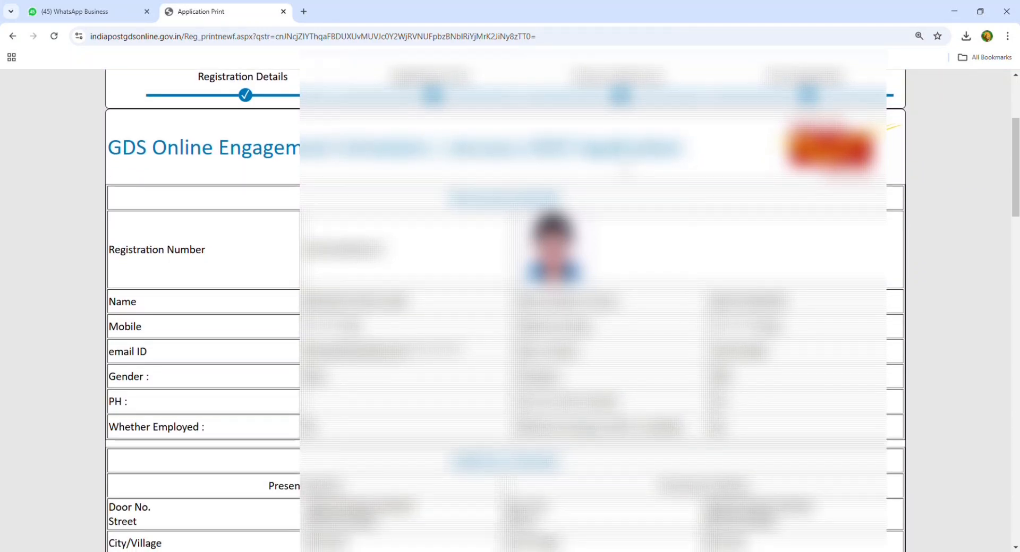
scroll(505, 311, "down", 1)
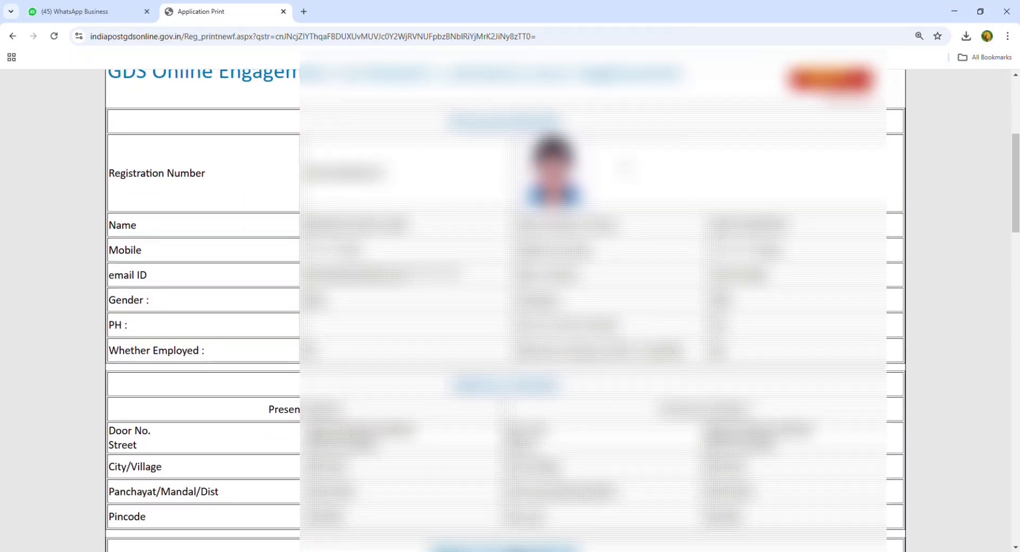
scroll(504, 311, "down", 1)
scroll(505, 310, "down", 1)
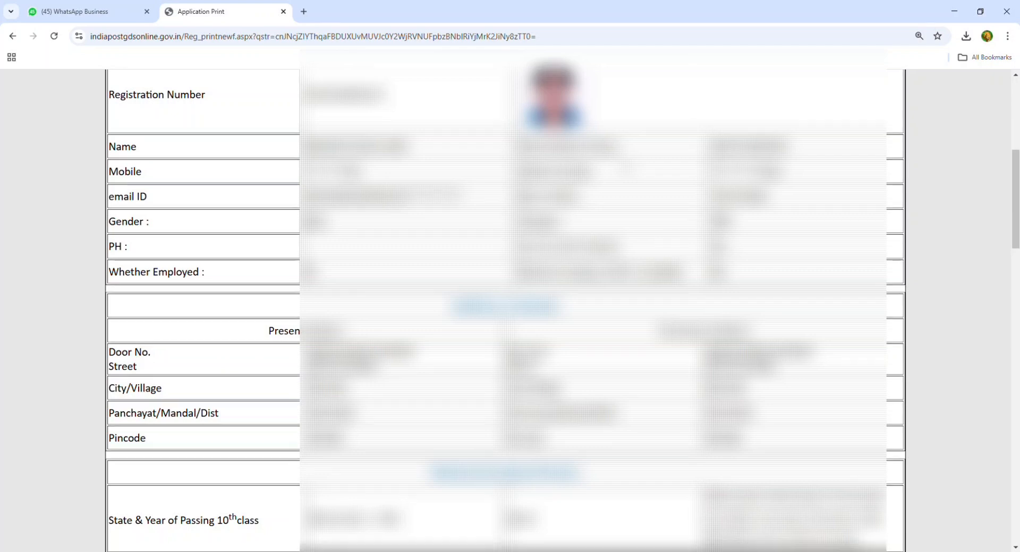
scroll(504, 311, "down", 1)
key("ctrl+minus")
key("ctrl+minus")
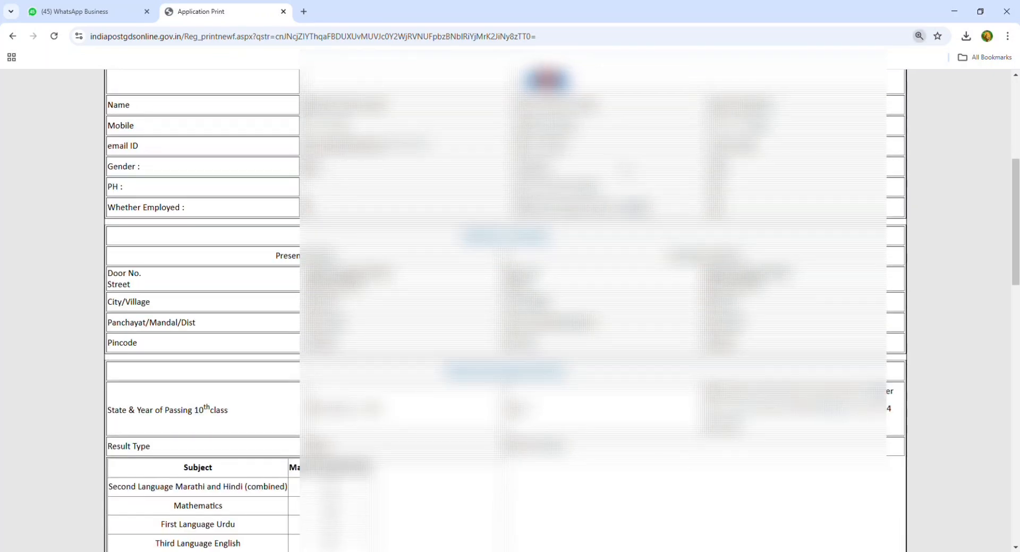
scroll(504, 311, "down", 4)
scroll(505, 310, "down", 8)
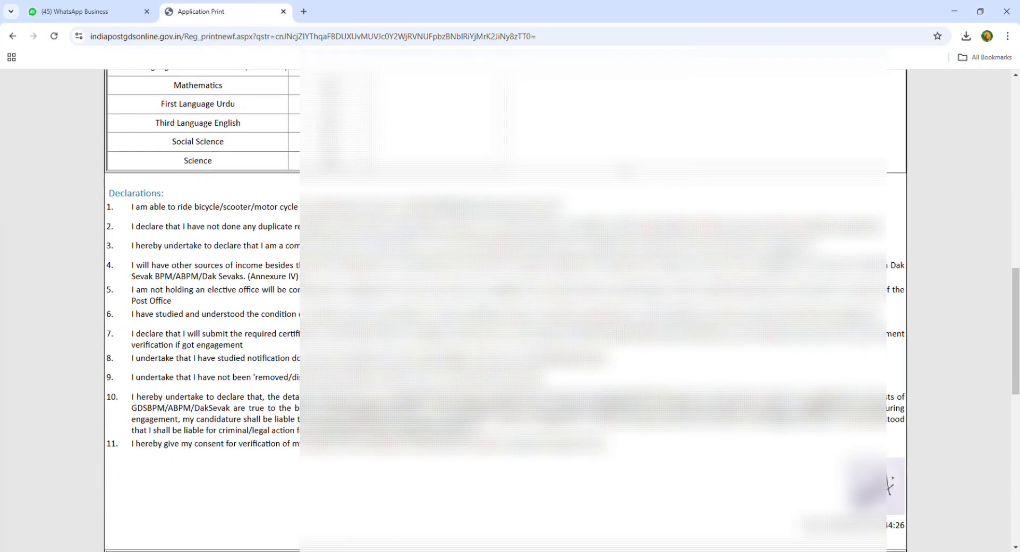
scroll(504, 310, "down", 12)
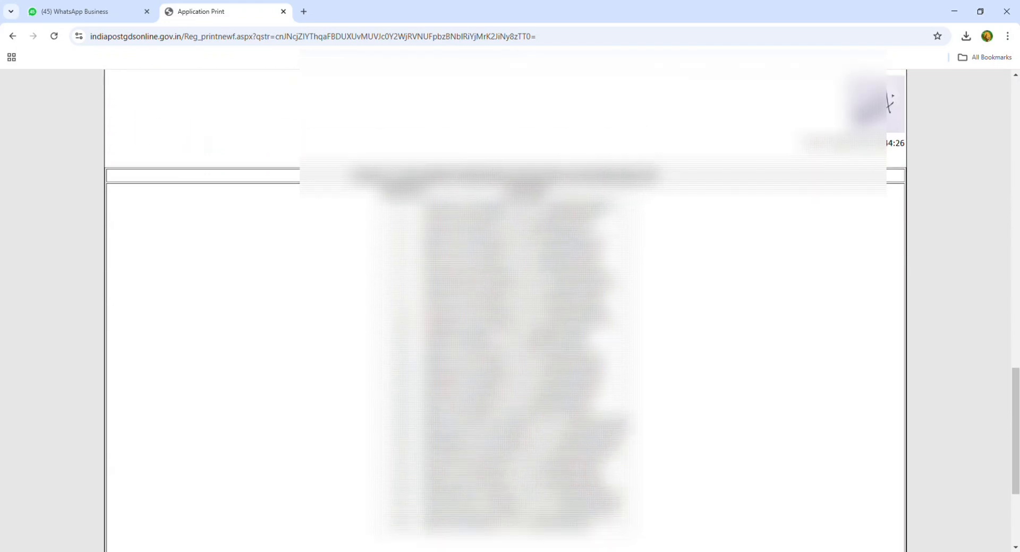
scroll(505, 310, "down", 2)
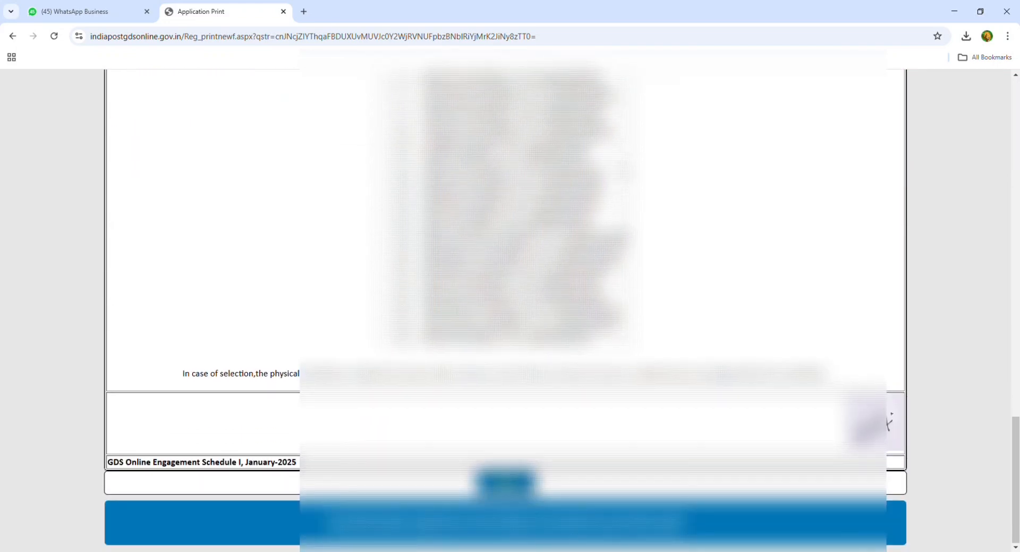
scroll(505, 311, "up", 3)
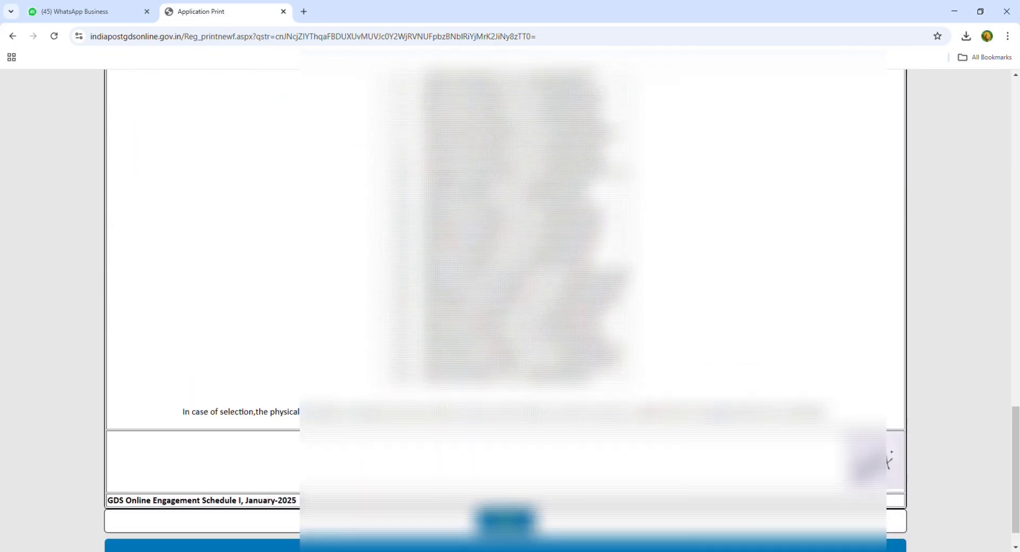
scroll(505, 311, "down", 3)
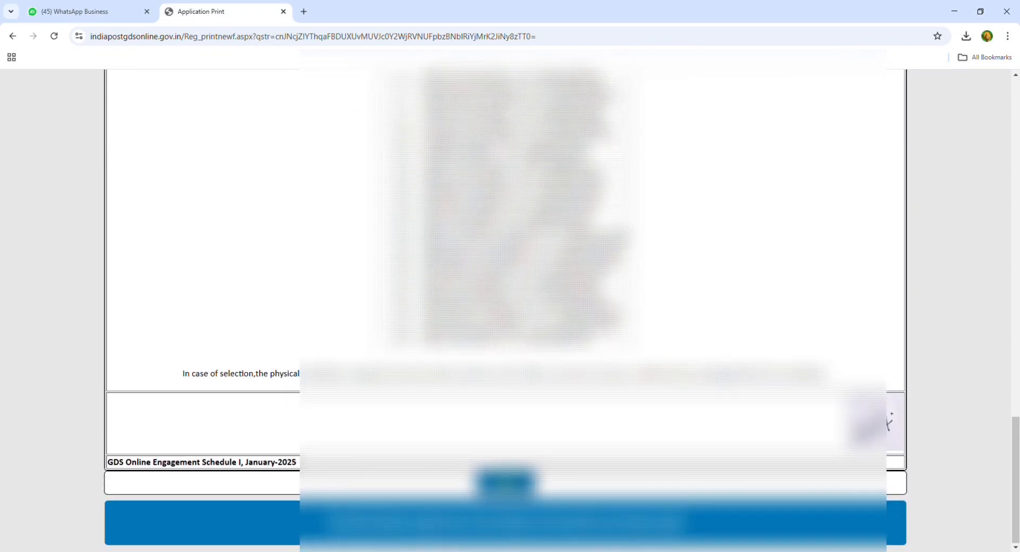
- Start printing the submitted application with the PRINT button
left_click(506, 484)
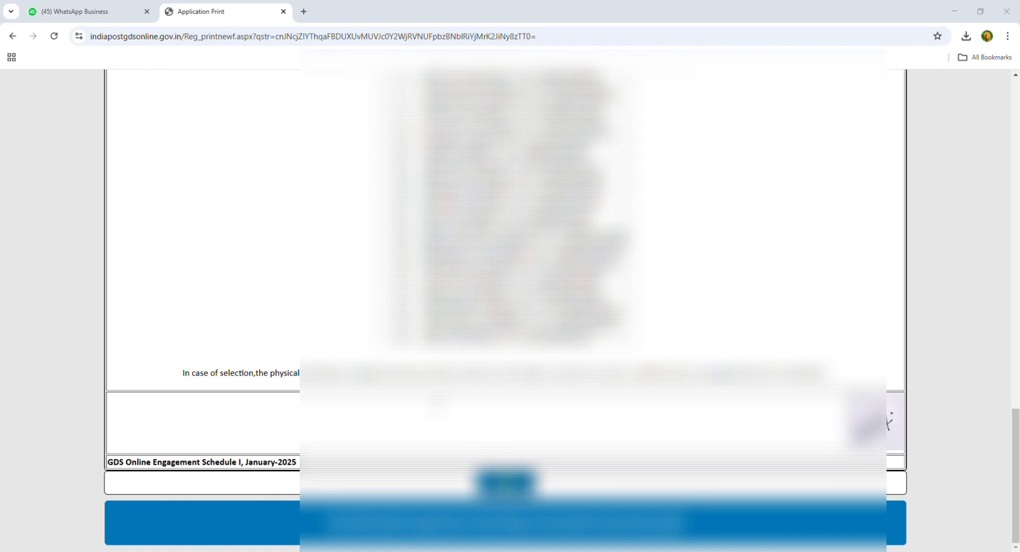
scroll(504, 310, "down", 13)
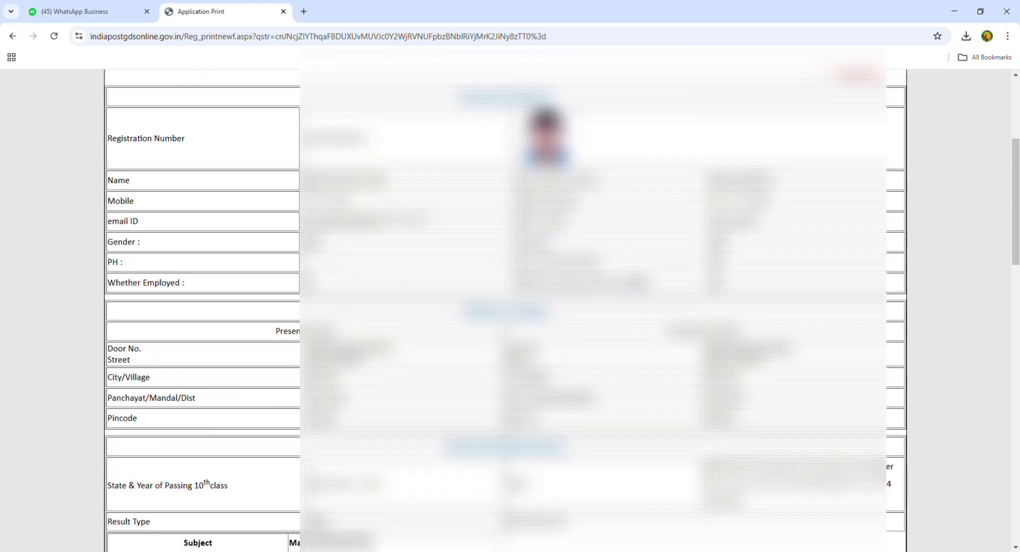
scroll(514, 487, "down", 15)
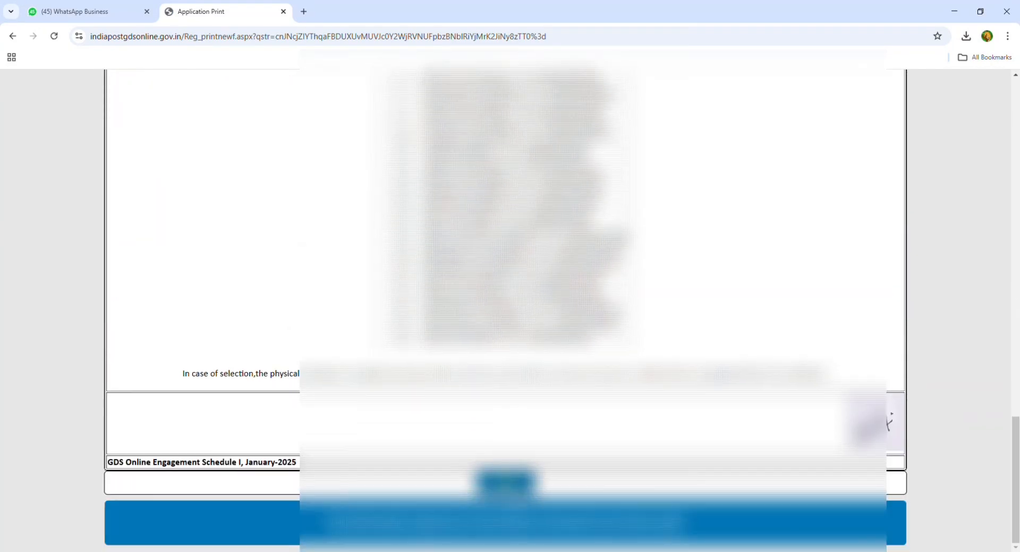